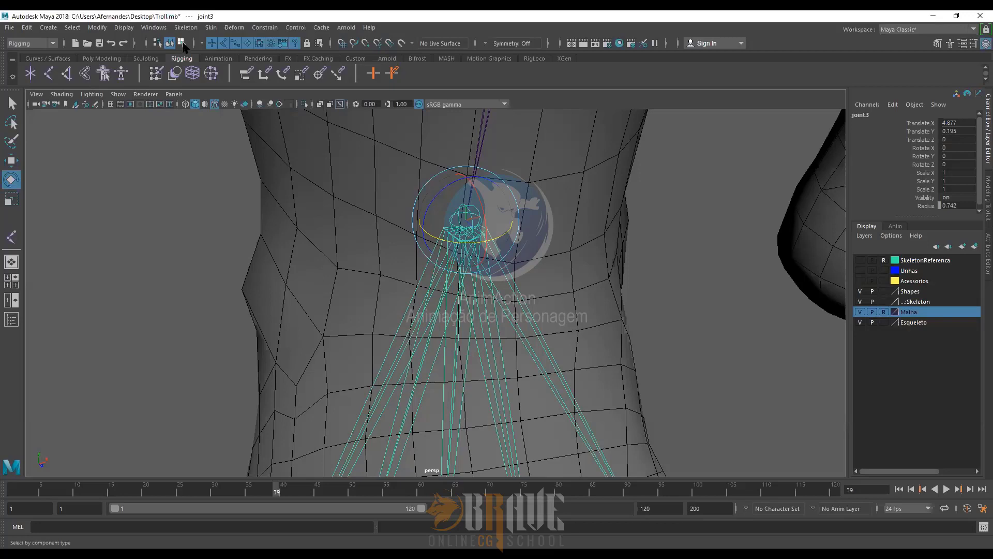
Step: Switch from object to component selection mode and try selecting the ankle joint's components
left_click(182, 43)
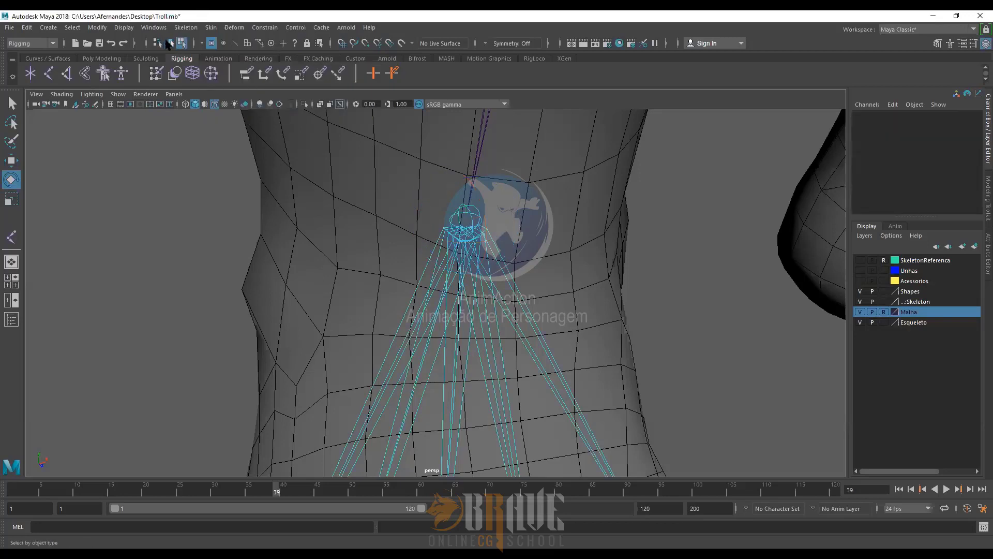
left_click(169, 42)
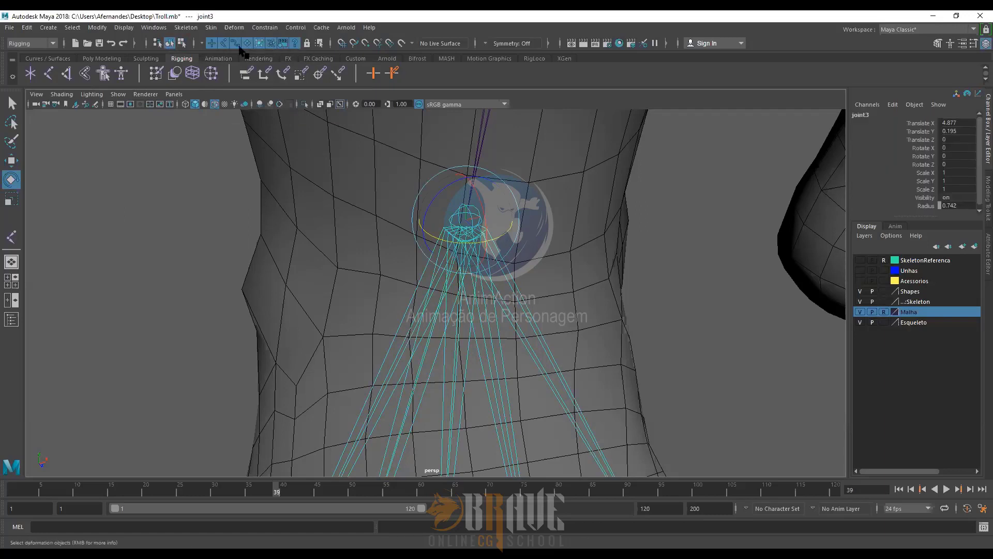
left_click(181, 43)
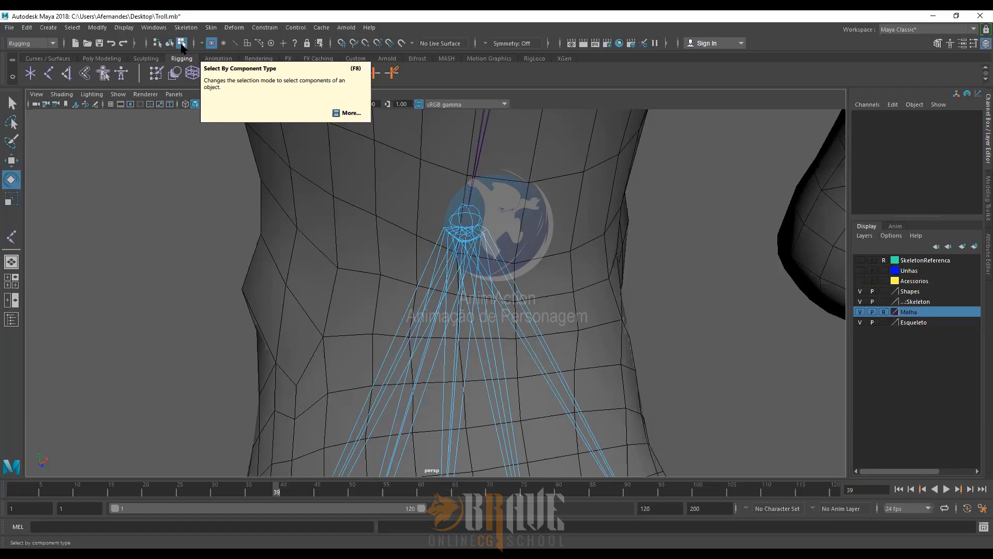
left_click(182, 44)
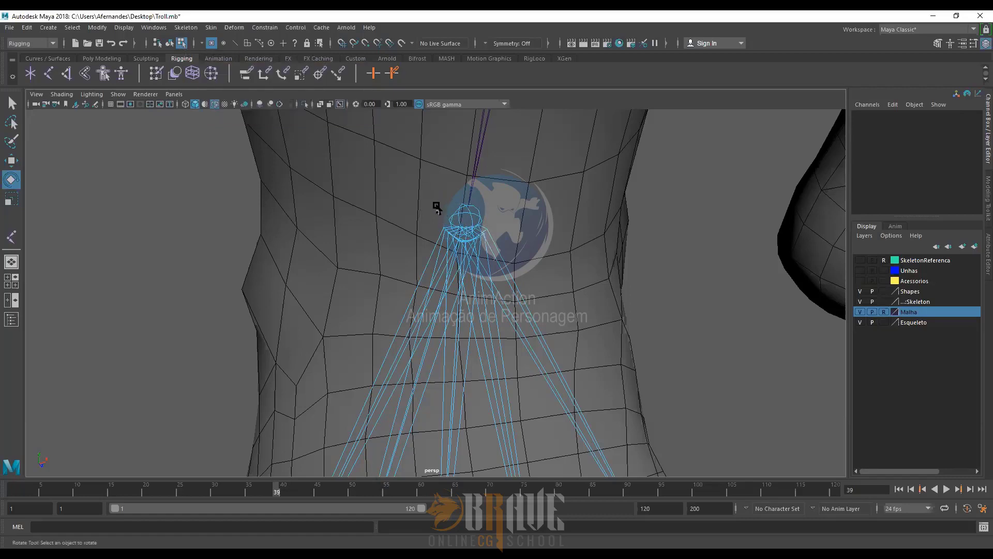
left_click_drag(438, 206, 491, 241)
Step: Enable miscellaneous components in the selection mask and select the ankle joint's rotation axis
left_click(211, 43)
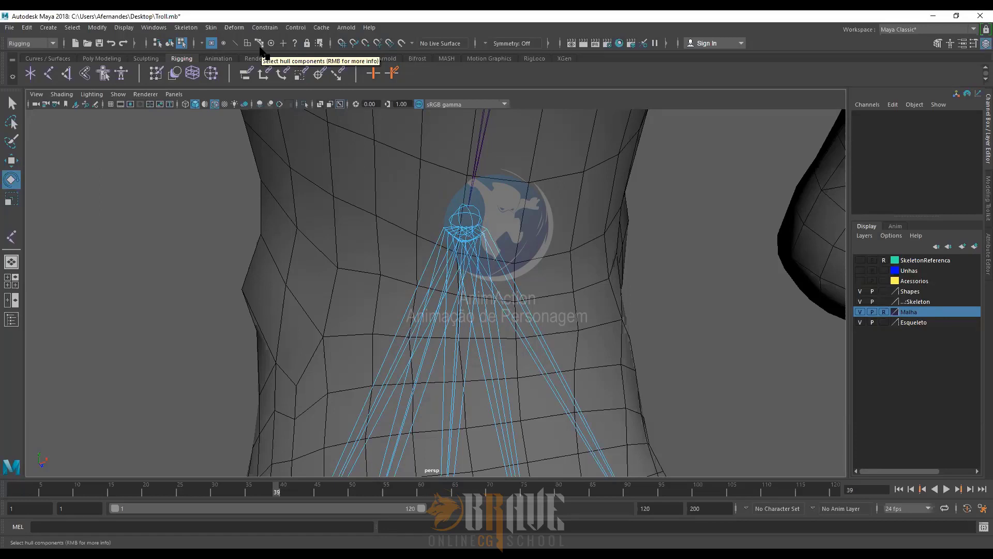
left_click(295, 43)
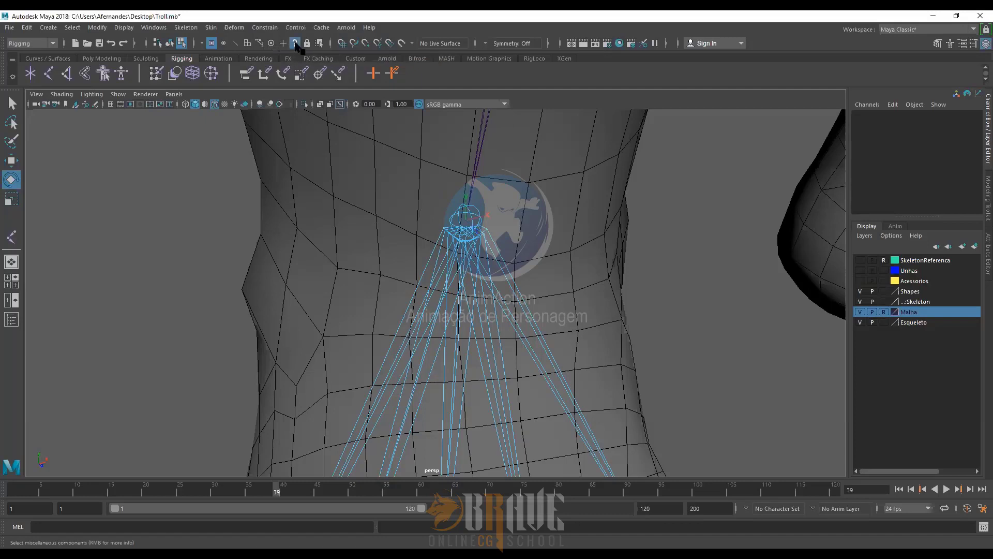
left_click(296, 43)
left_click(295, 43)
left_click(295, 44)
left_click(295, 44)
left_click(296, 44)
left_click(296, 43)
left_click_drag(449, 201, 487, 235)
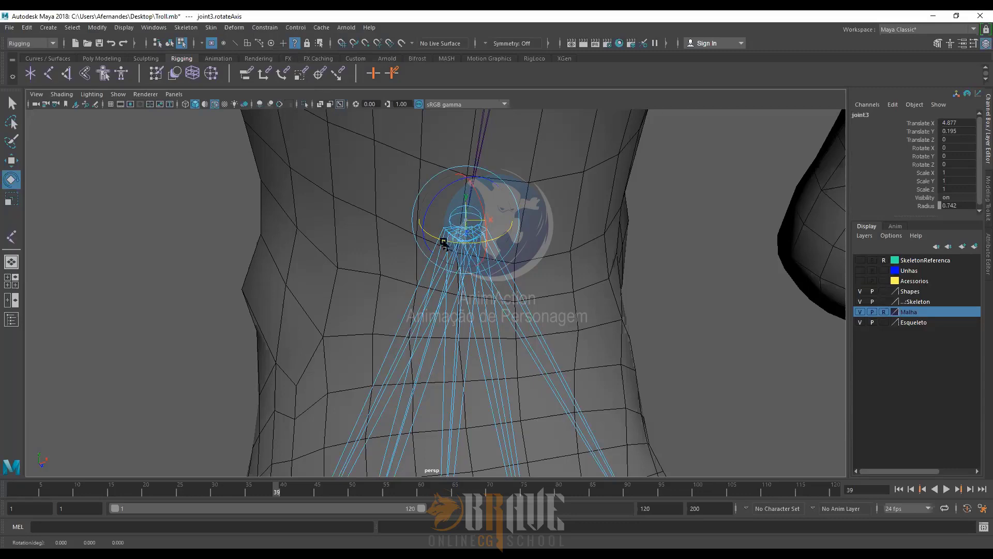
Step: Return to object selection mode and reselect the ankle joint
mouse_move(543, 249)
left_mouse_down("alt")
mouse_move(522, 265)
mouse_move(538, 255)
left_mouse_up("alt")
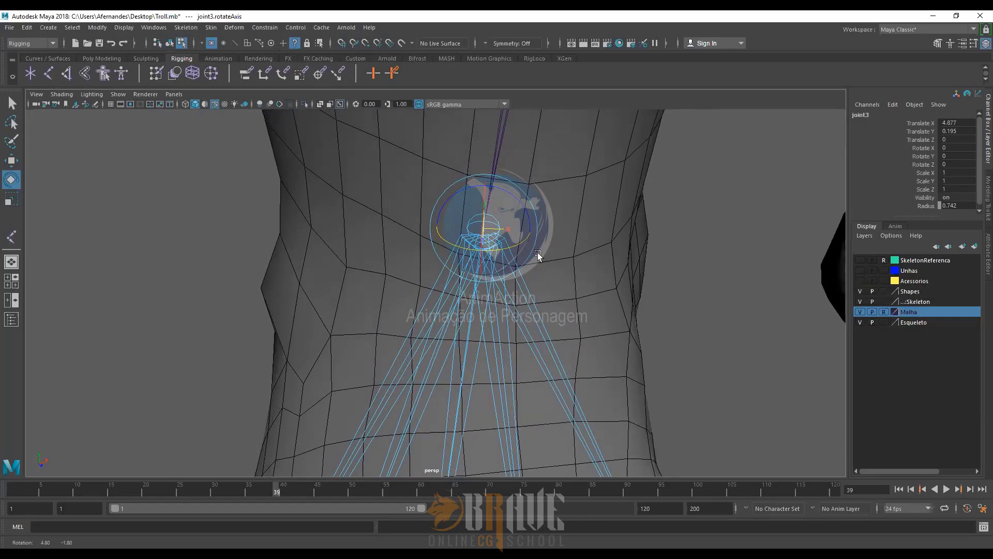
left_click_drag(538, 253, 539, 254, "alt")
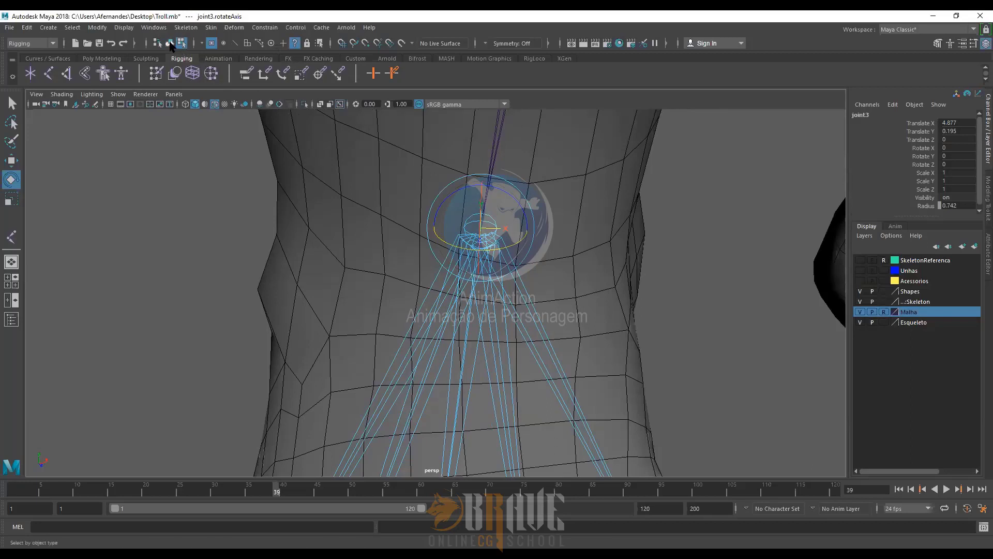
left_click(170, 43)
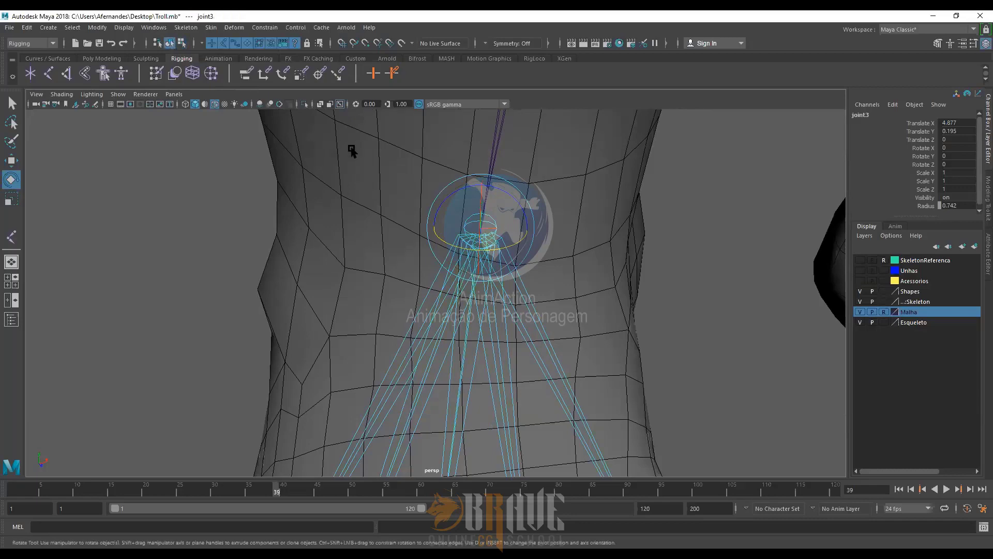
left_click(605, 232)
left_click(479, 226)
Step: Try rotating the ankle joint to test its pivot direction, and undo the rotation
left_click_drag(527, 253, 493, 247, "alt")
right_click_drag(493, 247, 509, 126, "alt")
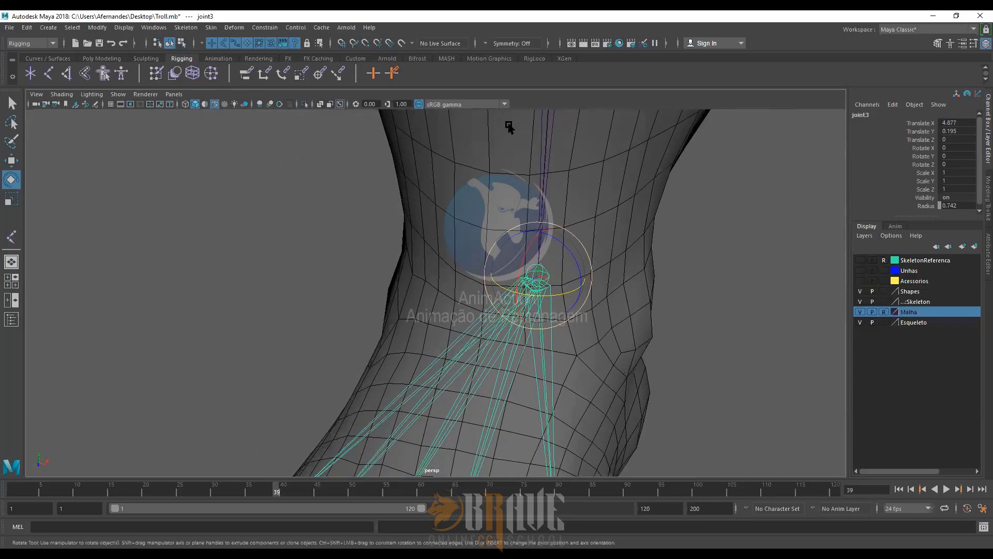
left_click_drag(519, 301, 539, 308, "alt")
right_click_drag(538, 309, 503, 241, "alt")
left_click_drag(472, 251, 479, 222)
key("ctrl+z")
Step: Try rotating the ankle joint about its X axis with all toe joints in view, and undo it
right_click_drag(556, 352, 540, 321, "alt")
middle_click_drag(539, 321, 520, 274, "alt")
left_click_drag(521, 274, 481, 251, "alt")
right_click_drag(481, 251, 467, 220, "alt")
left_click_drag(448, 209, 420, 213)
key("ctrl+z")
key("ctrl+z")
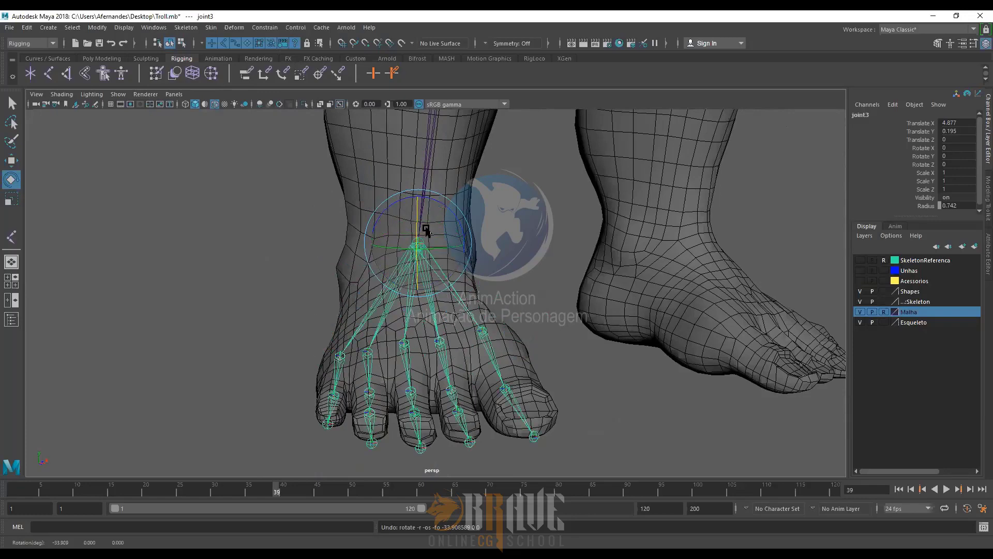
Step: Undo the earlier changes back to component mode with the ankle joint's rotation axis selected
left_click_drag(425, 229, 465, 259, "alt")
scroll(460, 248, "up", 3)
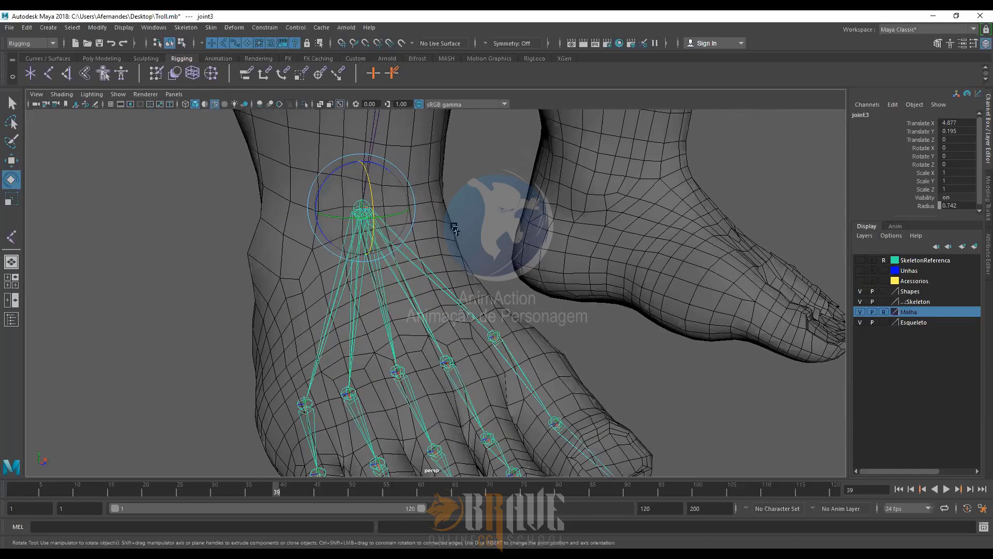
key("ctrl+z")
key("ctrl+z")
key("ctrl+z")
key("ctrl+z")
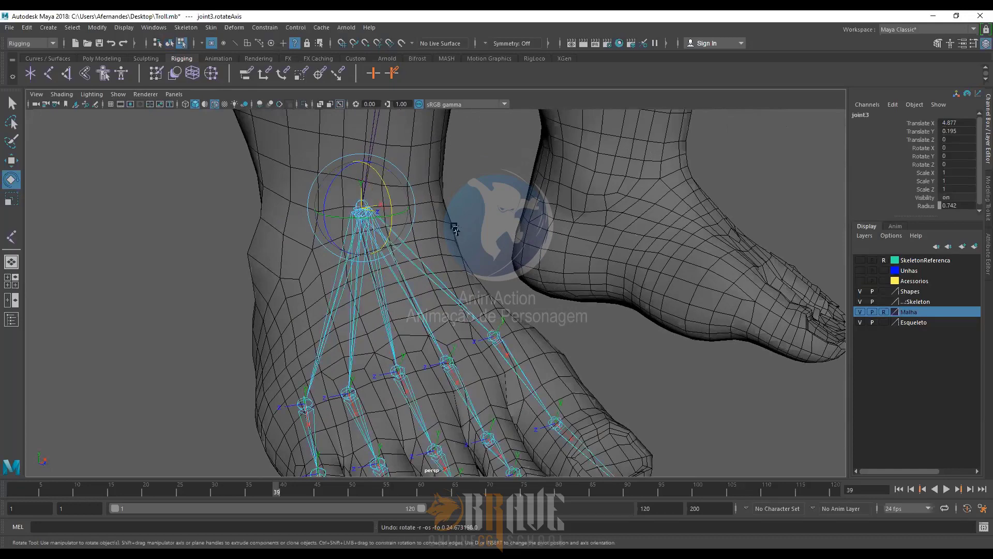
Step: Switch to object selection mode, clear the selection and select the ankle joint again
left_click_drag(464, 223, 425, 228, "alt")
right_click_drag(446, 199, 457, 242, "alt")
left_click_drag(457, 242, 523, 340, "alt")
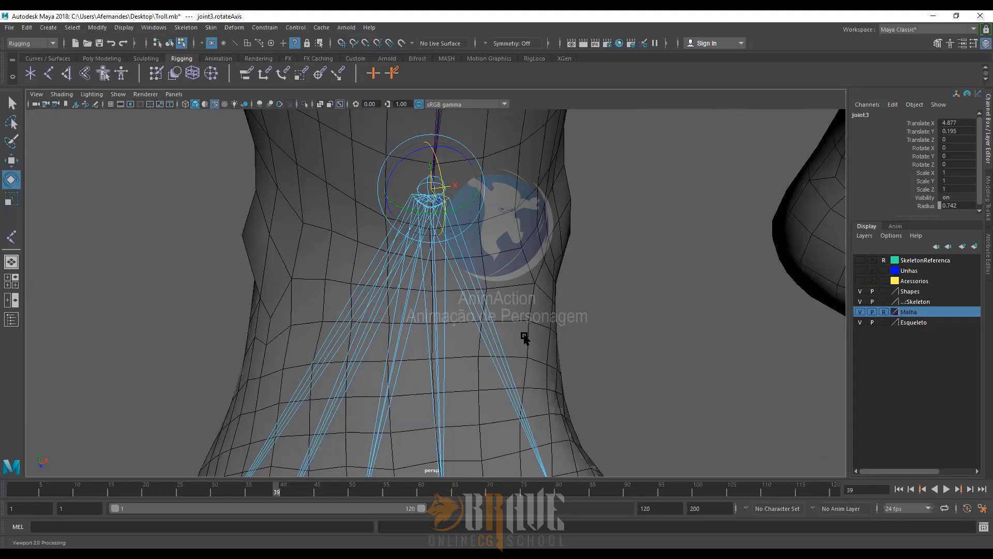
left_click_drag(489, 251, 601, 257, "alt")
key("F8")
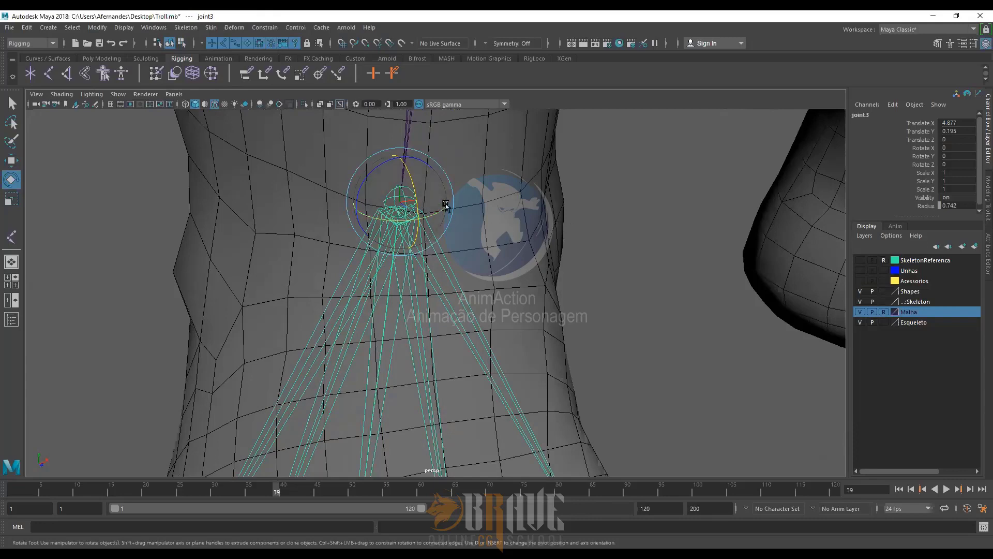
left_click(490, 234)
left_click(403, 202)
mouse_move(404, 205)
left_mouse_down("alt")
mouse_move(383, 217)
mouse_move(402, 248)
mouse_move(416, 223)
mouse_move(383, 235)
mouse_move(372, 155)
mouse_move(398, 215)
left_mouse_up("alt")
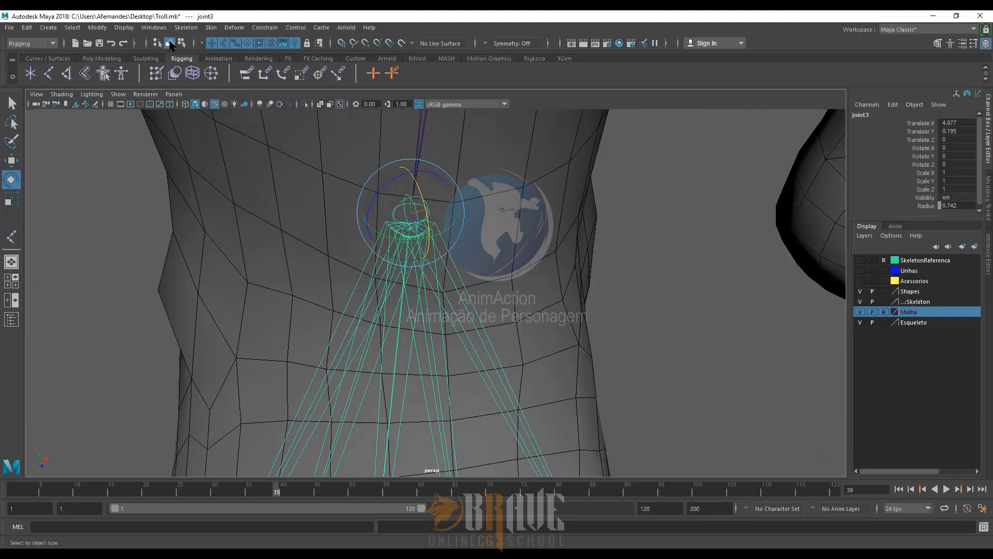
left_click(276, 164)
left_click(446, 266)
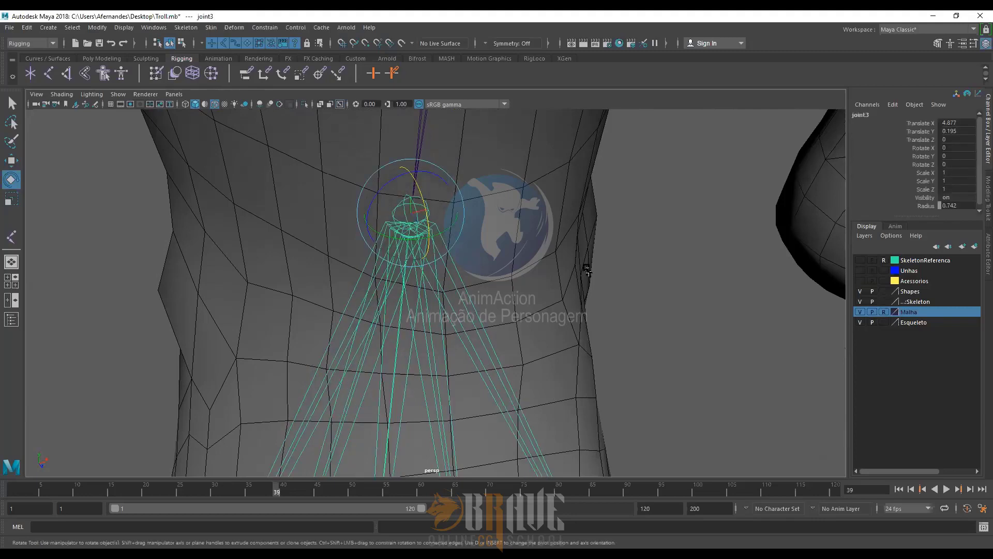
left_click(587, 270)
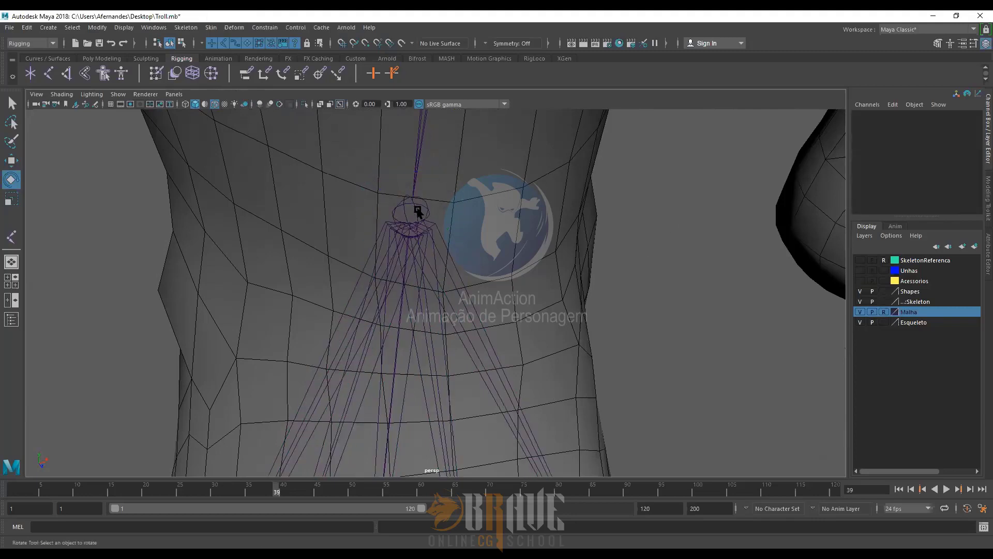
left_click(418, 211)
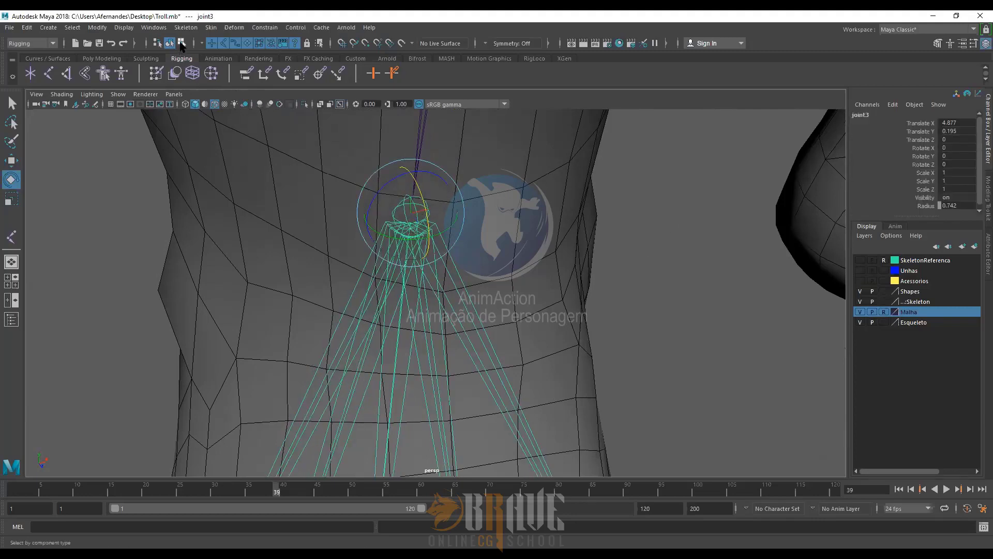
Step: In component mode with miscellaneous components enabled, rotate the ankle joint's rotation axis, and return to object selection mode
left_click(182, 42)
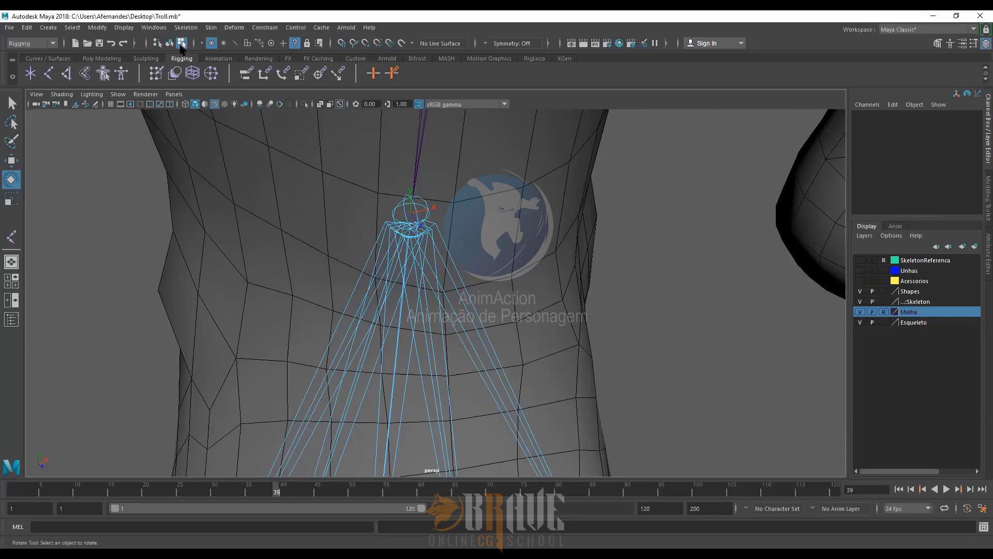
left_click(295, 43)
left_click(295, 44)
left_click(295, 44)
left_click(295, 45)
left_click(293, 43)
left_click_drag(392, 203, 428, 221)
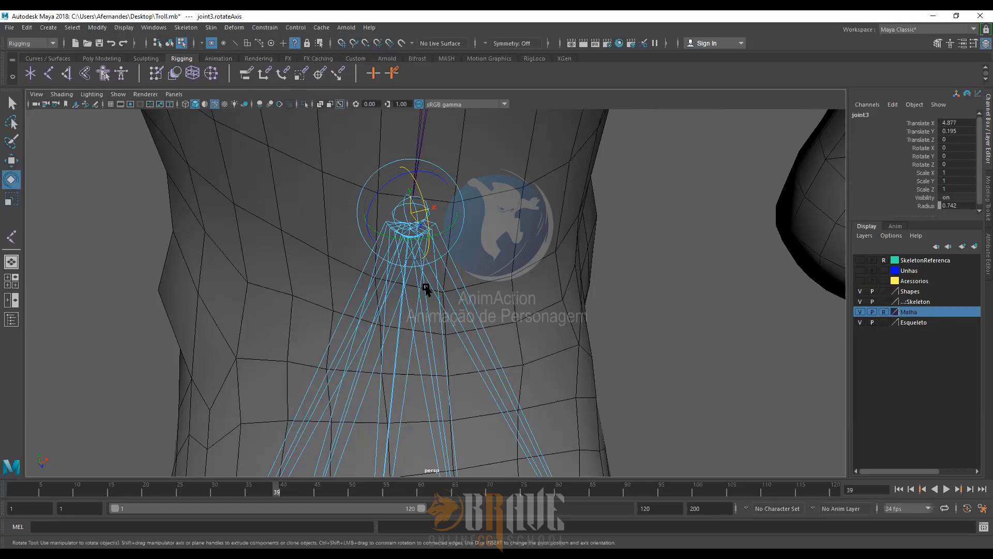
left_click_drag(401, 238, 412, 276)
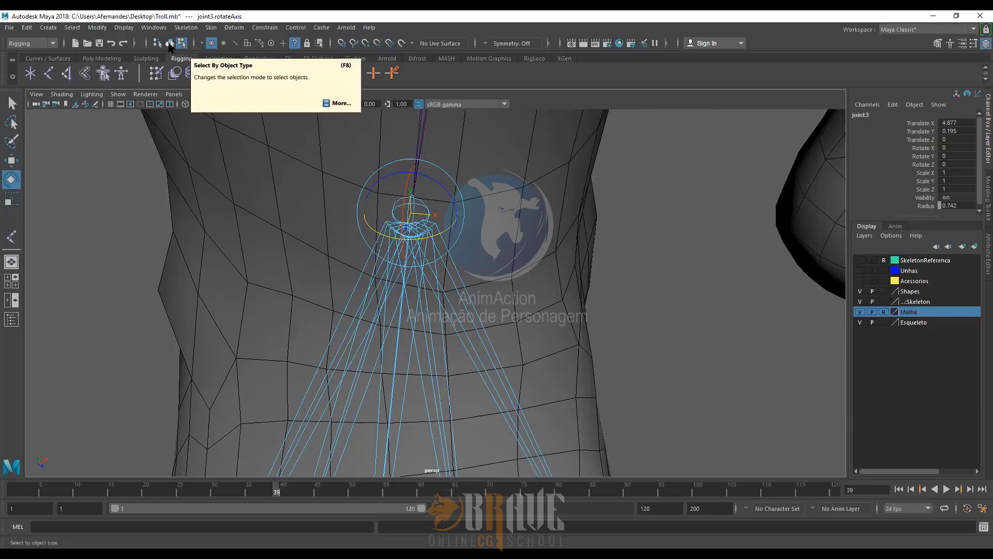
left_click(169, 44)
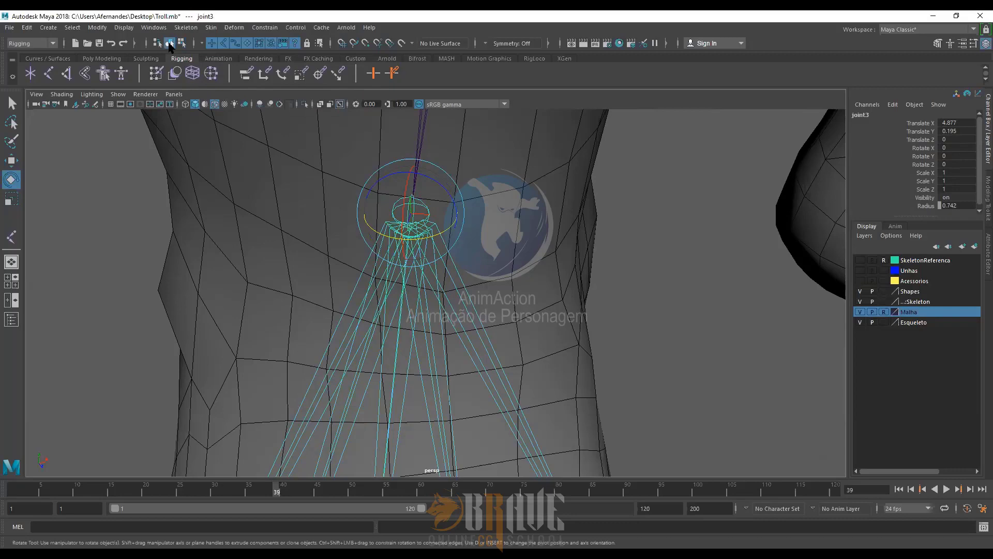
mouse_move(484, 272)
left_mouse_down("alt")
mouse_move(491, 292)
mouse_move(491, 280)
left_mouse_up("alt")
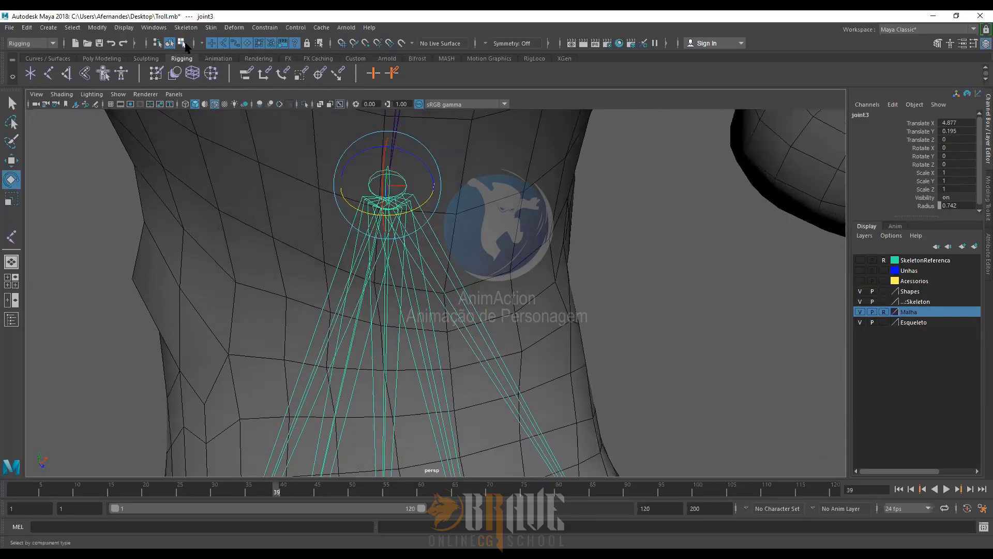
Step: Readjust the orientation of the ankle joint's rotation axis in component mode, and restore object selection mode
left_click(182, 43)
left_click(398, 198)
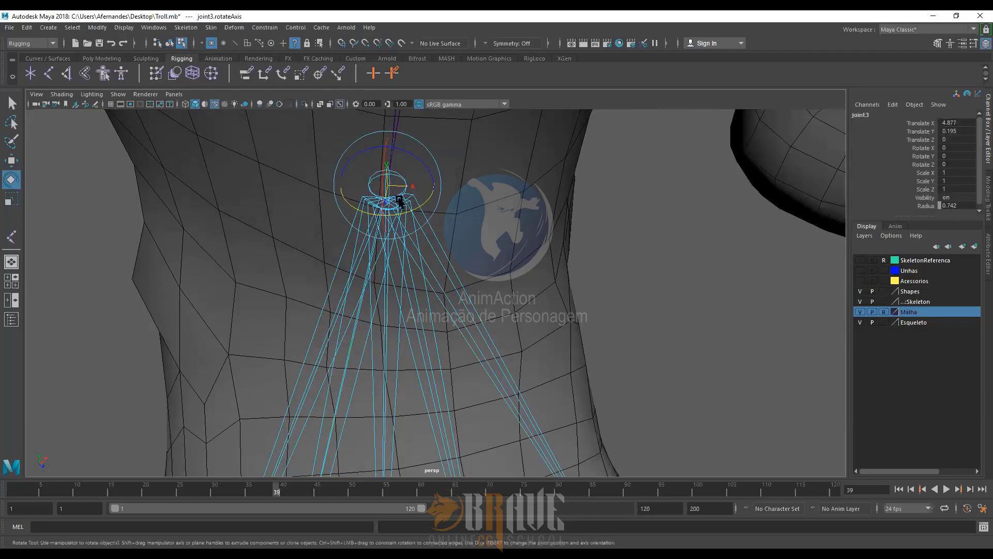
left_click_drag(402, 212, 381, 255)
left_click(170, 44)
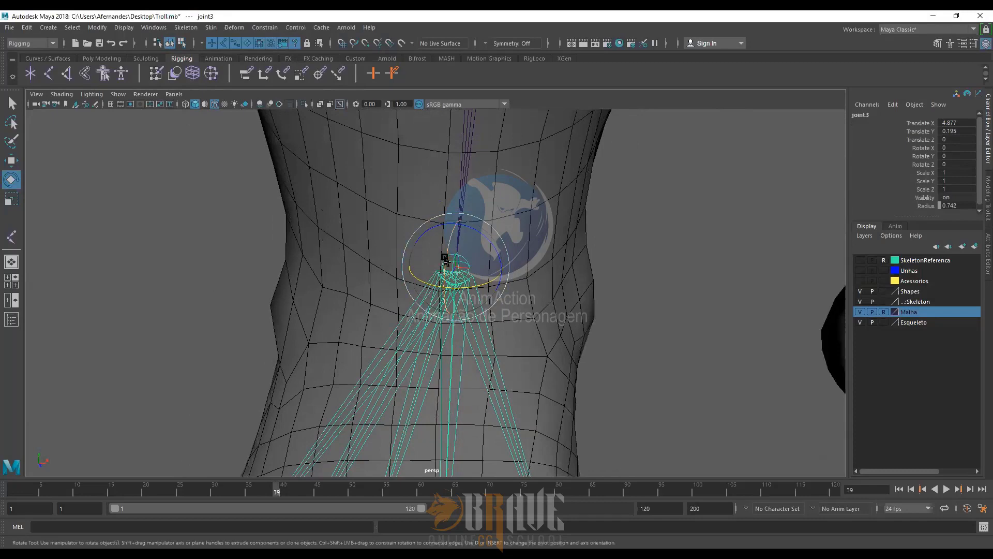
Step: Try rotating the ankle joint with its adjusted axis, and undo the rotation
left_click_drag(444, 258, 443, 232)
key("ctrl+z")
right_click_drag(595, 282, 562, 288, "alt")
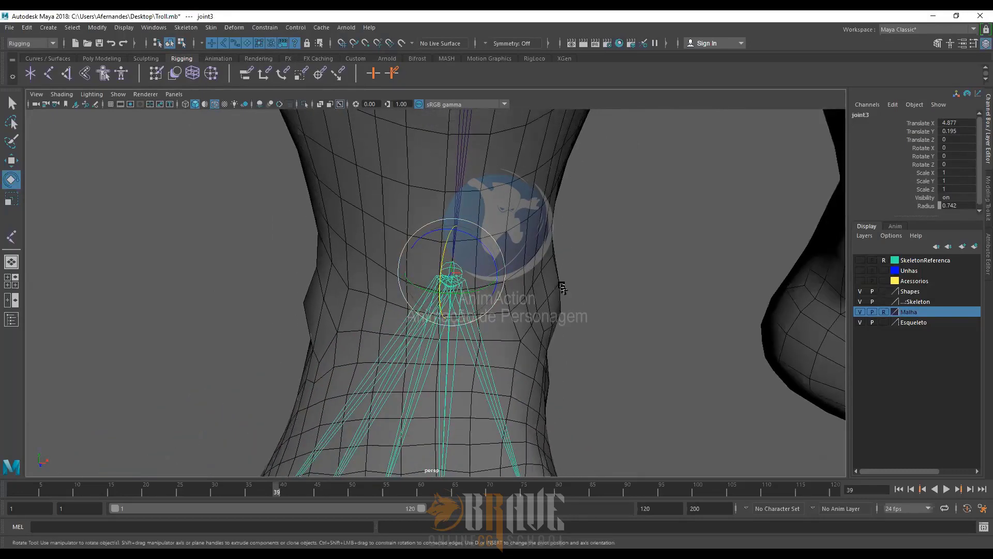
Step: Select the base joint and next joint of the toe beside the big toe to check their axes
left_click(563, 289)
right_click_drag(543, 337, 479, 158, "alt")
left_click(440, 287)
left_click_drag(473, 310, 443, 272, "alt")
left_click(445, 273)
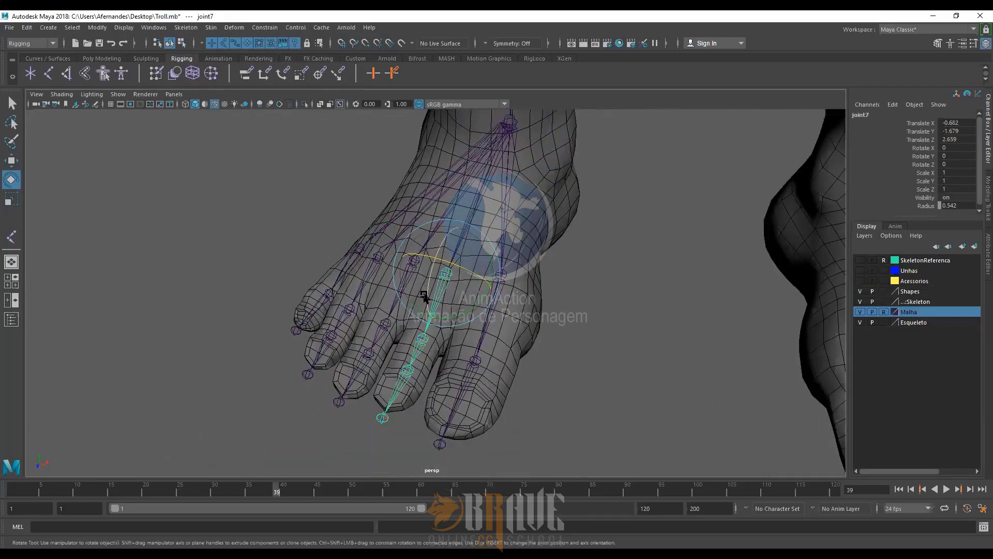
left_click(421, 345)
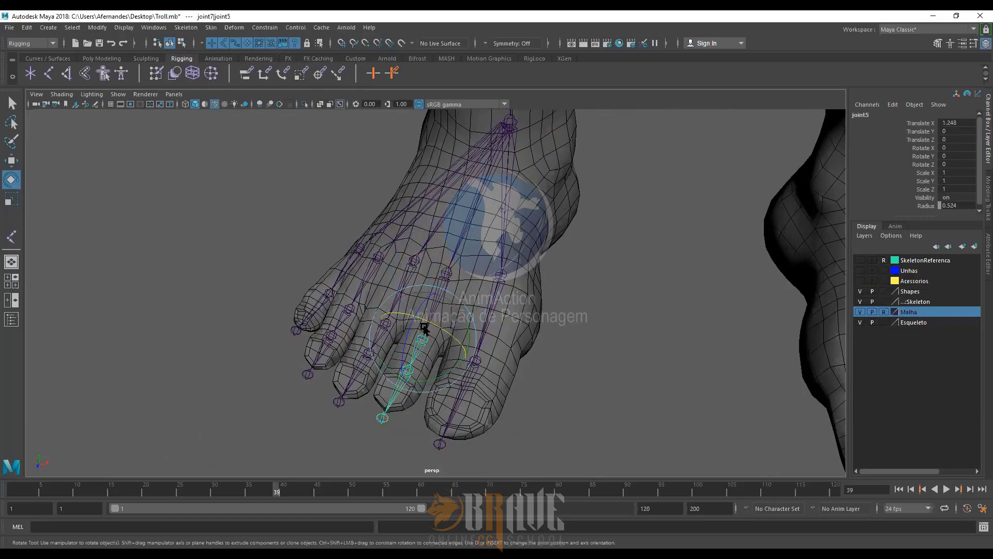
middle_click_drag(486, 191, 468, 281, "alt")
Step: Try rotating the ankle joint about -28 degrees in X, and undo the rotation
left_click(469, 251)
left_click_drag(468, 250, 575, 393, "alt")
left_click_drag(419, 259, 430, 237)
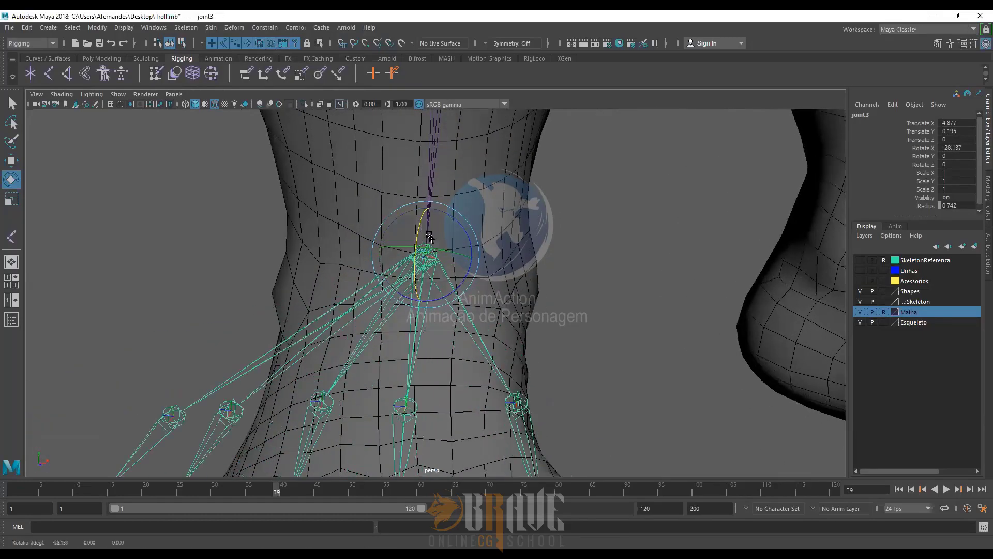
key("ctrl+z")
left_click_drag(536, 331, 517, 320, "alt")
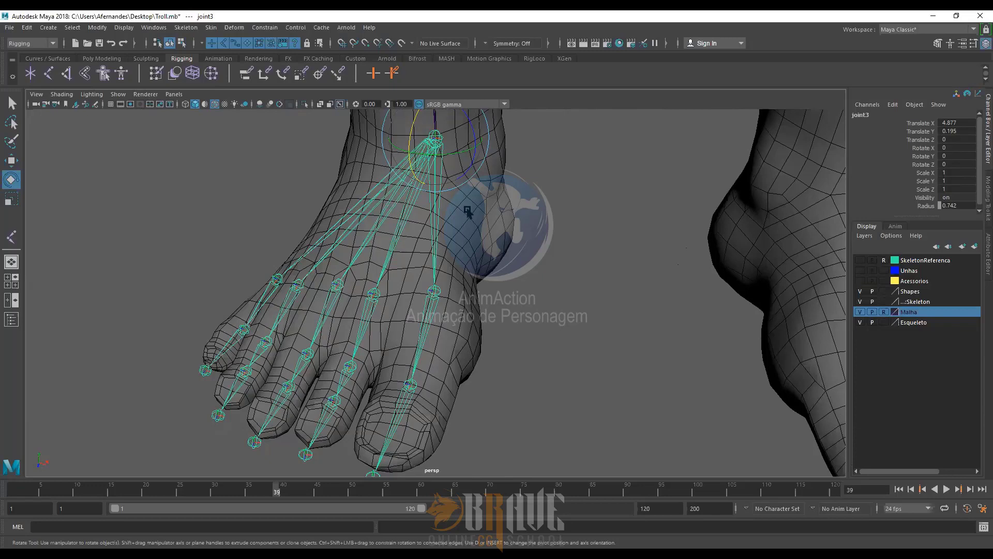
Step: Select the knee joint and examine how its rotation axes align with the leg and foot
left_click_drag(467, 211, 483, 231, "alt")
middle_click_drag(483, 231, 477, 476, "alt")
scroll(525, 335, "up", 3)
scroll(482, 196, "down", 5)
middle_click_drag(482, 197, 468, 334, "alt")
left_click(401, 319)
left_click_drag(476, 346, 460, 302, "alt")
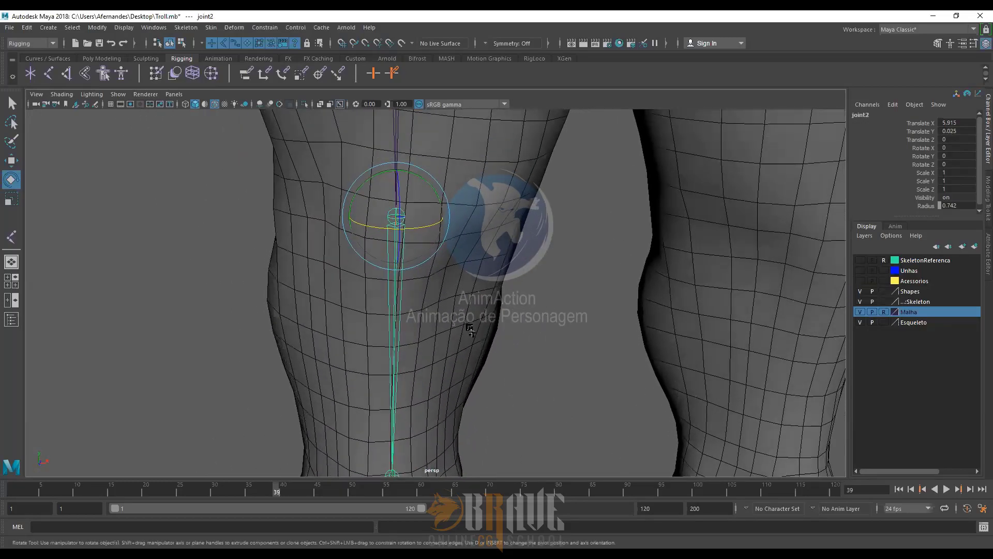
scroll(461, 303, "down", 2)
middle_click_drag(460, 303, 455, 81, "alt")
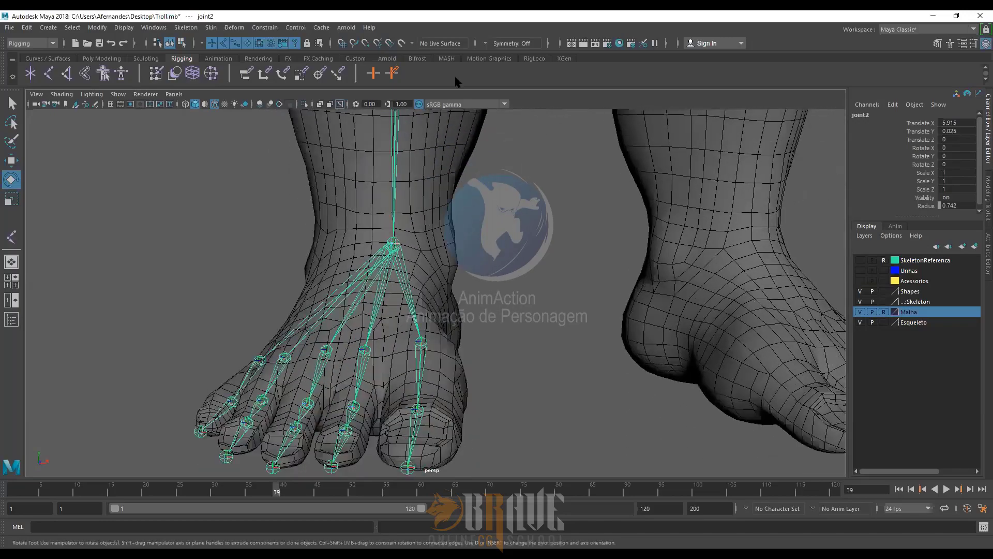
Step: Select the big toe's base joint and examine how its rotation axes align with the toe
left_click(419, 343)
scroll(424, 363, "up", 5)
middle_click_drag(515, 461, 528, 233, "alt")
scroll(523, 310, "up", 4)
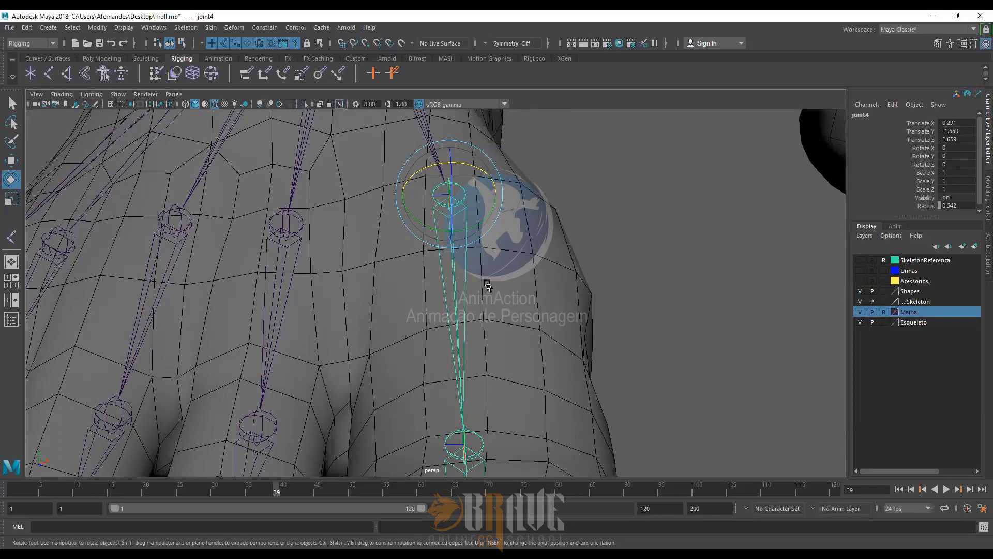
left_click_drag(433, 288, 404, 295, "alt")
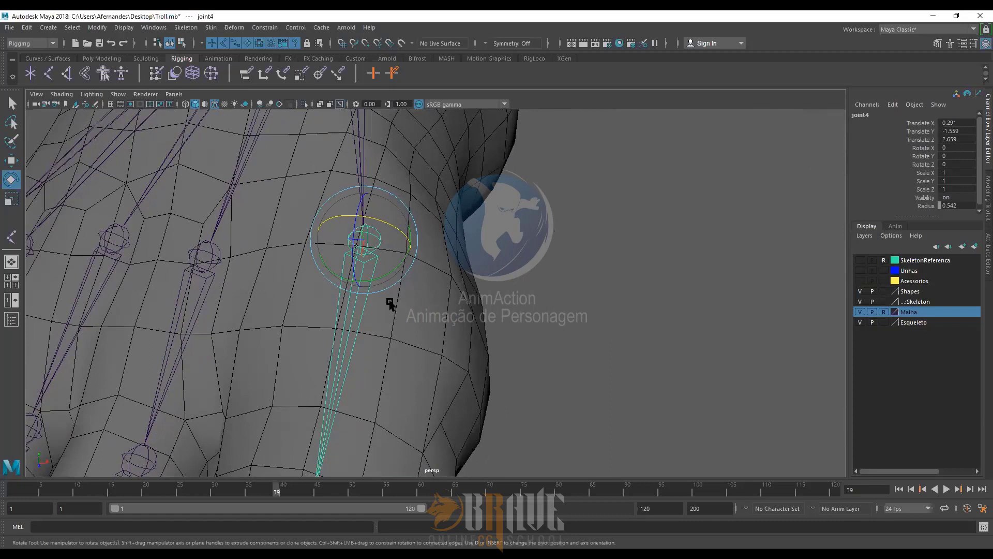
Step: Try rotating the big toe base joint's pivot orientation to about 136, -57, -103 degrees to align it with the toe
key("d")
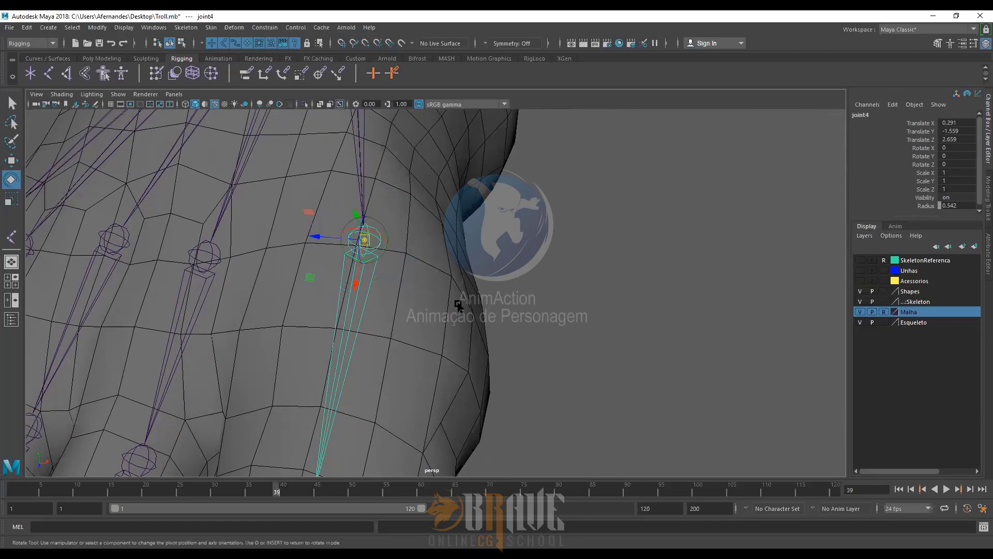
key("d")
key("d")
left_click_drag(457, 303, 458, 297, "alt")
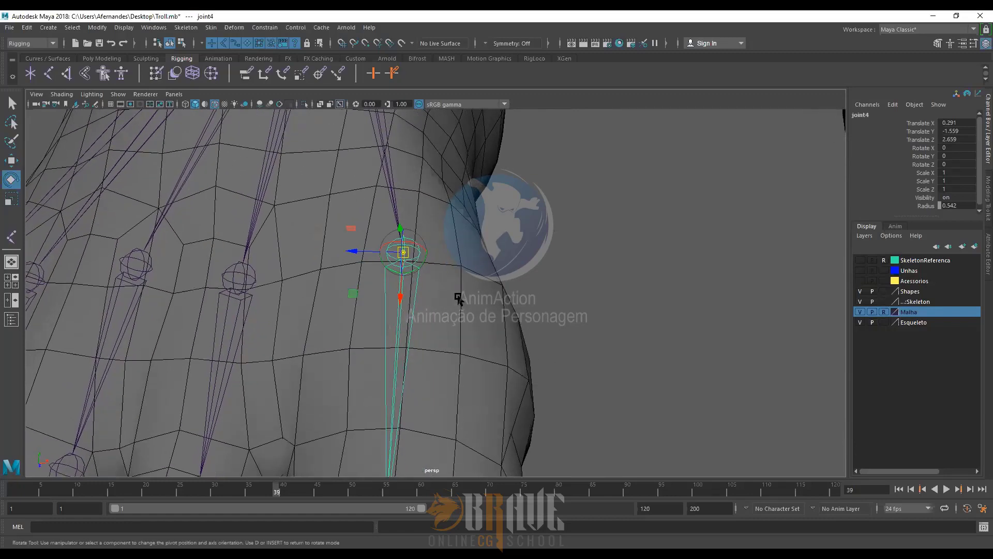
mouse_move(422, 249)
left_mouse_down()
mouse_move(443, 255)
mouse_move(406, 253)
mouse_move(413, 244)
mouse_move(400, 239)
mouse_move(428, 251)
mouse_move(409, 240)
left_mouse_up()
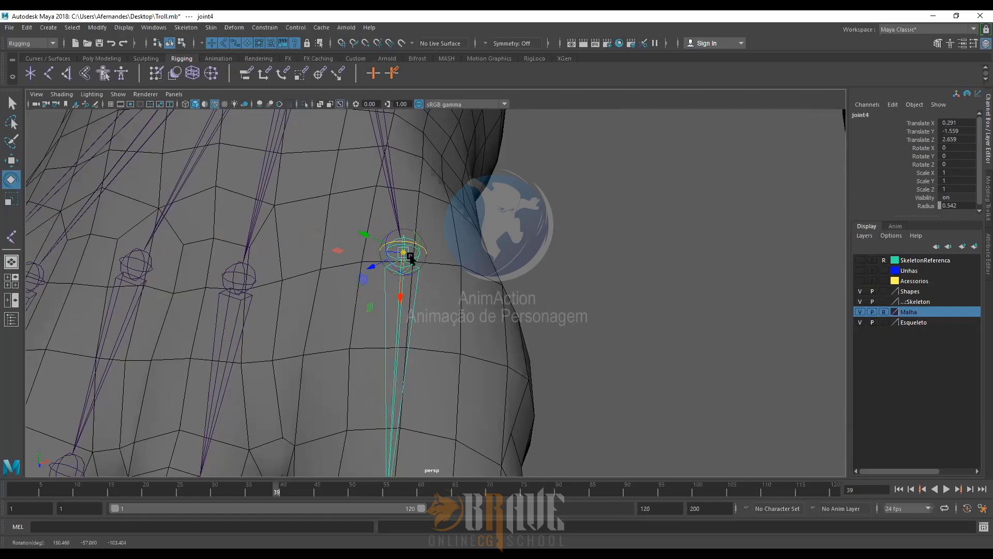
right_click_drag(410, 248, 488, 359, "alt")
middle_click_drag(395, 248, 424, 295, "alt")
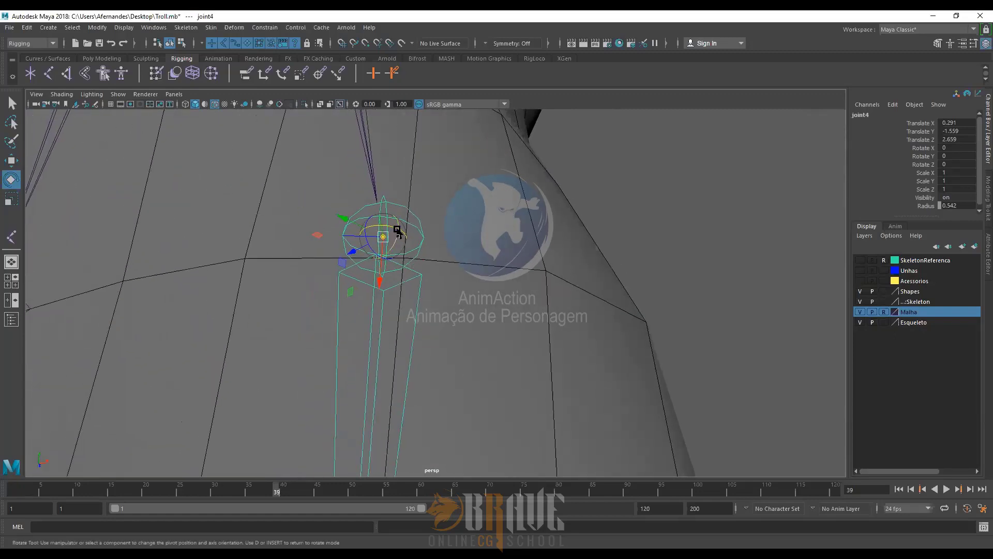
mouse_move(397, 231)
left_mouse_down()
mouse_move(383, 228)
mouse_move(420, 247)
mouse_move(388, 222)
mouse_move(399, 225)
left_mouse_up()
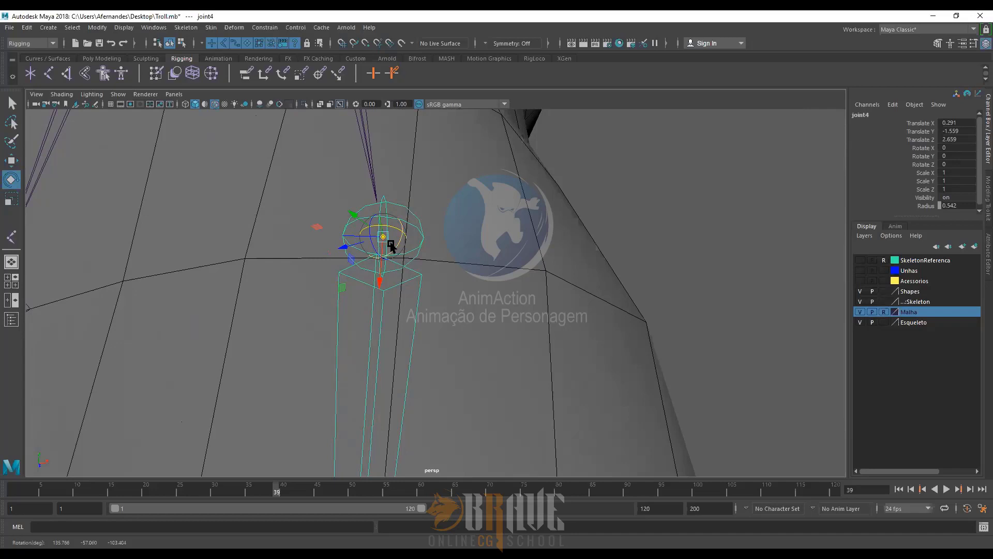
Step: Refine the big toe base joint's pivot orientation to about 266, -28, -277 degrees
left_click_drag(399, 243, 368, 228, "alt")
middle_click_drag(341, 221, 370, 252, "alt")
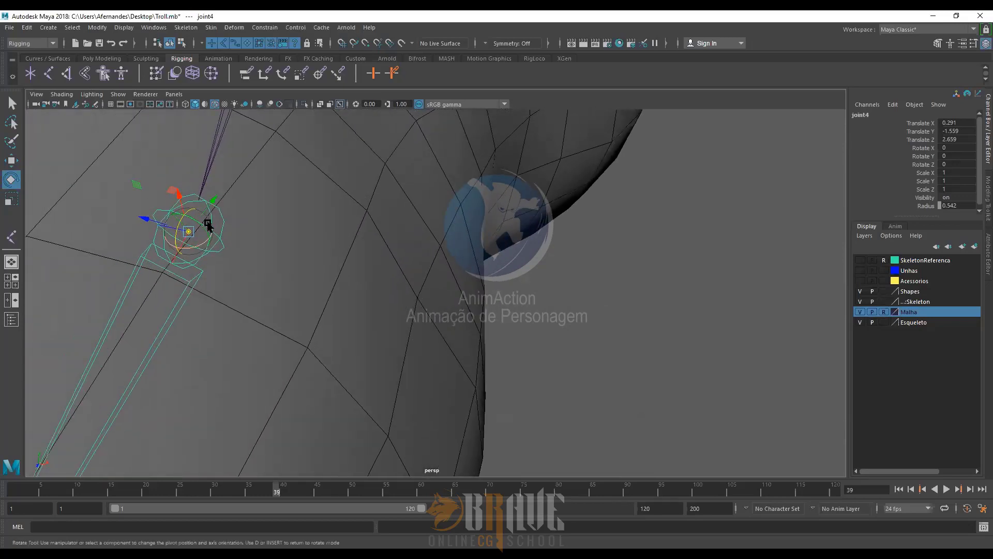
left_click(179, 234)
left_click_drag(176, 236, 177, 238)
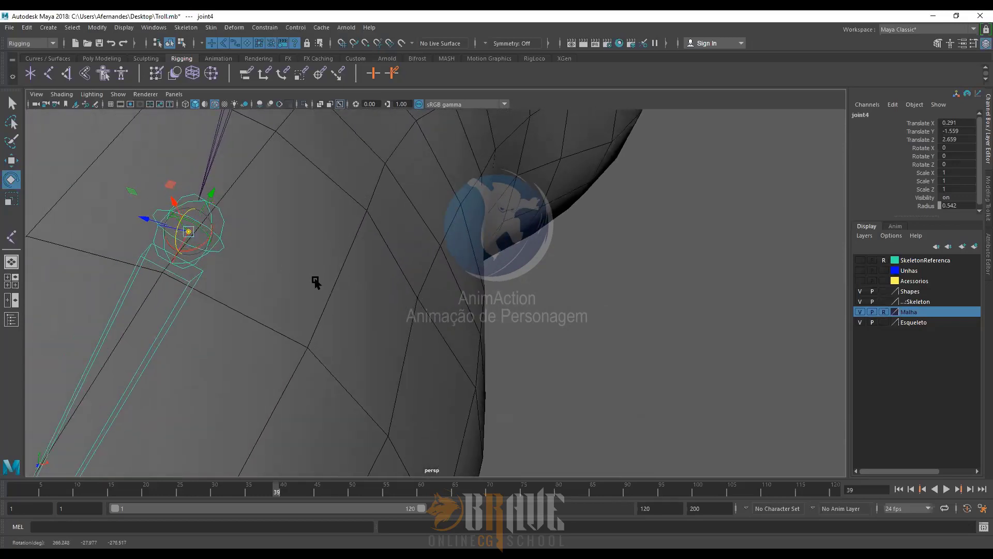
left_click_drag(288, 273, 295, 273, "alt")
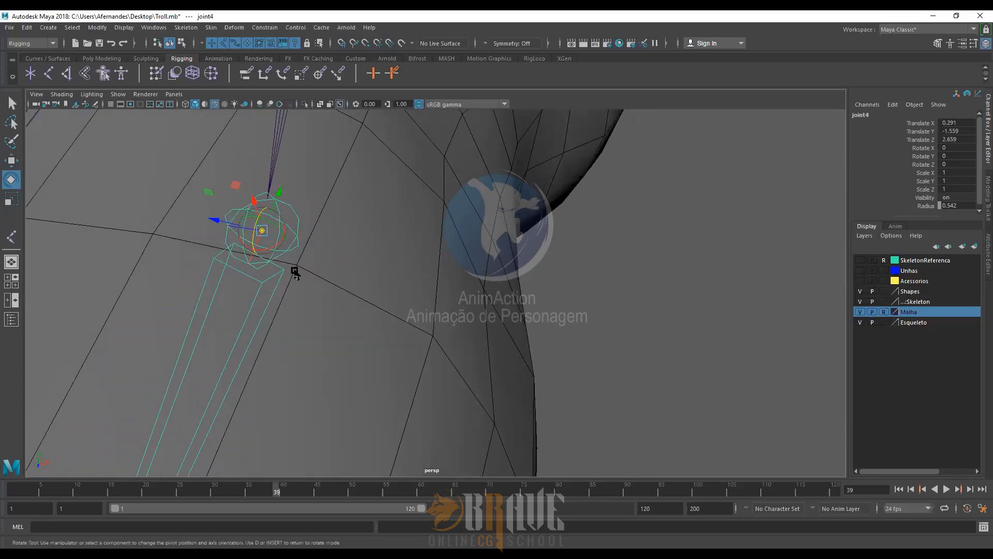
Step: Leave pivot editing and reselect the big toe base joint with the Move tool to check whether its orientation persists
key("d")
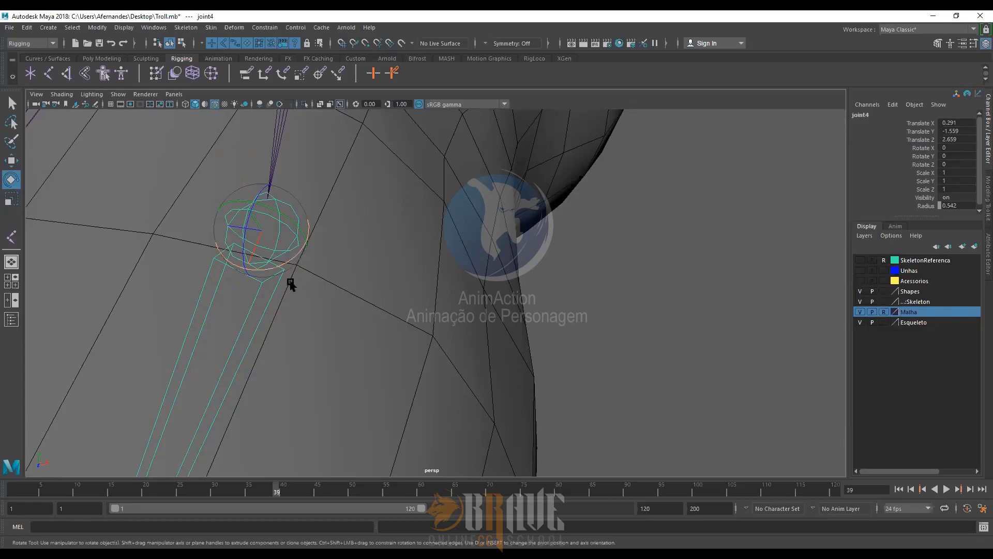
left_click_drag(322, 275, 275, 262, "alt")
key("w")
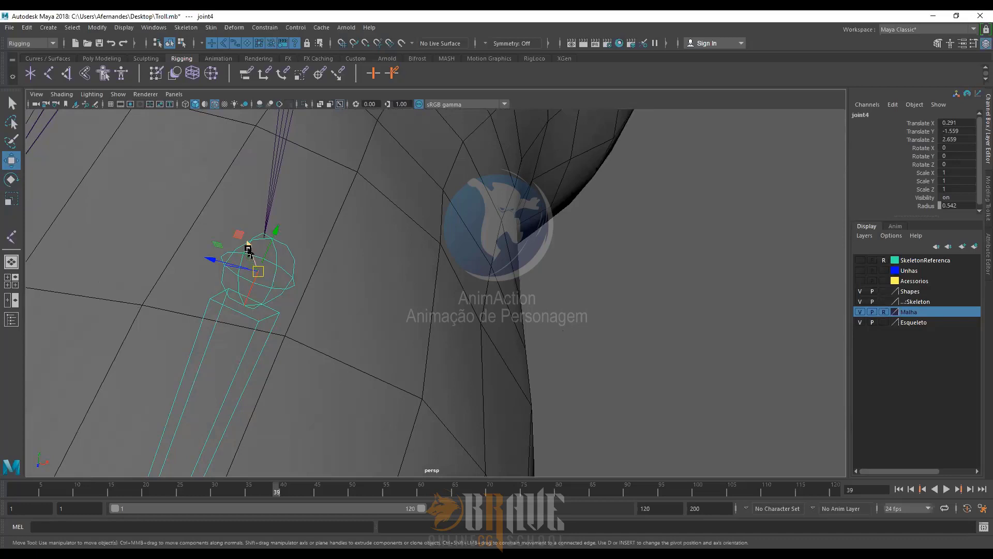
left_click(580, 266)
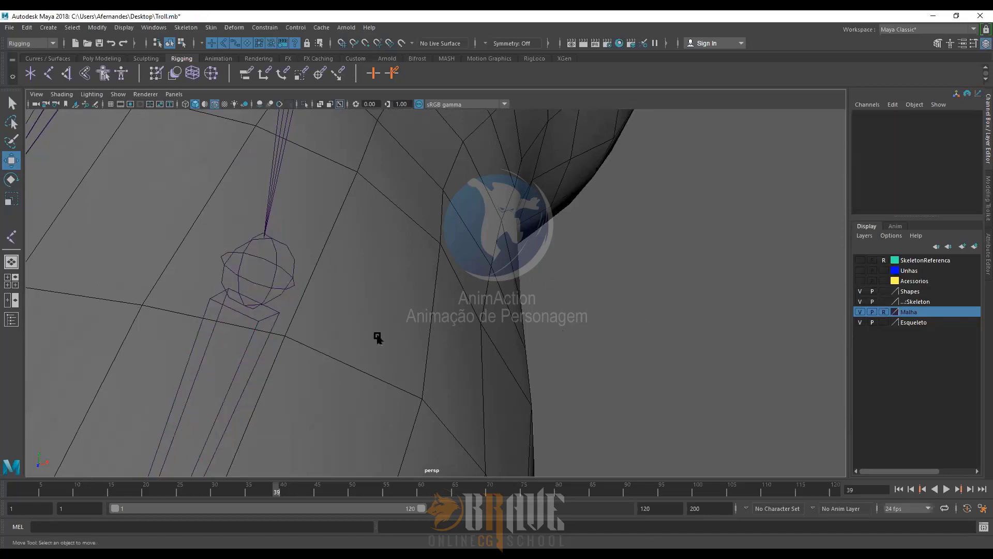
left_click(277, 266)
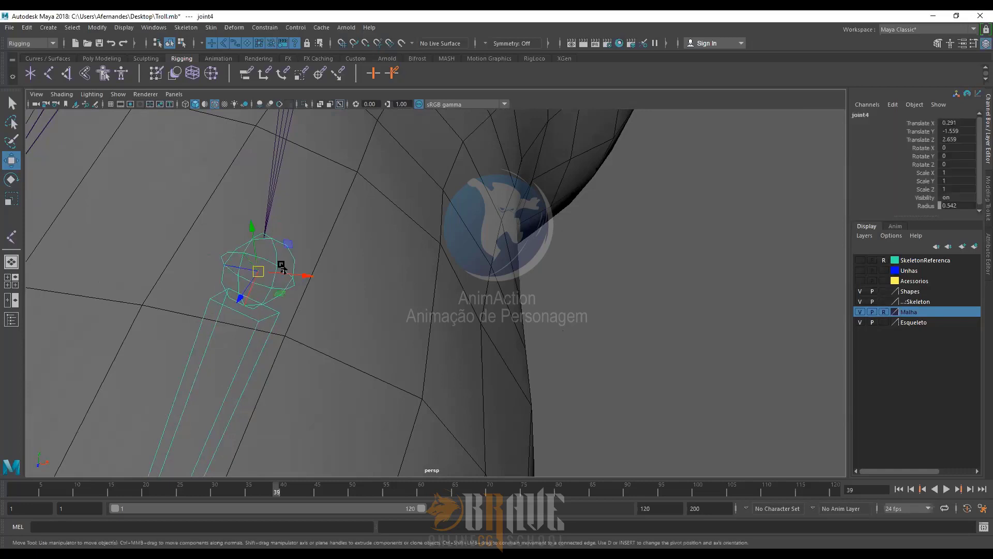
left_click(407, 304)
Step: Undo the selection changes and try rotating the big toe base joint's pivot to about 305, -32, -334 degrees
key("ctrl+z")
key("ctrl+z")
key("e")
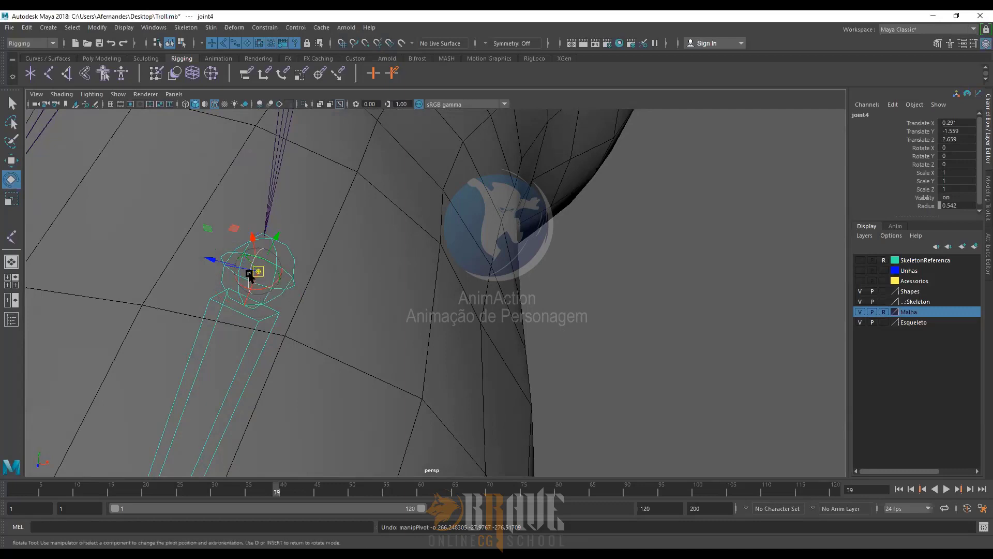
left_click_drag(250, 272, 270, 272)
key("ctrl+z")
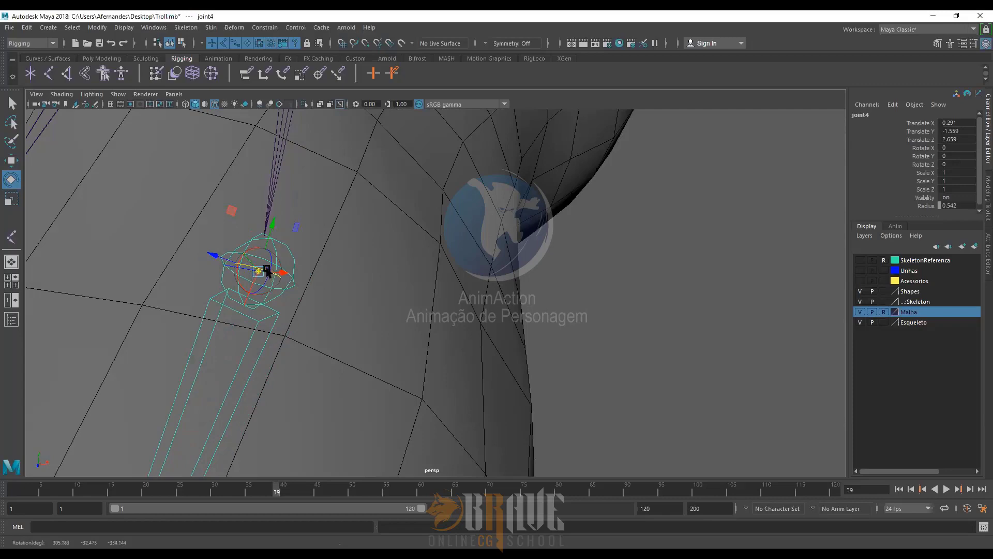
mouse_move(266, 271)
left_mouse_down()
mouse_move(277, 276)
mouse_move(252, 286)
mouse_move(269, 289)
left_mouse_up()
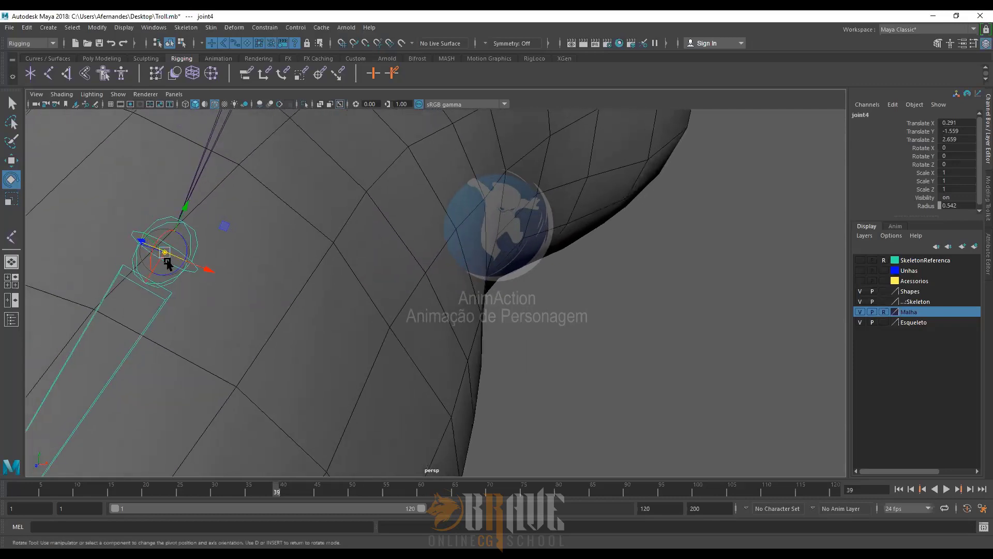
Step: Try moving the big toe base joint along its adjusted axis, undo the move, and reselect the joint
key("w")
left_click_drag(205, 312, 184, 226, "alt")
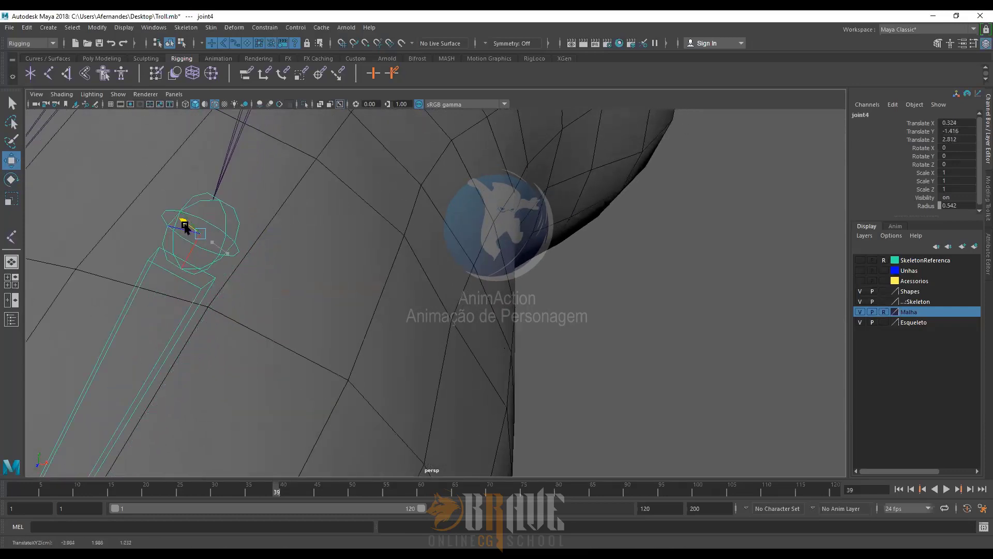
key("ctrl+z")
left_click_drag(394, 278, 419, 272, "alt")
left_click(615, 310)
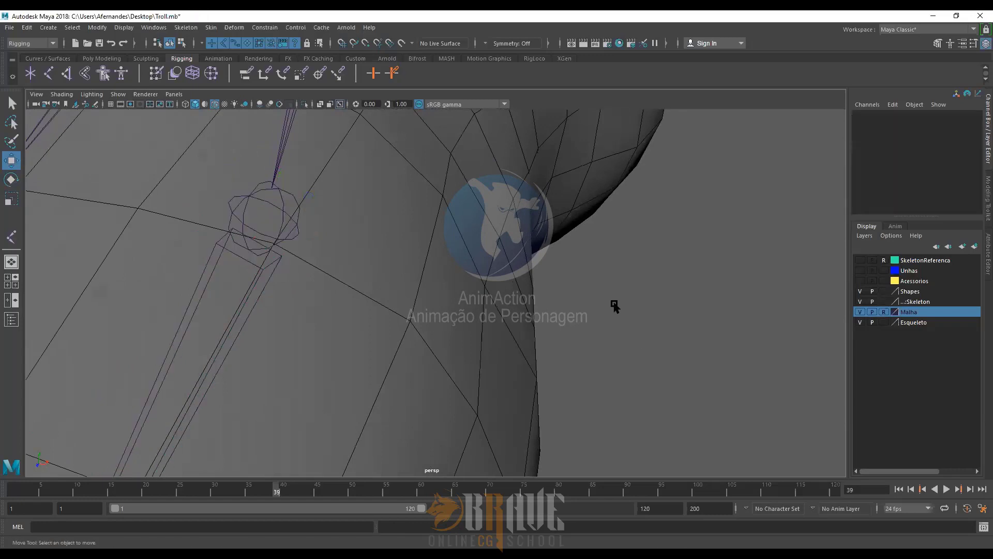
left_click(276, 206)
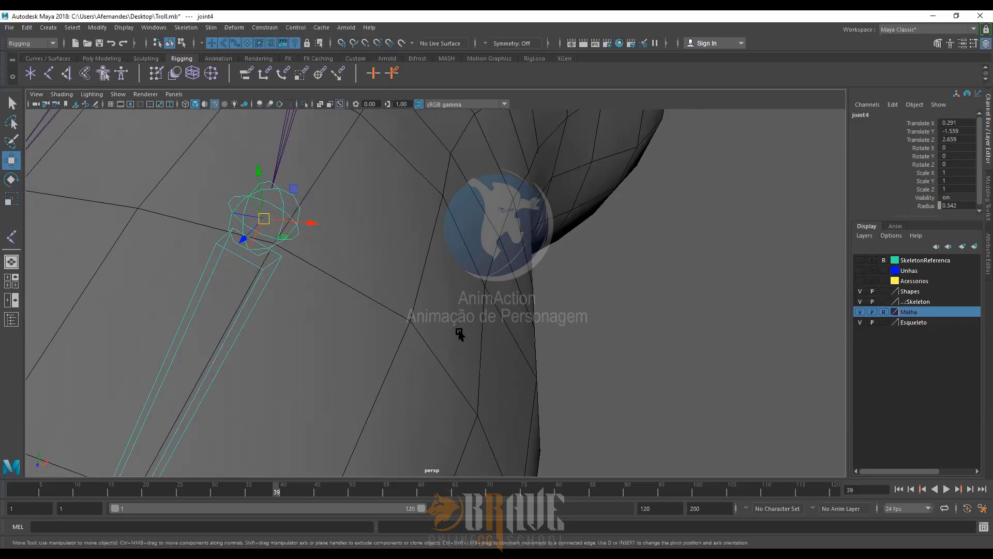
Step: Undo the selection changes and last pivot rotation, and reselect the big toe base joint to recheck its axes
left_click(356, 350)
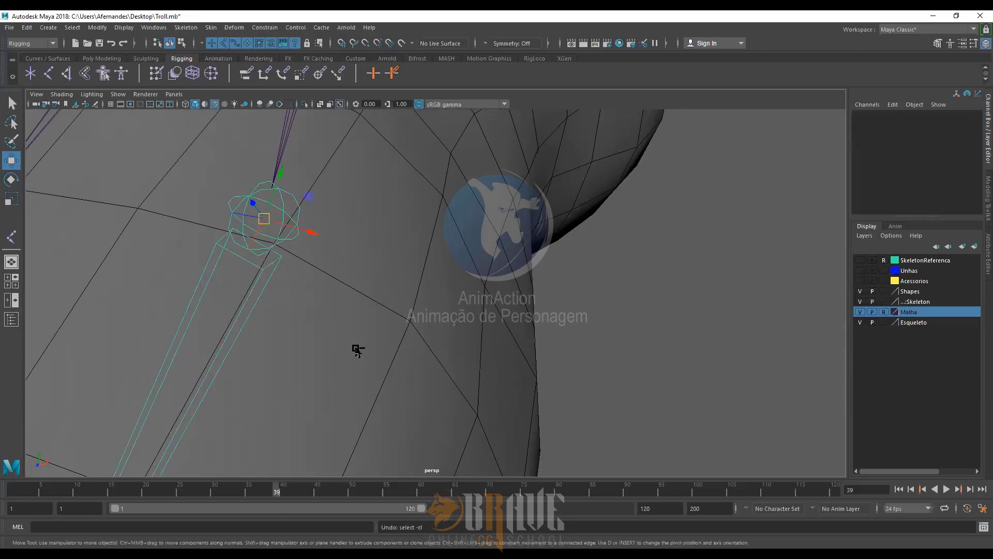
key("ctrl+z")
key("ctrl+z")
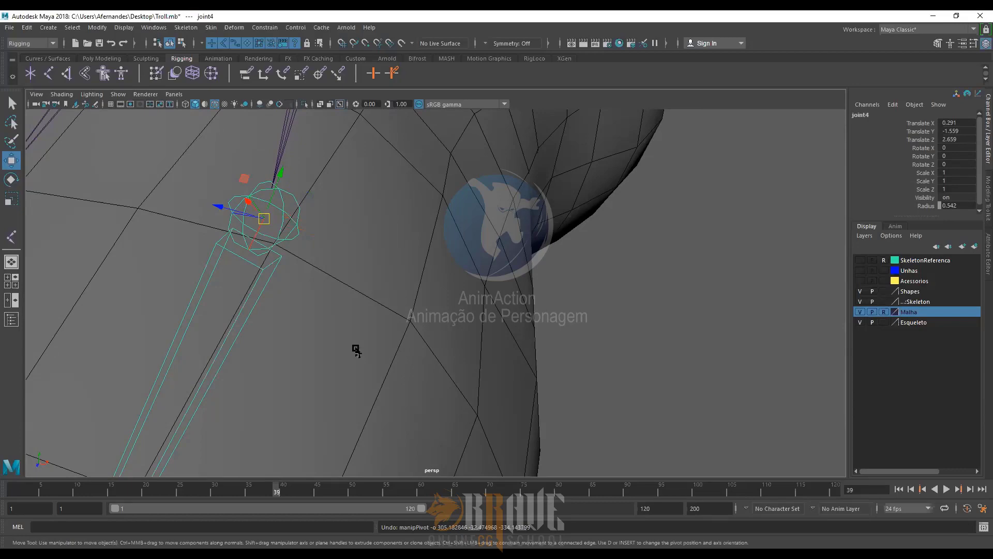
left_click_drag(475, 302, 489, 303, "alt")
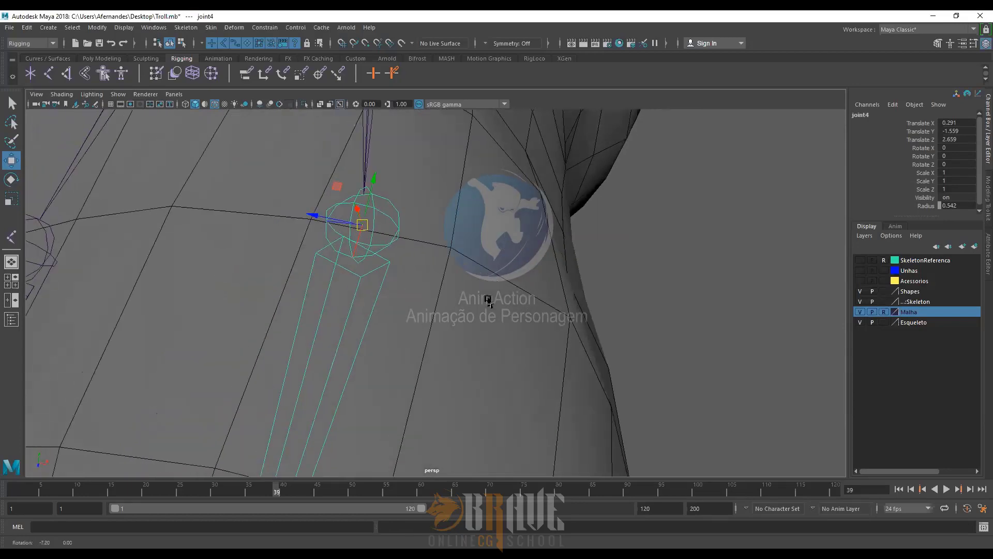
left_click(651, 262)
left_click(380, 210)
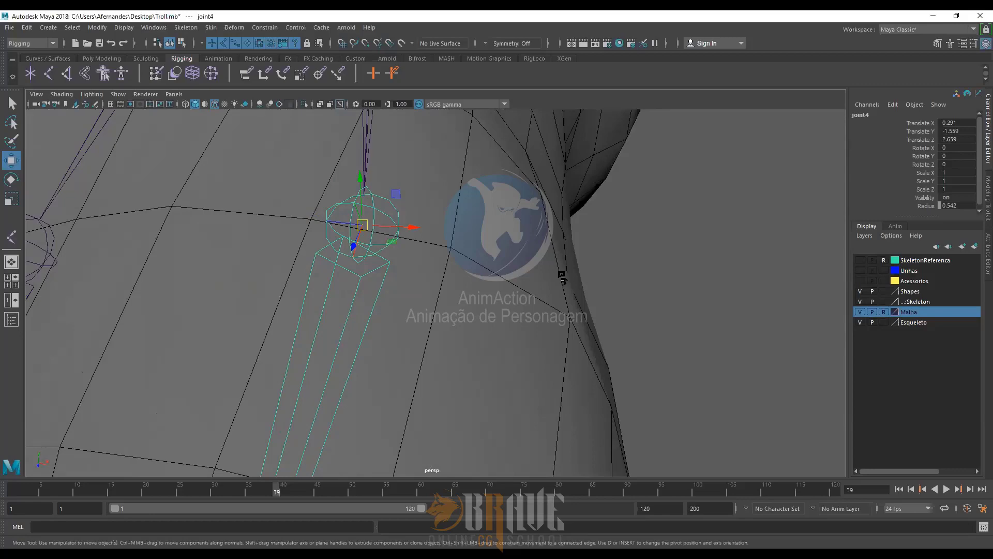
Step: Open the Move tool's settings and enable Pin Component Pivot
left_click_drag(563, 278, 443, 295, "alt")
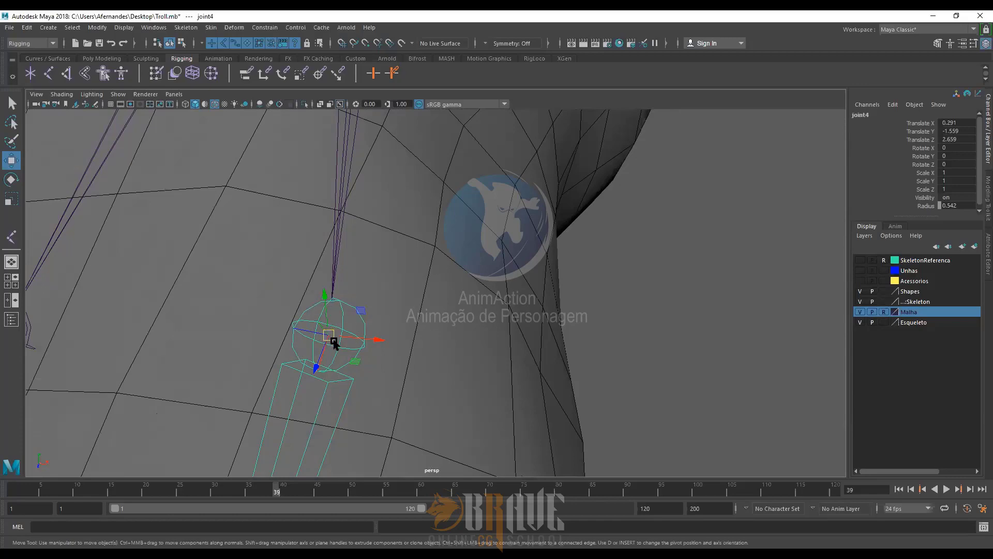
right_click_drag(358, 335, 357, 333, "alt")
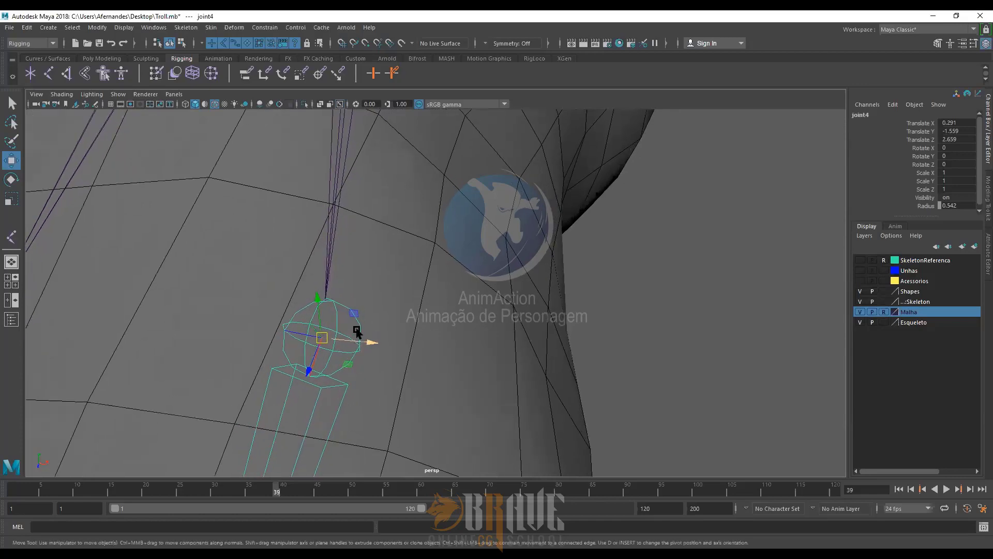
middle_click_drag(357, 332, 371, 304, "alt")
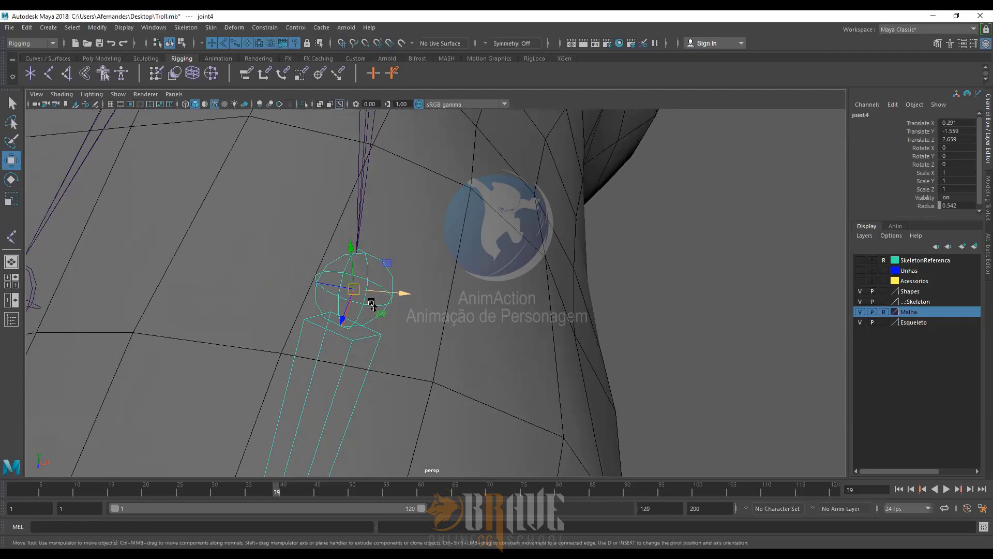
double_click(12, 161)
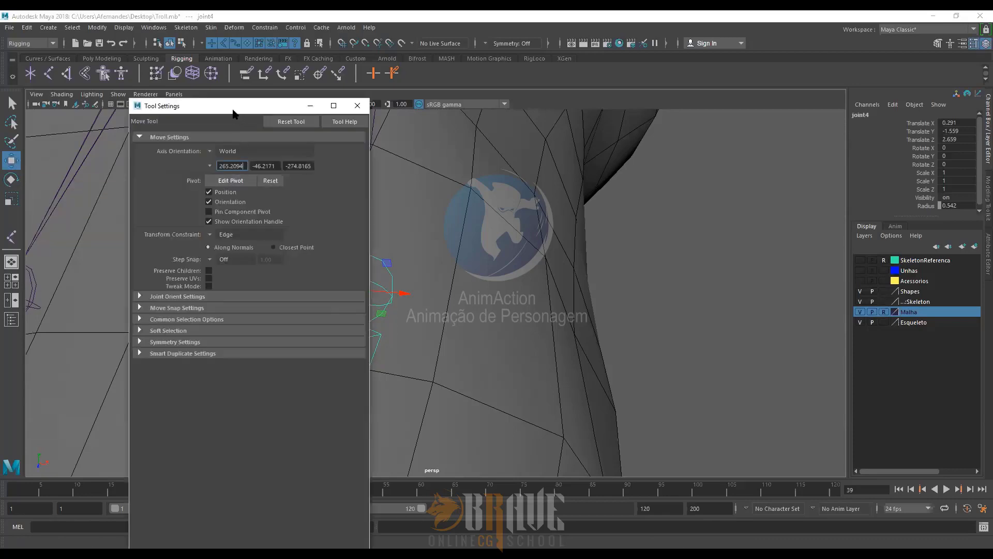
left_click_drag(233, 114, 168, 103)
left_click_drag(394, 300, 421, 284, "alt")
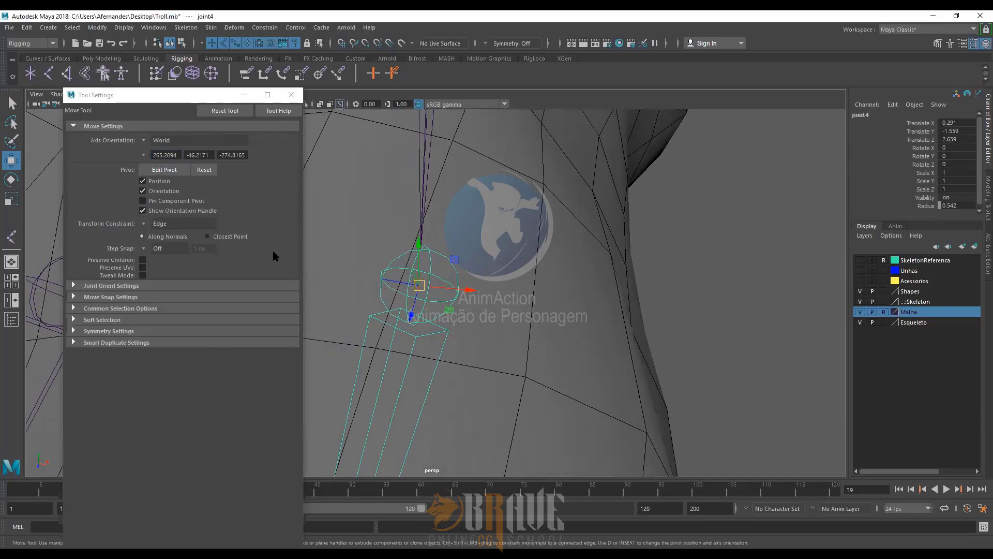
left_click(143, 201)
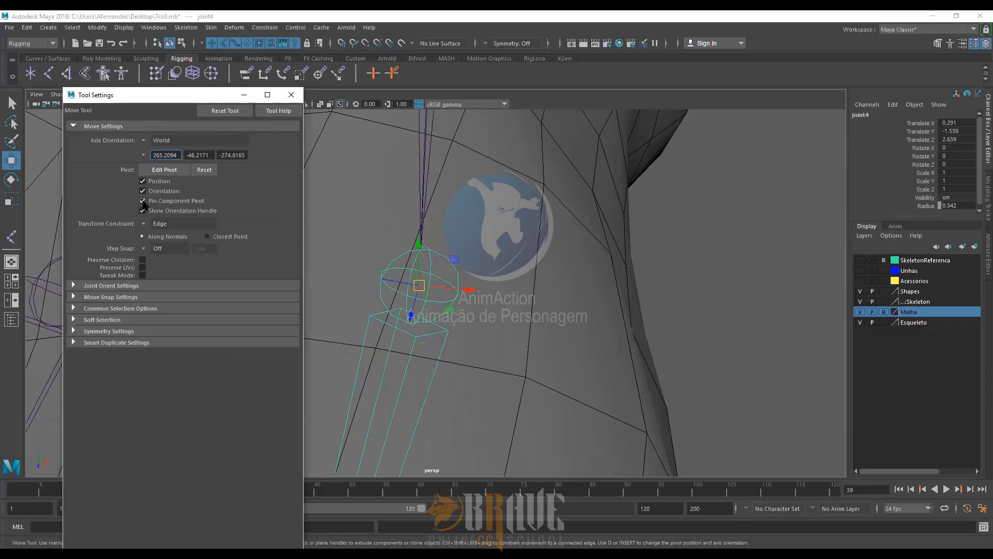
left_click(142, 201)
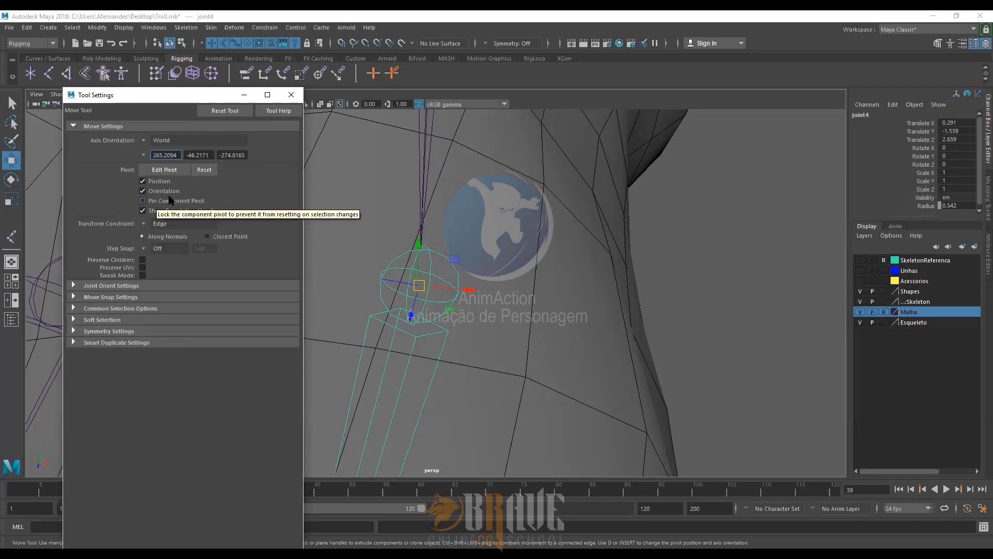
left_click(172, 202)
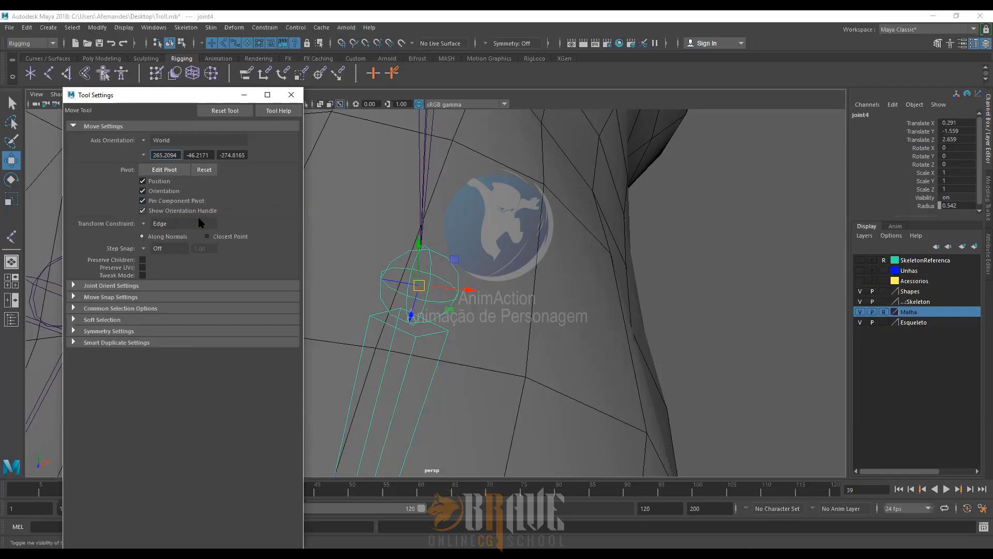
Step: Edit the big toe base joint's pivot again, rotating its custom axis orientation to about -64.6 degrees in X
left_click(418, 286)
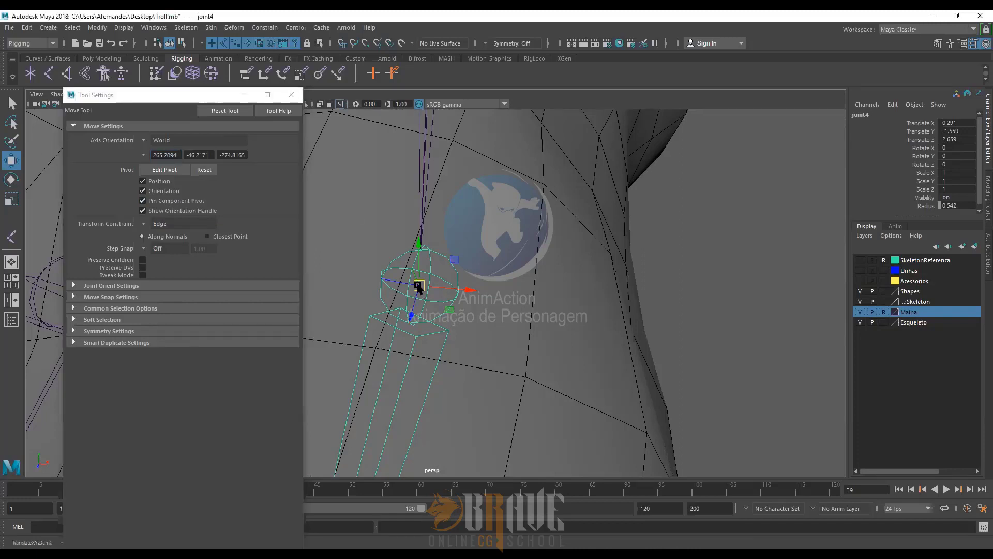
key("d")
left_click_drag(417, 287, 421, 262)
key("ctrl+z")
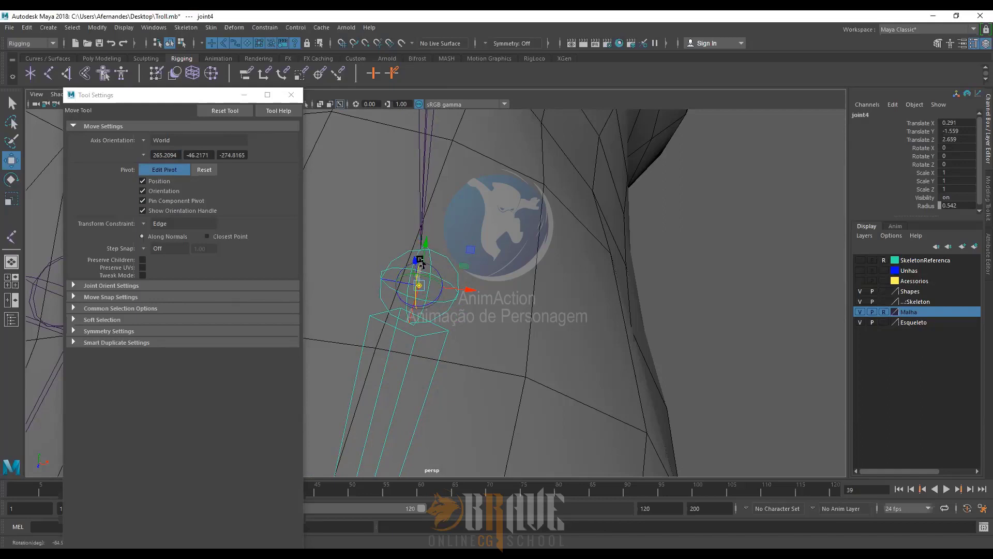
mouse_move(438, 280)
left_mouse_down()
mouse_move(406, 270)
mouse_move(435, 282)
left_mouse_up()
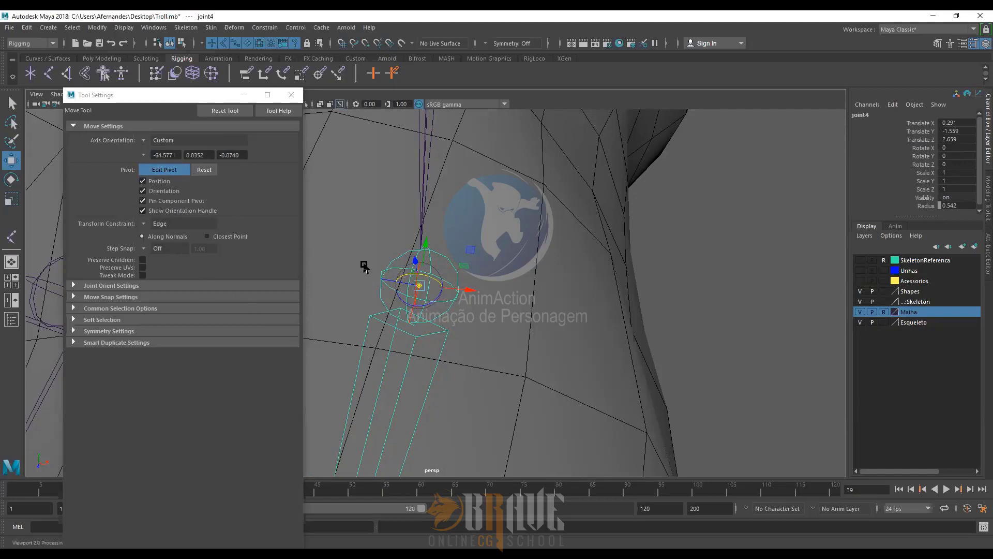
Step: Leave pivot editing, reselect the big toe base joint and check the available axis orientation options in the Move settings
key("d")
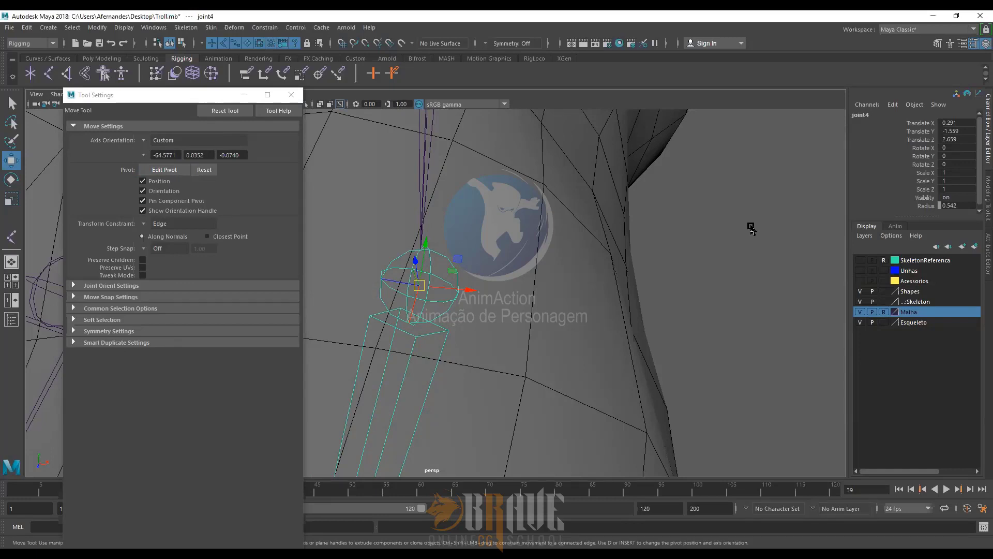
left_click(753, 283)
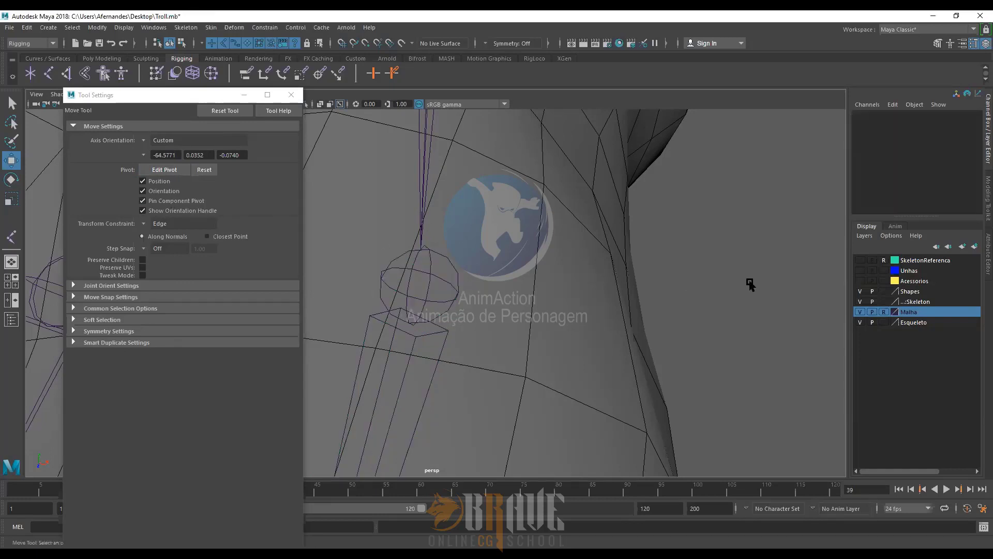
left_click(414, 269)
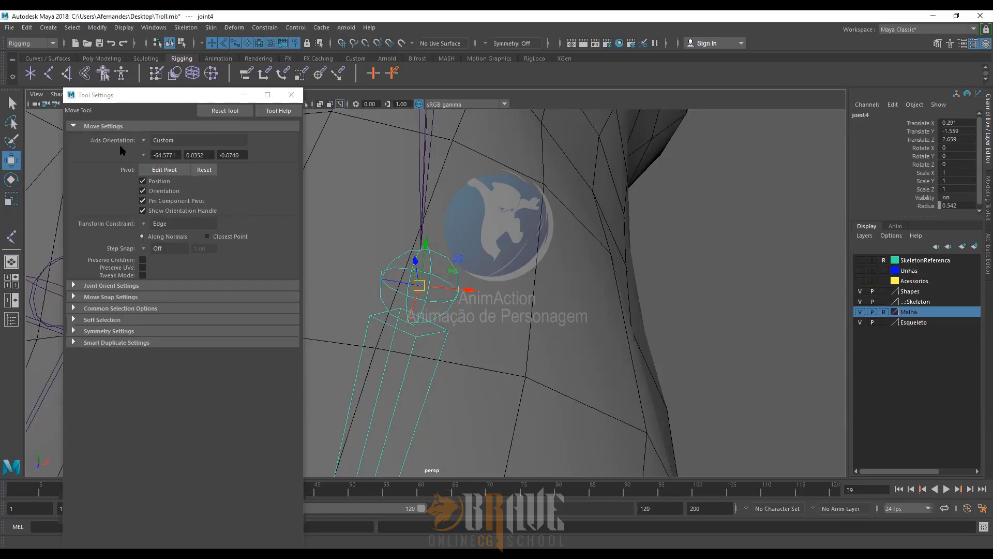
left_click(145, 143)
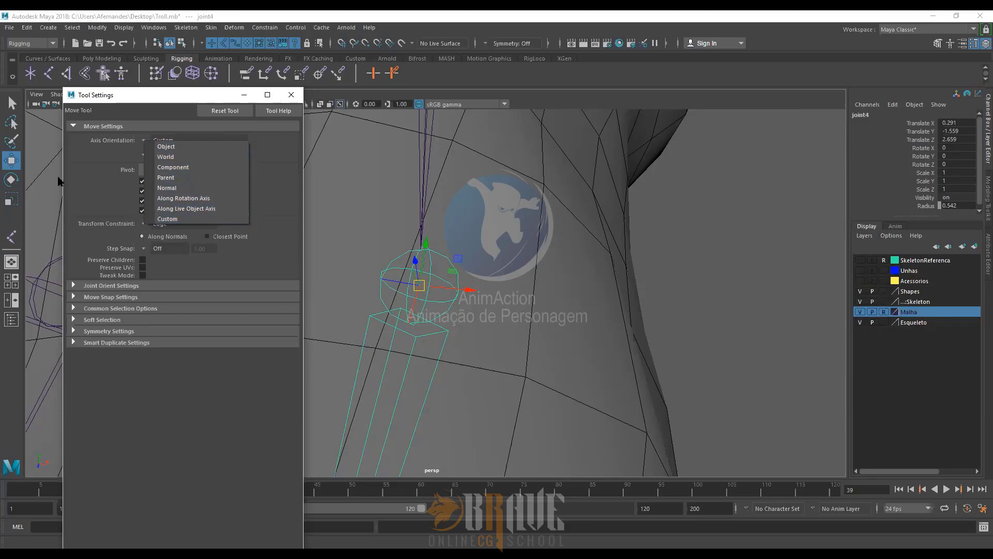
left_click(73, 153)
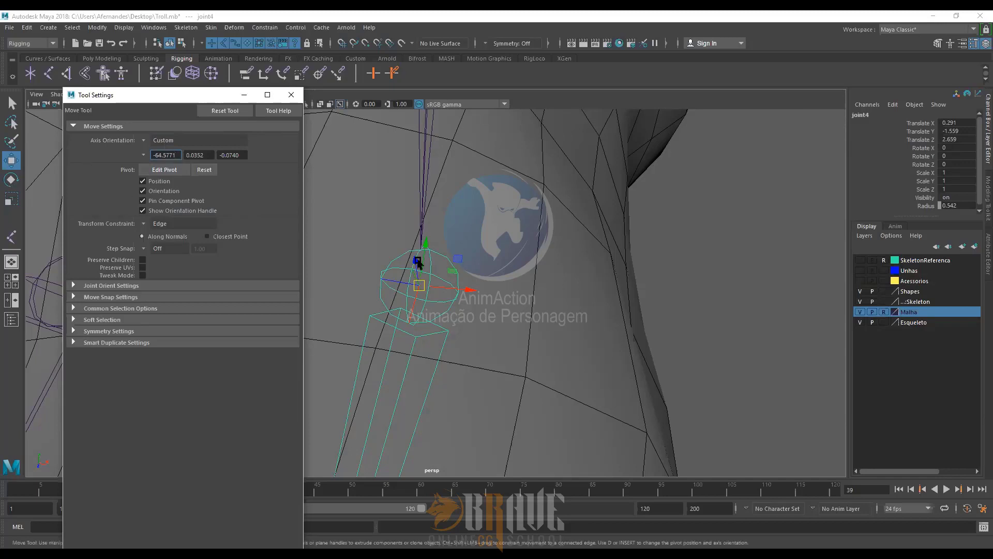
Step: Compare the move axes of the second toe's base joint with those of the big toe base joint
key("f")
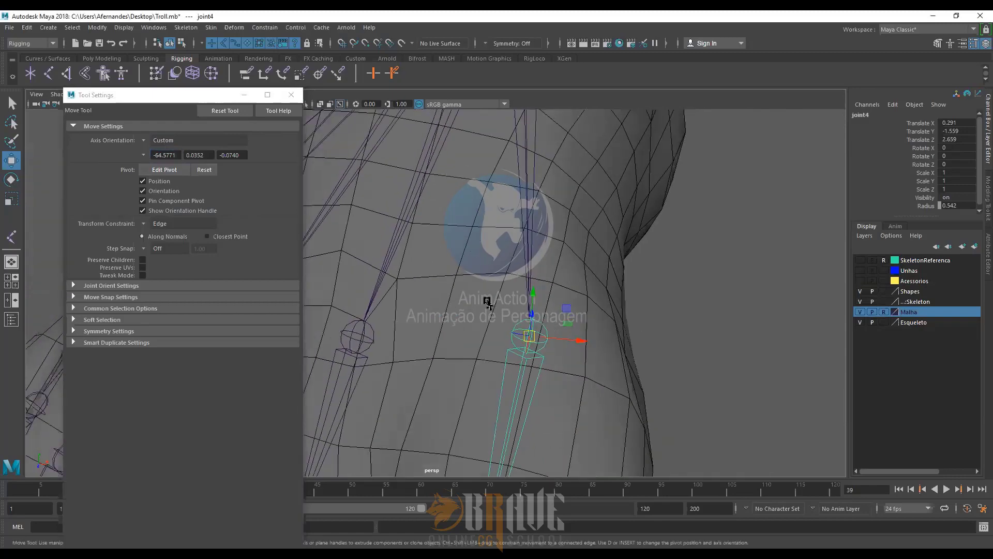
left_click(363, 337)
left_click(355, 338)
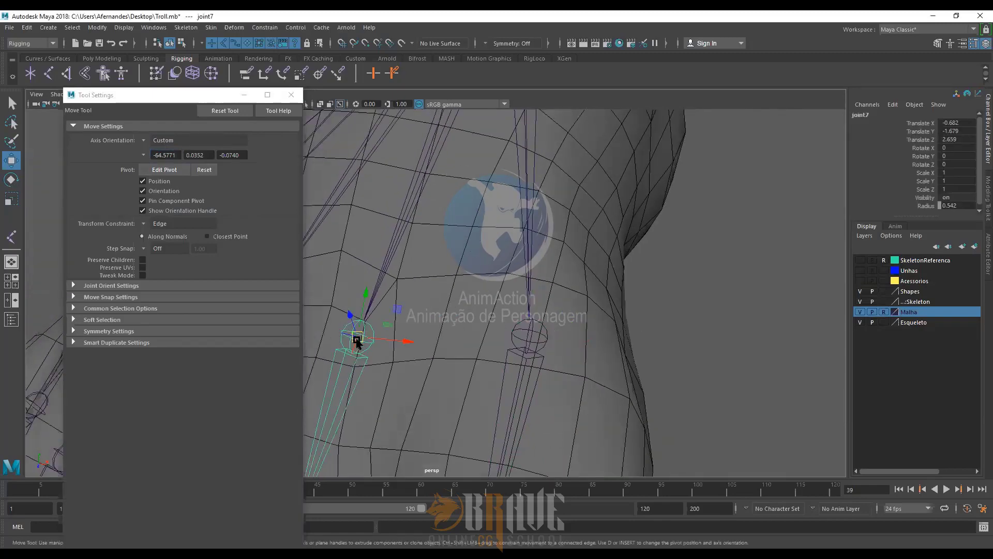
left_click(530, 338)
scroll(546, 326, "up", 3)
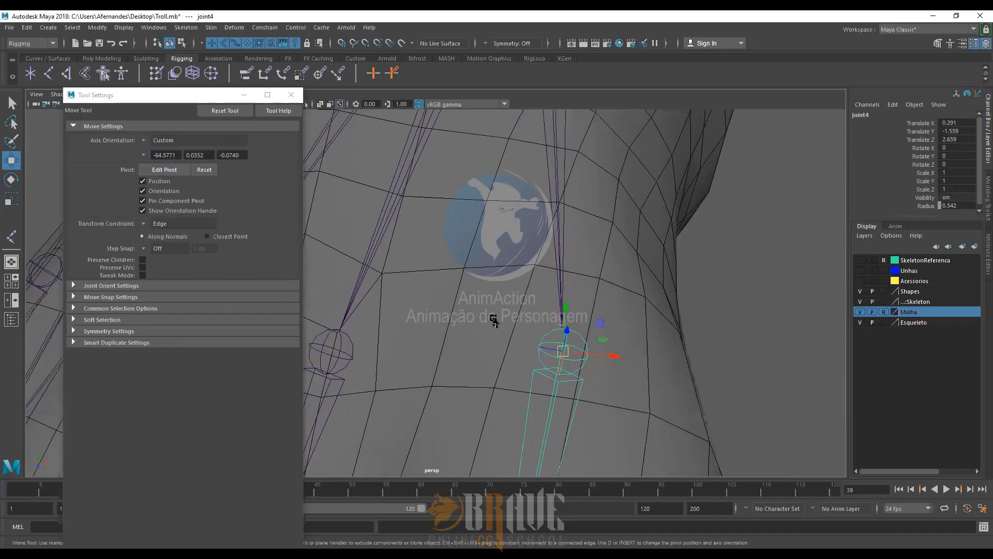
Step: Switch the Move tool's axis orientation to Object and back to Custom to compare the big toe base joint's axes
left_click(147, 140)
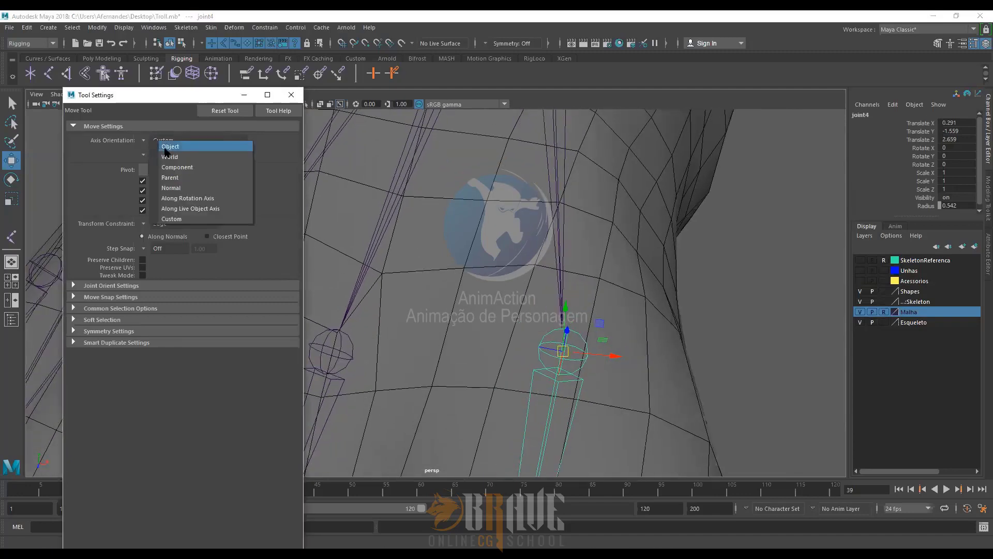
left_click(168, 148)
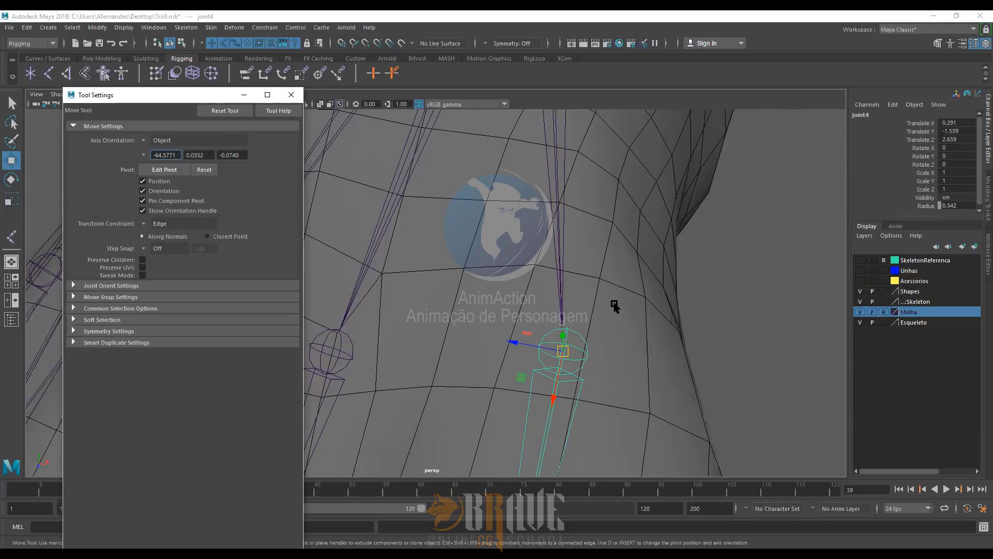
left_click(144, 140)
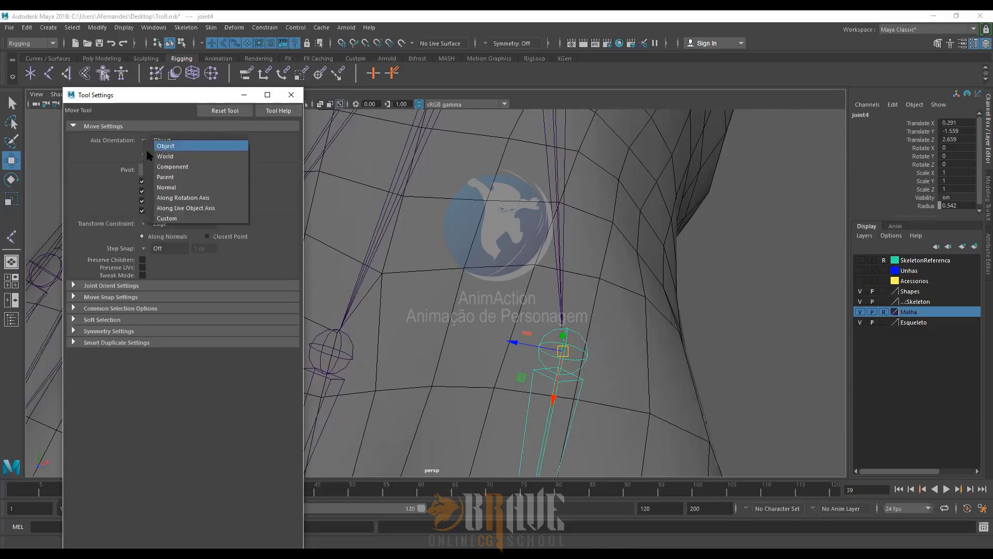
left_click(176, 219)
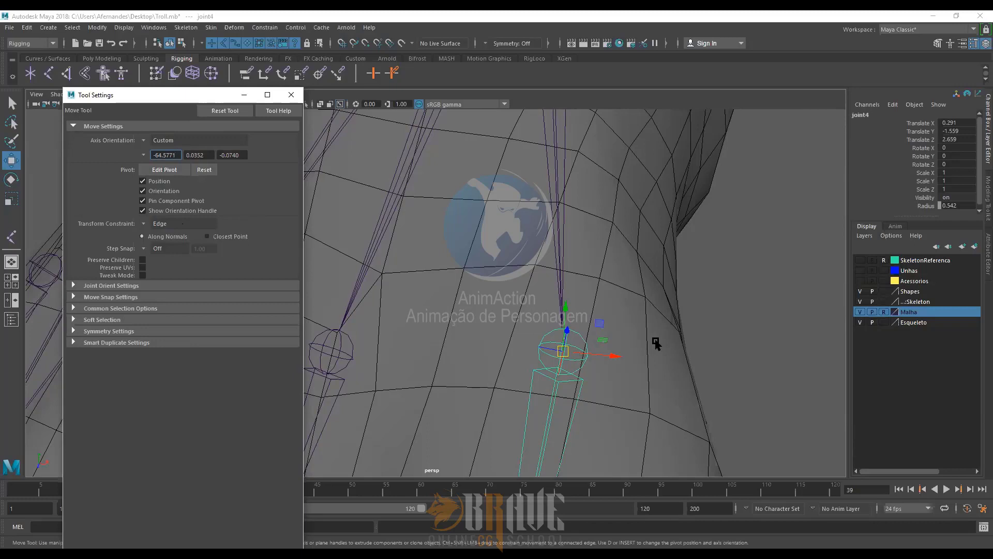
Step: Undo the recent selection changes and the custom pivot rotation of the big toe base joint
left_click(679, 299)
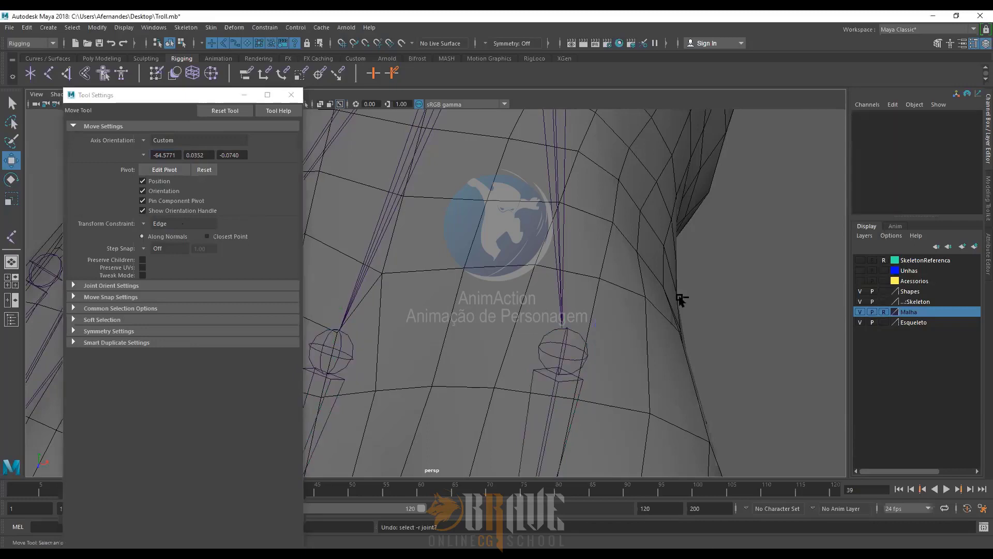
key("ctrl+z")
key("ctrl+z")
key("ctrl+z")
key("ctrl+z")
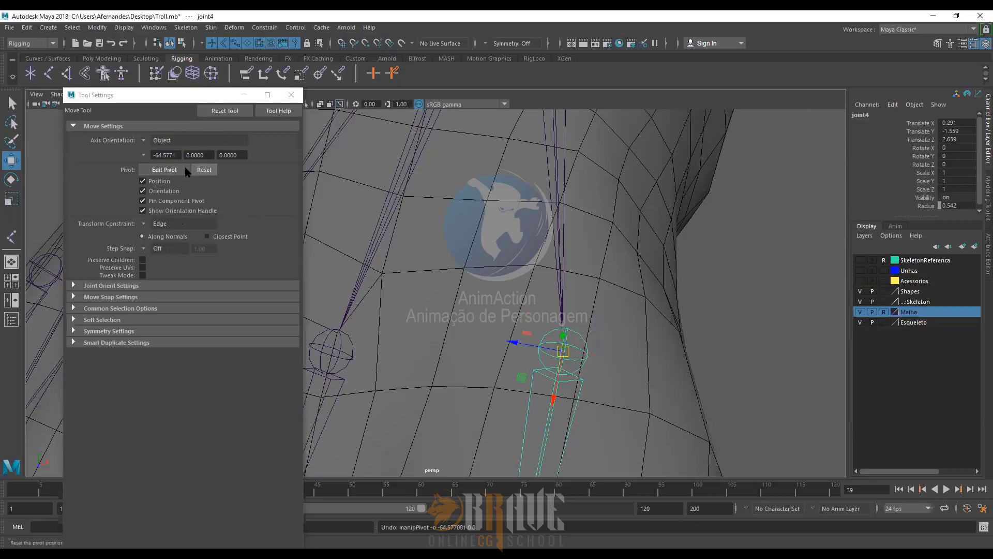
Step: Set the Move tool's axis orientation to Object, close the tool settings and clear the selection
left_click(147, 141)
left_click(166, 148)
left_click(291, 95)
left_click(635, 338)
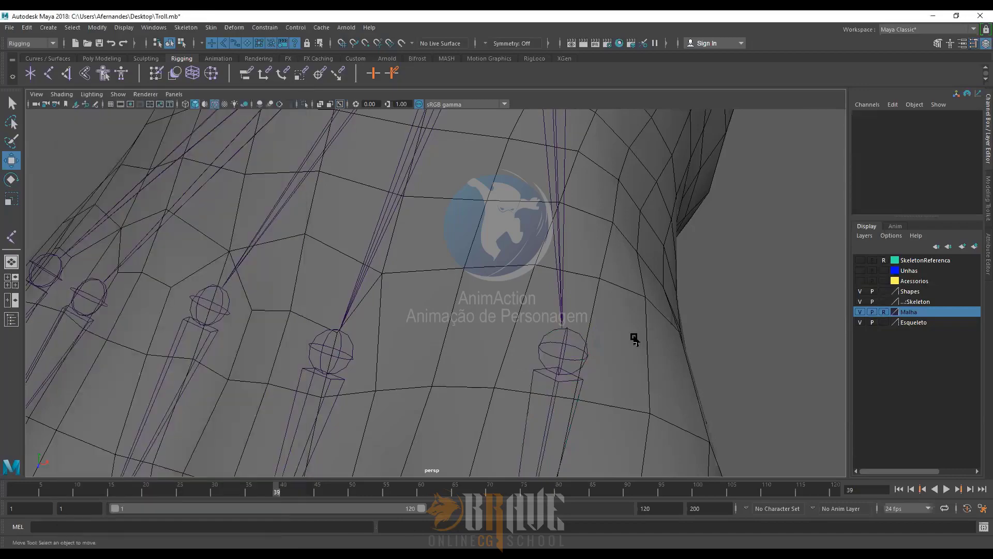
Step: Select the second toe's base joint and examine its object axes from several angles around the foot
right_click_drag(585, 367, 562, 345, "alt")
left_click(520, 345)
left_click(365, 334)
left_click_drag(372, 335, 450, 337, "alt")
middle_click_drag(449, 337, 459, 373, "alt")
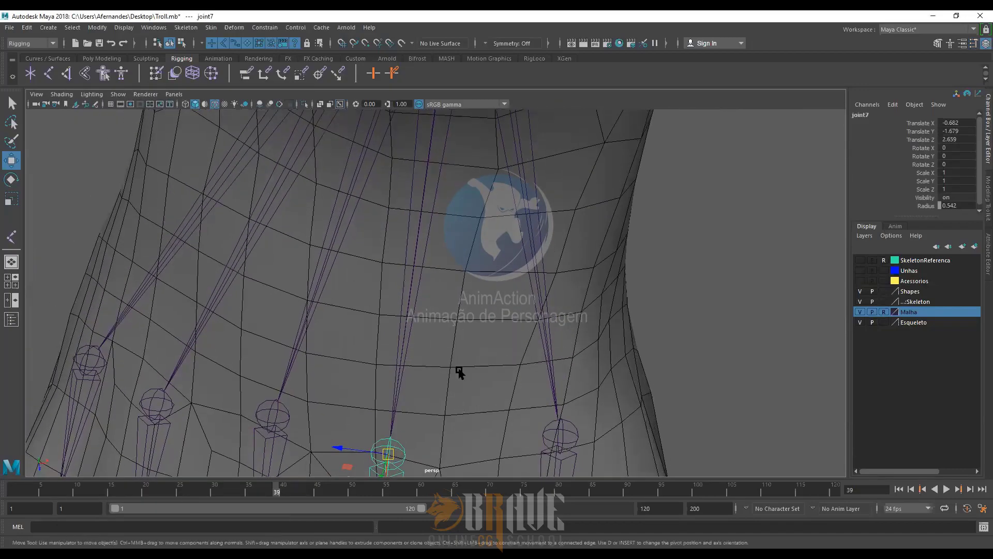
right_click_drag(459, 372, 456, 300, "alt")
left_click_drag(455, 300, 498, 282, "alt")
middle_click_drag(499, 281, 439, 373, "alt")
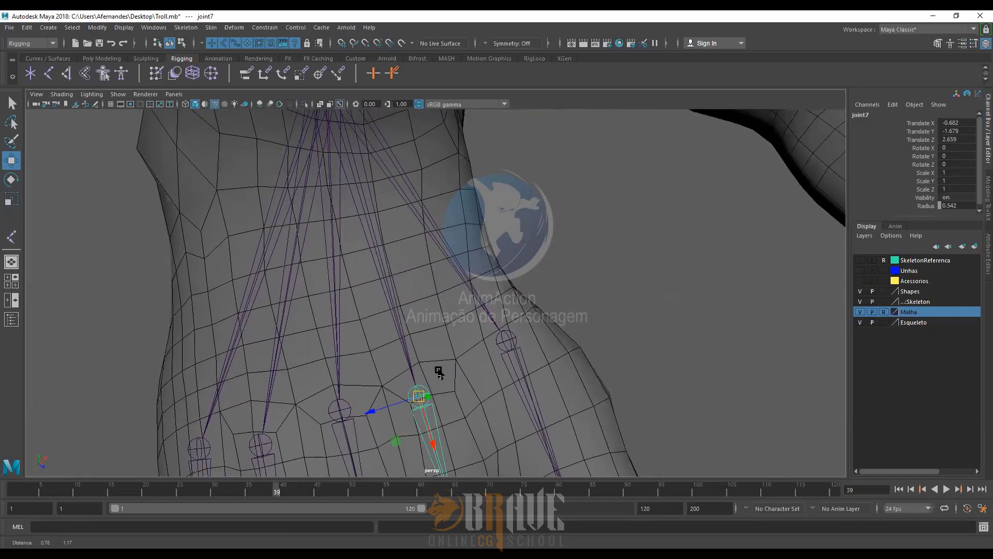
middle_click_drag(449, 265, 407, 379, "alt")
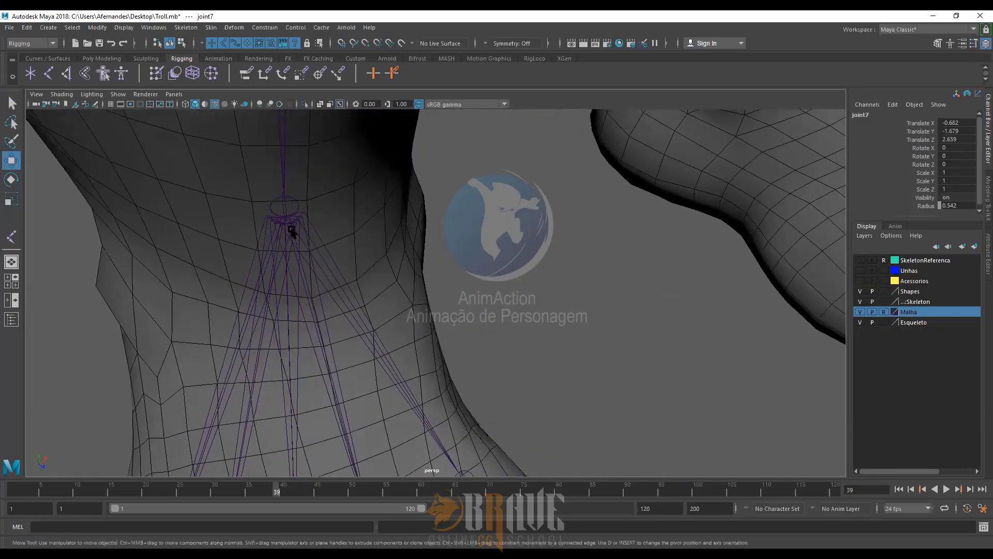
Step: Try rotating the ankle joint about -58 degrees in X and undo the rotation
left_click(292, 210)
right_click_drag(410, 328, 339, 241, "alt")
left_click_drag(462, 344, 383, 232, "alt")
key("e")
key("ctrl+z")
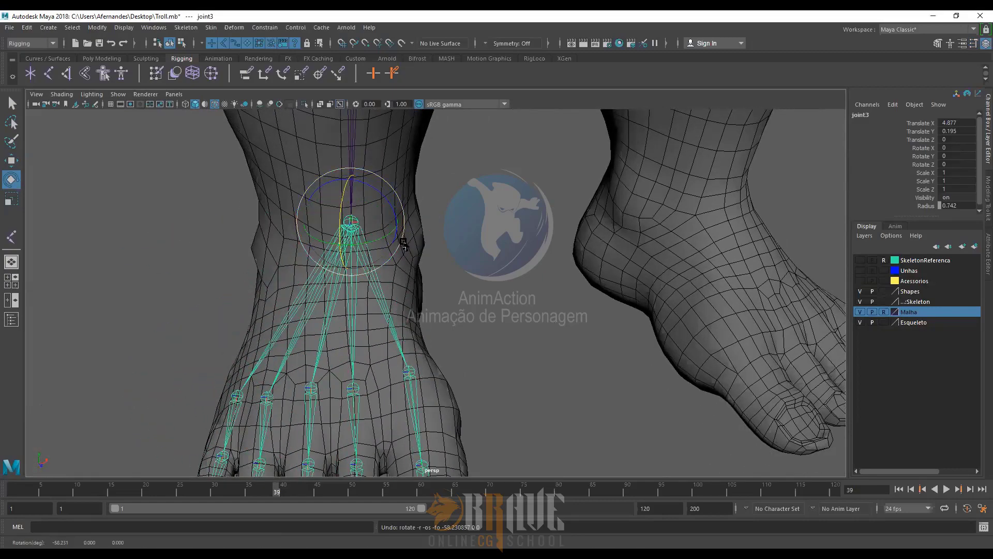
Step: Examine the ankle joint's move and rotation axes from several angles around the feet and lower legs
left_click_drag(419, 296, 414, 329, "alt")
key("w")
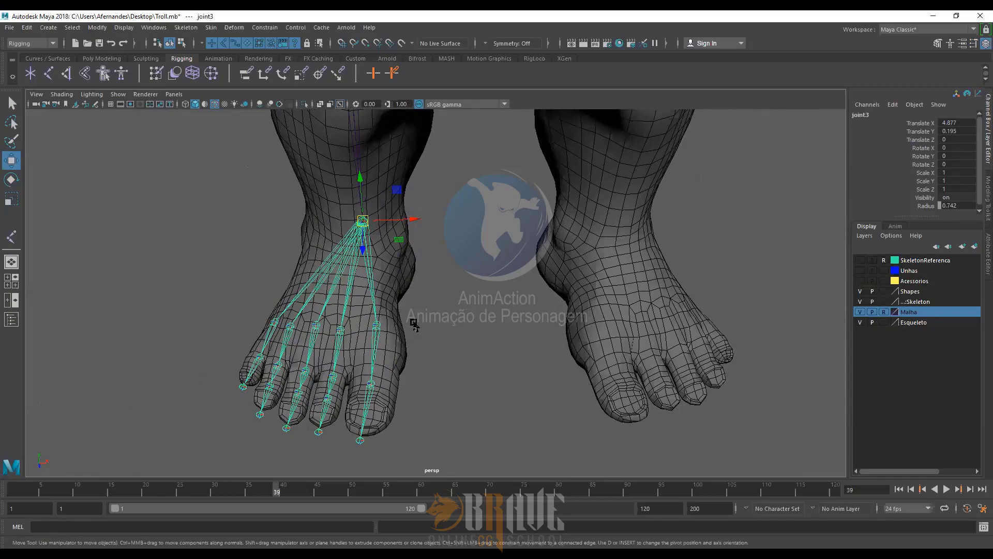
key("e")
mouse_move(421, 303)
middle_mouse_down("alt")
mouse_move(430, 310)
mouse_move(431, 300)
middle_mouse_up("alt")
left_click_drag(414, 296, 437, 284, "alt")
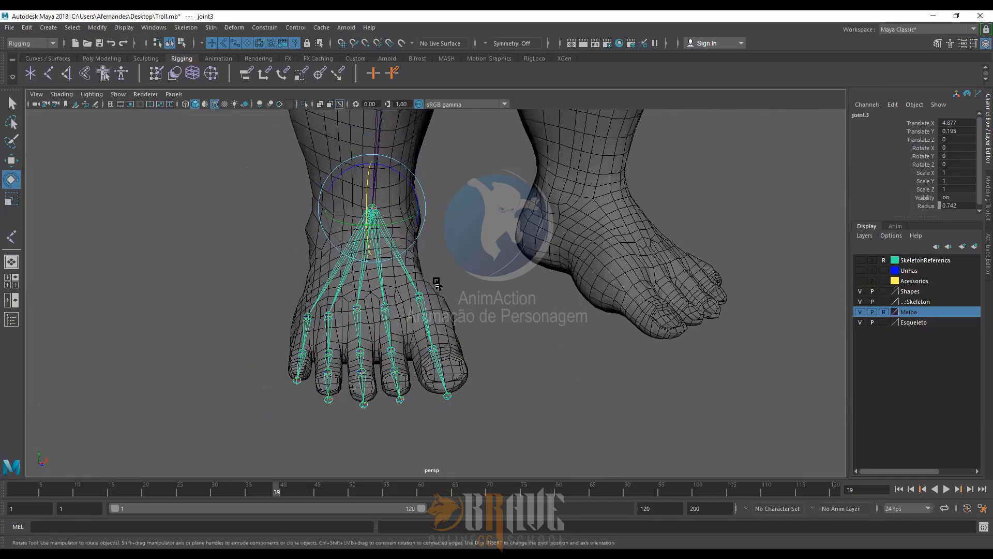
right_click_drag(436, 284, 416, 259, "alt")
middle_click_drag(416, 259, 399, 321, "alt")
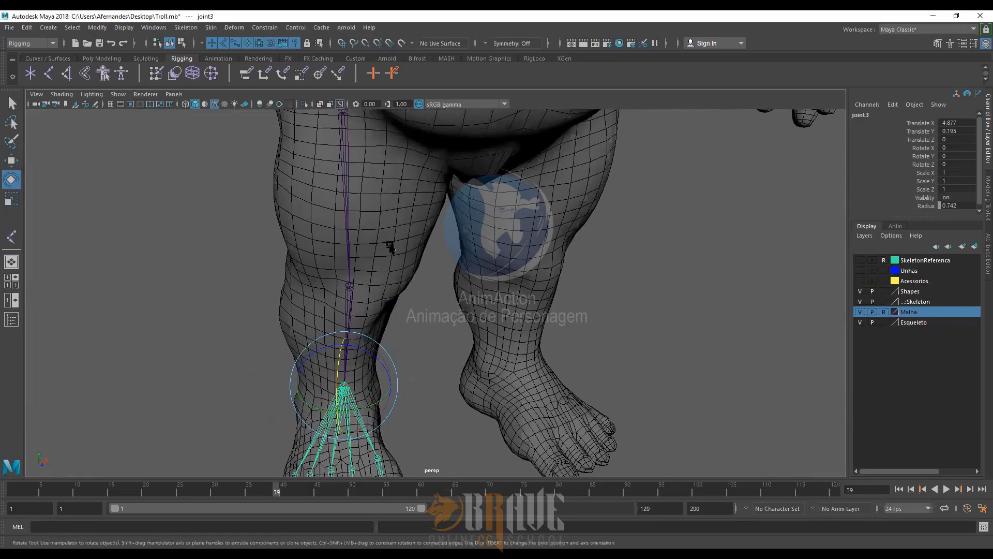
middle_click_drag(391, 217, 371, 224, "alt")
Step: Select the hip joint and examine its rotation axes and the whole leg chain down to the toes
left_click(338, 160)
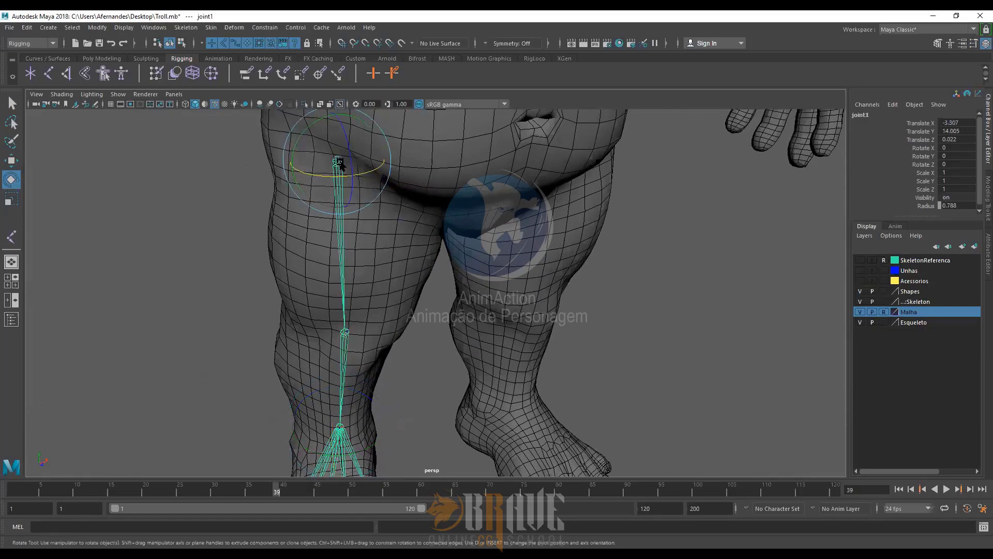
middle_click_drag(369, 367, 350, 217, "alt")
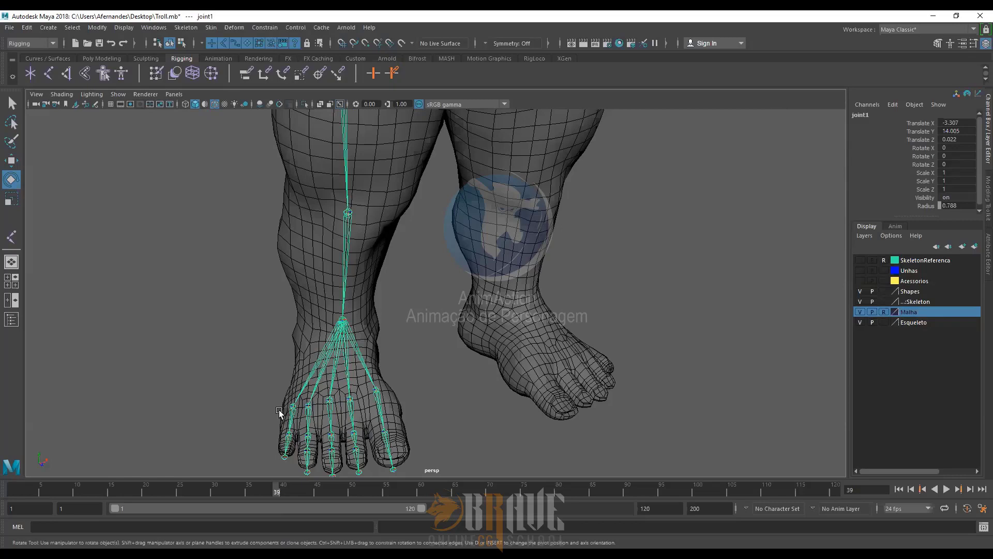
right_click_drag(420, 353, 396, 224, "alt")
middle_click_drag(397, 224, 400, 336, "alt")
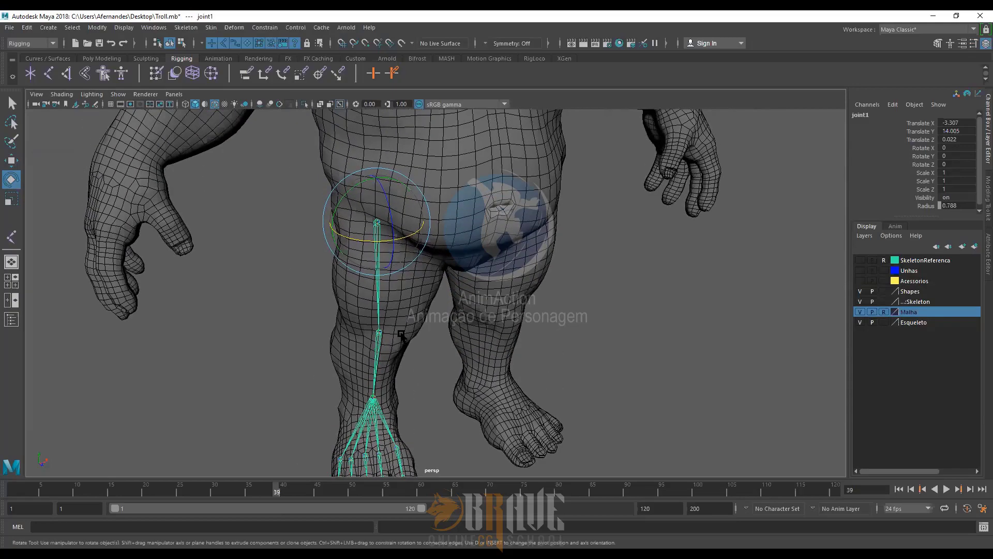
left_click_drag(400, 335, 421, 305, "alt")
right_click_drag(420, 305, 434, 306, "alt")
middle_click_drag(435, 306, 403, 339, "alt")
left_click_drag(404, 339, 388, 344, "alt")
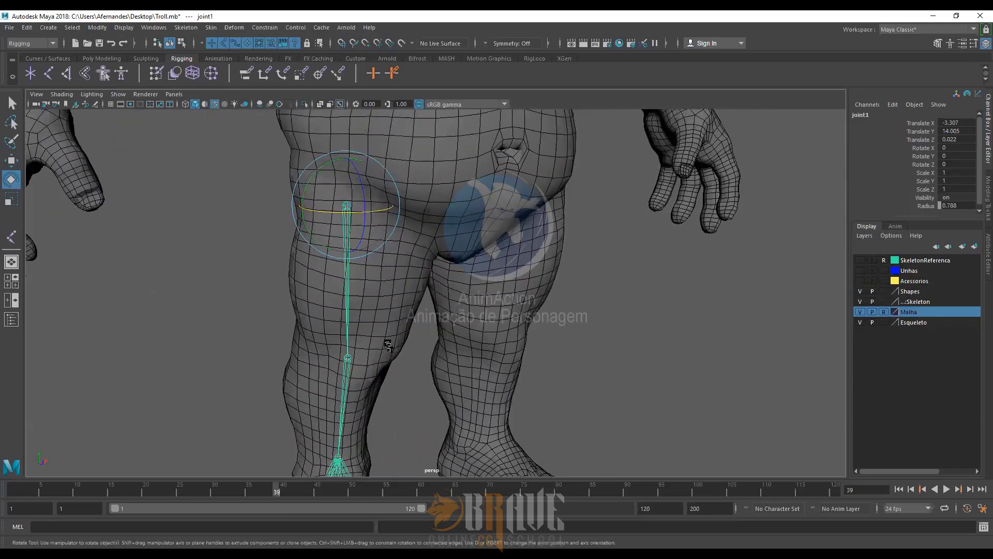
Step: Select the ankle joint with the Select tool active and save the scene
key("q")
left_click_drag(393, 291, 354, 255, "alt")
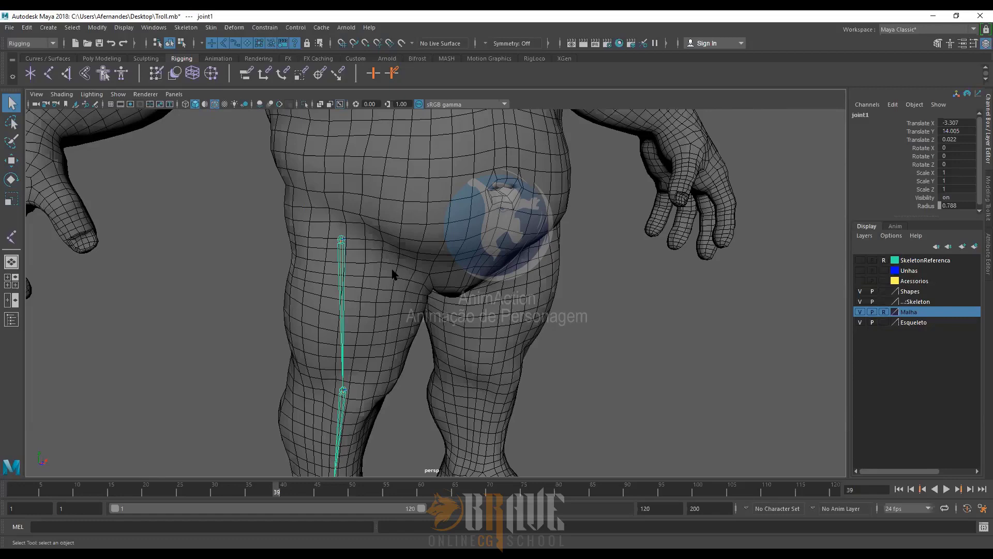
middle_click_drag(391, 309, 395, 175, "alt")
right_click_drag(364, 263, 377, 357, "alt")
middle_click_drag(377, 356, 419, 277, "alt")
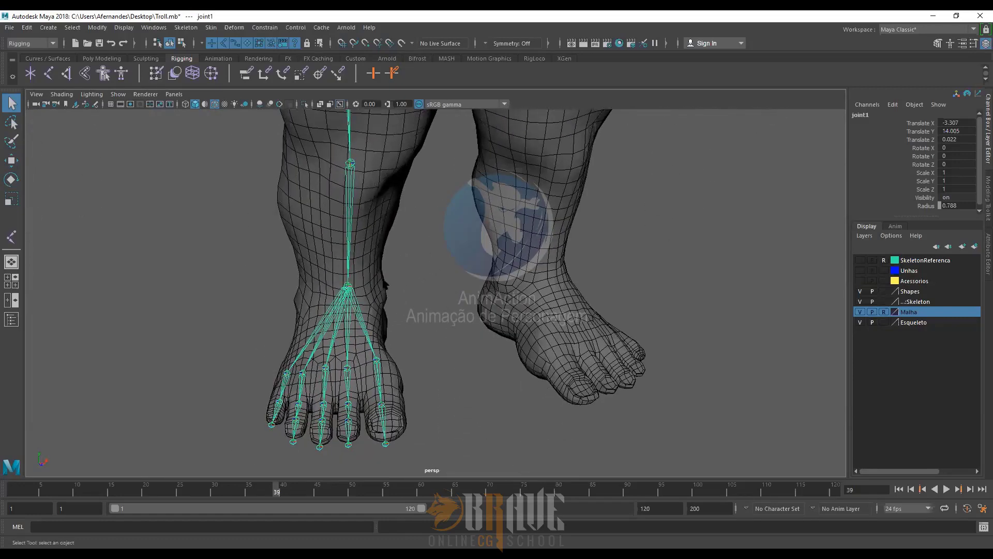
left_click(348, 286)
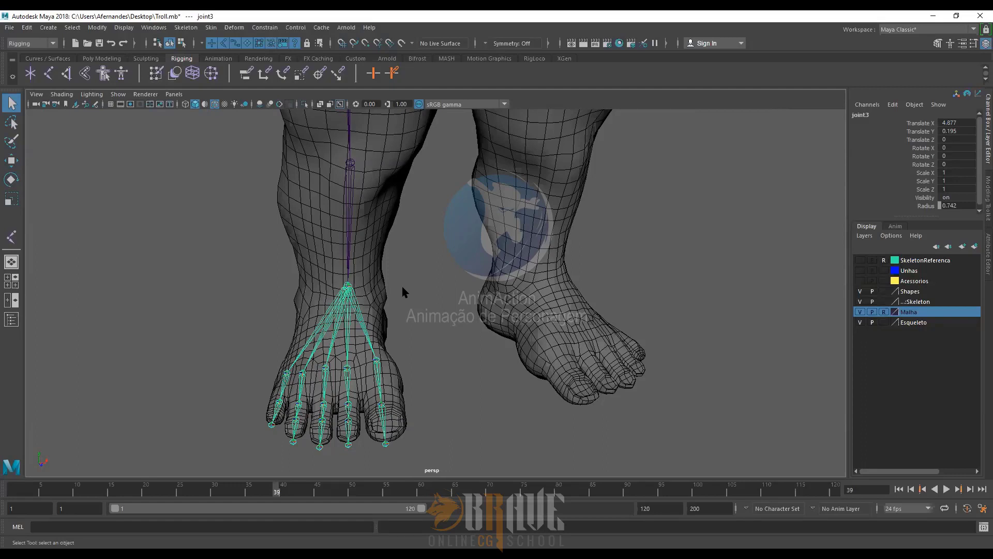
key("ctrl+s")
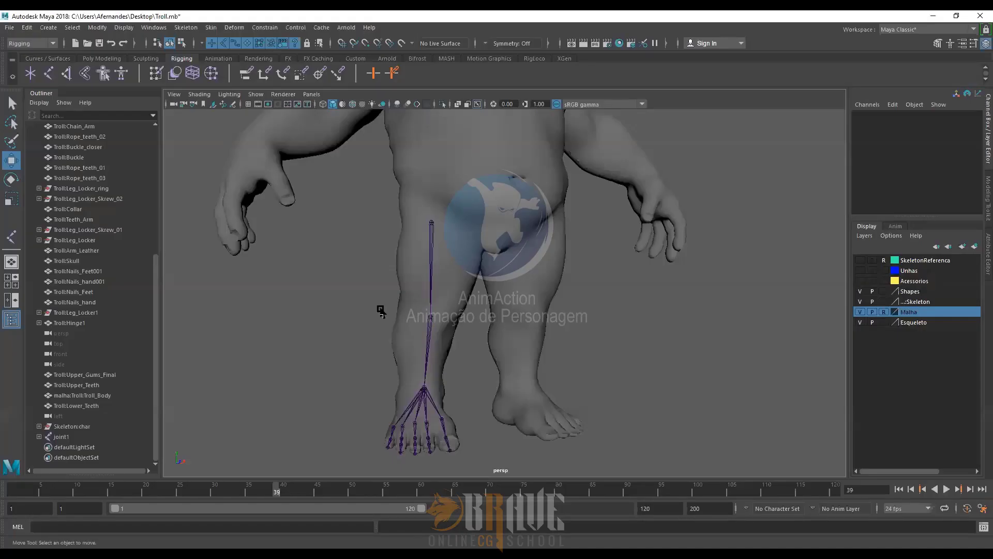
Step: Select the ankle joint again and examine the foot and toe joint chains inside the shaded mesh
left_click_drag(414, 406, 472, 407, "alt")
right_click_drag(472, 407, 494, 406, "alt")
middle_click_drag(494, 405, 486, 347, "alt")
right_click_drag(489, 400, 513, 410, "alt")
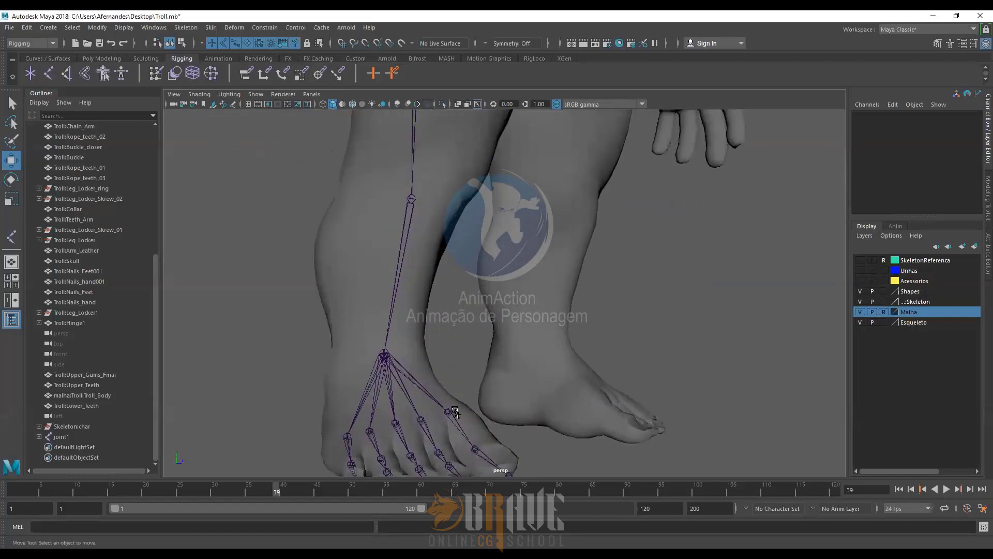
left_click(383, 358)
middle_click_drag(470, 397, 477, 370, "alt")
right_click_drag(478, 371, 458, 362, "alt")
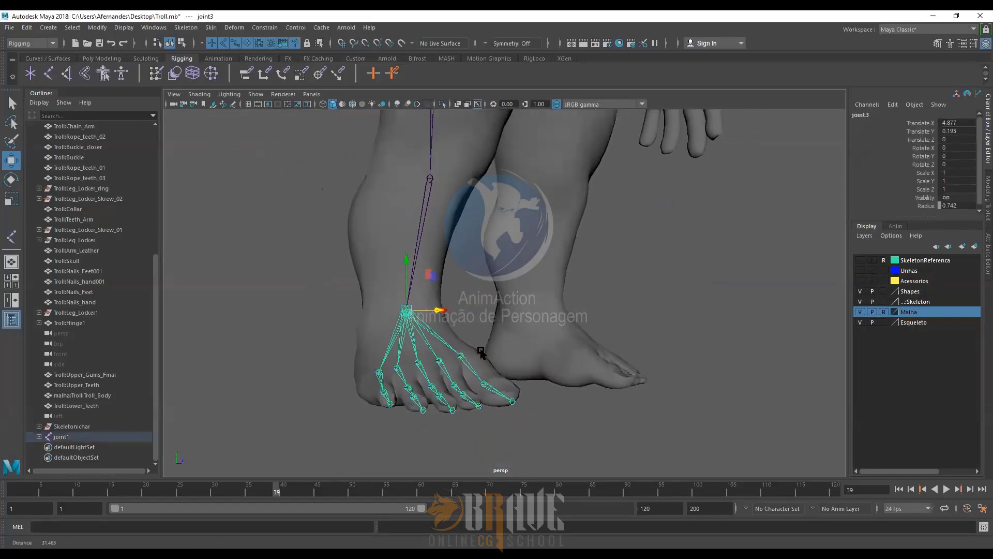
middle_click_drag(479, 353, 501, 385, "alt")
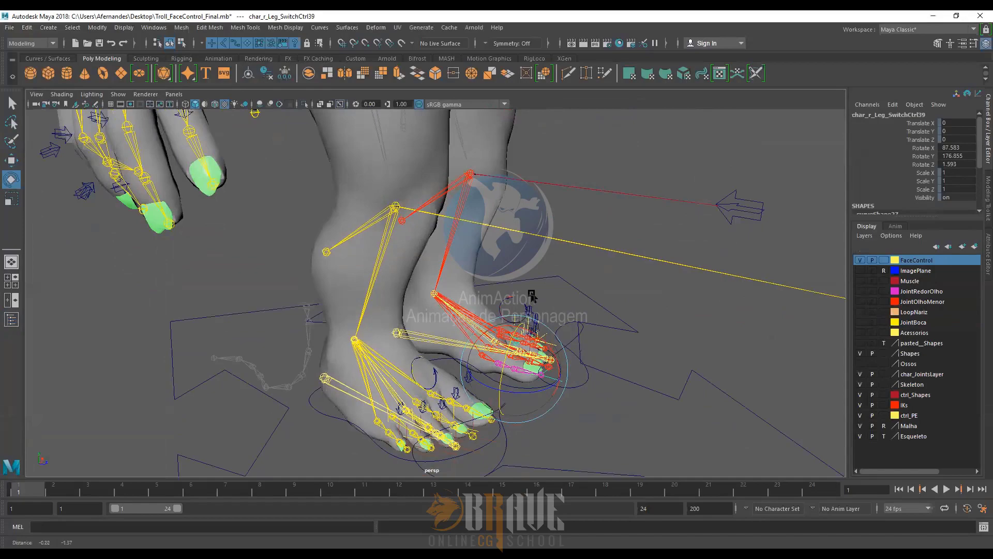
Step: View the feet closely in the finished Troll_FaceControl_Final rig and hide the FaceControl display layer
left_click_drag(510, 278, 621, 338, "alt")
middle_click_drag(621, 339, 590, 324, "alt")
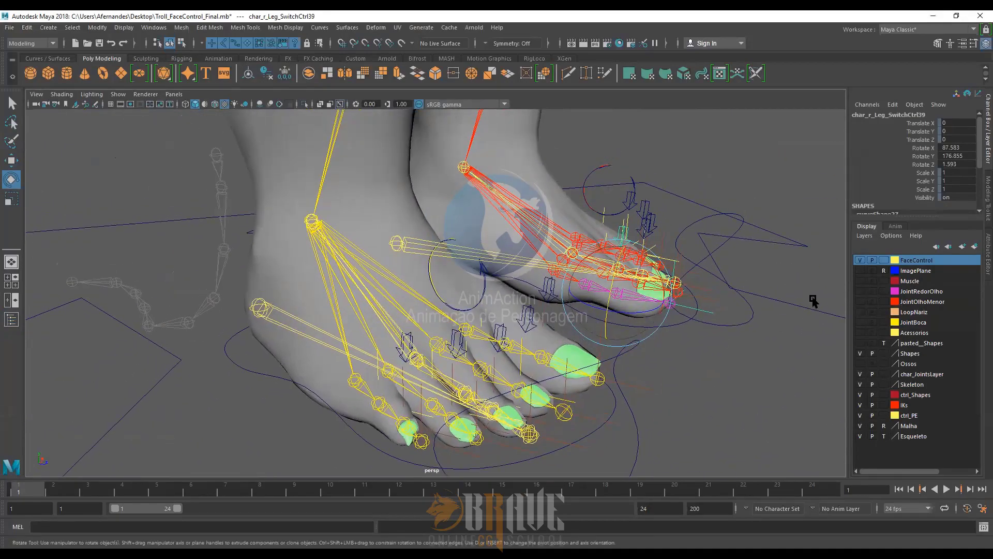
left_click(860, 260)
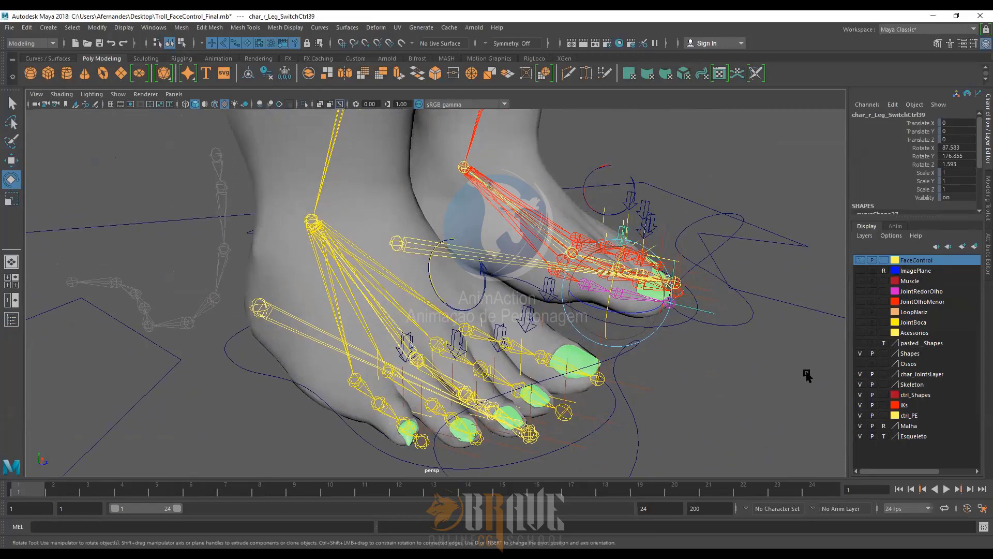
Step: Hide the Skeleton, char_JointsLayer, ctrl_Shapes, IKs, Malha and Esqueleto layers, keeping ctrl_PE and Shapes visible
left_click(860, 385)
left_click(861, 374)
left_click(860, 395)
left_click(860, 405)
left_click(860, 415)
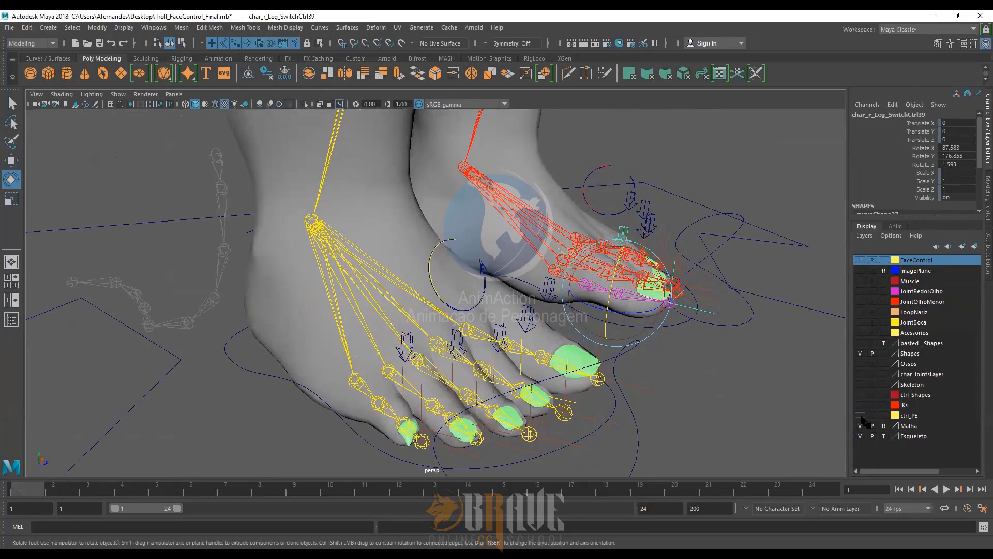
left_click(860, 426)
left_click(860, 436)
left_click(860, 415)
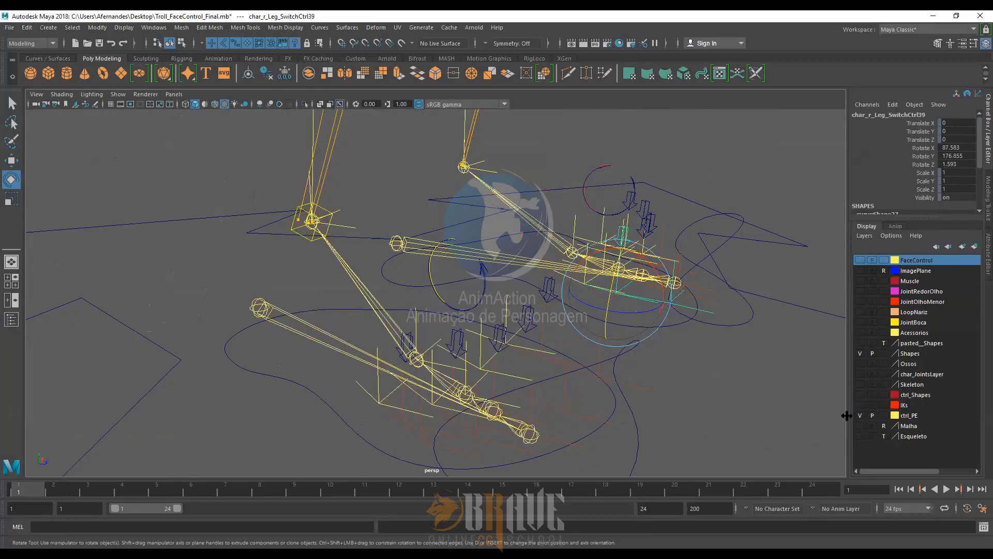
Step: Select the heel joint ctrl_Pe_Dir and examine the reverse-foot joint chain from heel to toe and up to the ankle
left_click_drag(433, 328, 445, 349, "alt")
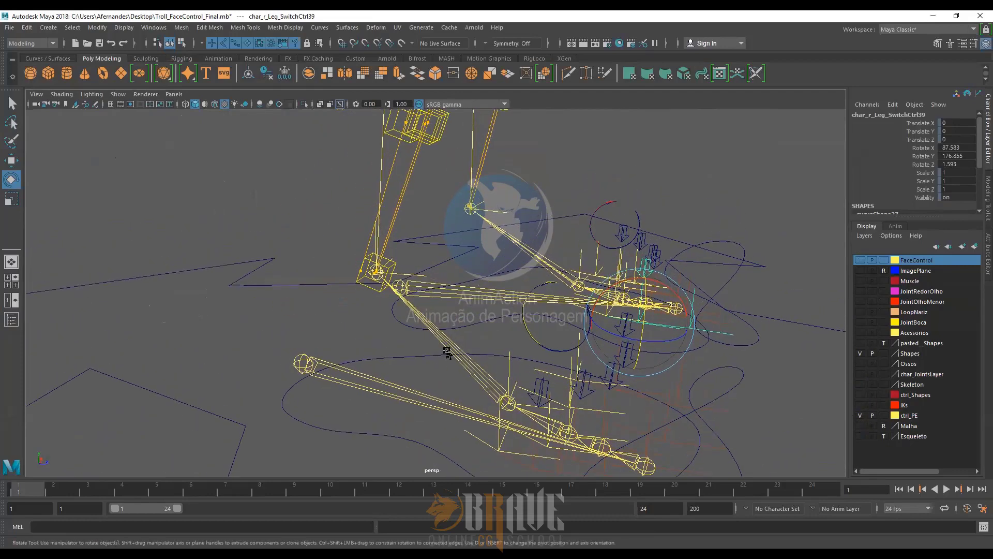
left_click(307, 361)
left_click_drag(362, 346, 375, 342, "alt")
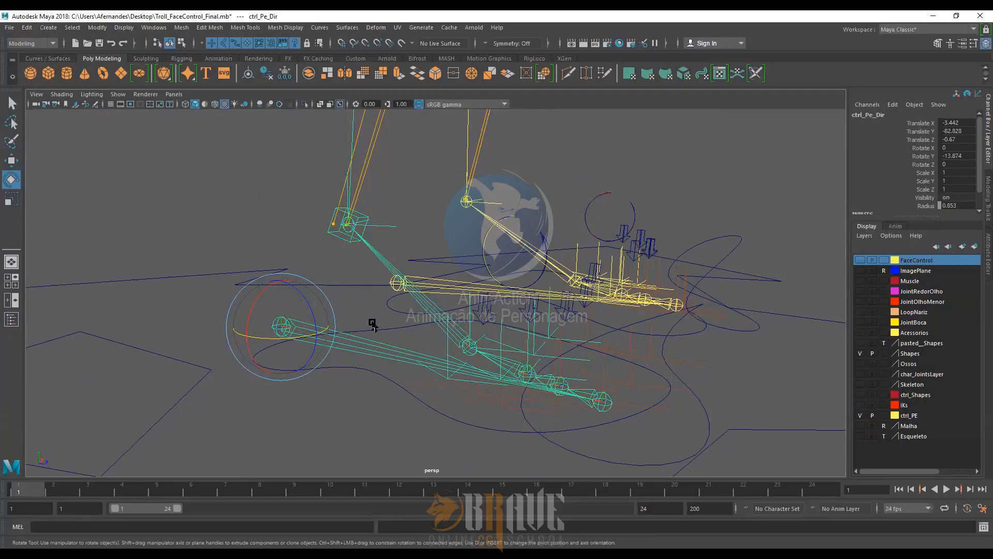
mouse_move(373, 325)
left_mouse_down("alt")
mouse_move(381, 326)
mouse_move(365, 326)
left_mouse_up("alt")
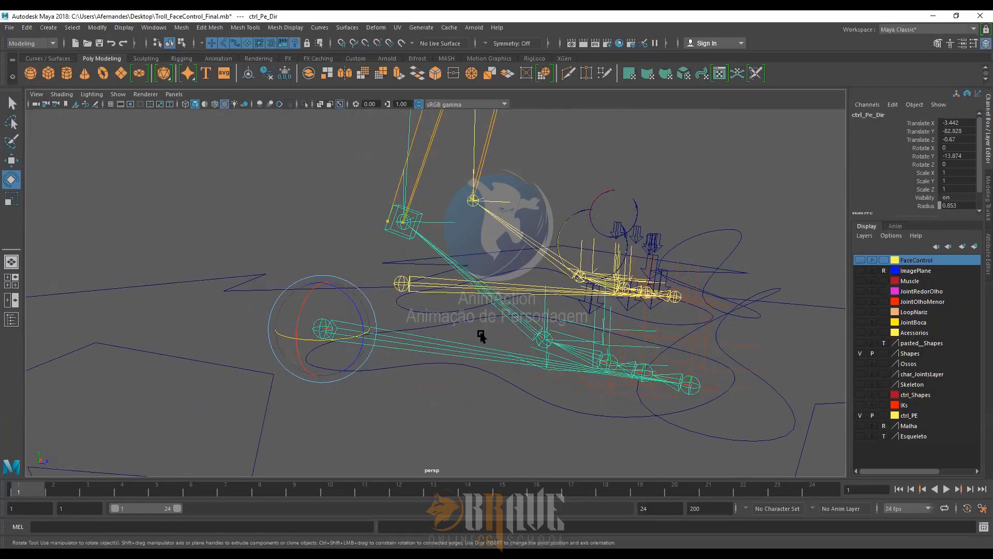
left_click_drag(400, 311, 359, 276, "alt")
Step: Try to select the ankle end of the reverse-foot chain beside the calf muscle control
left_click(357, 264)
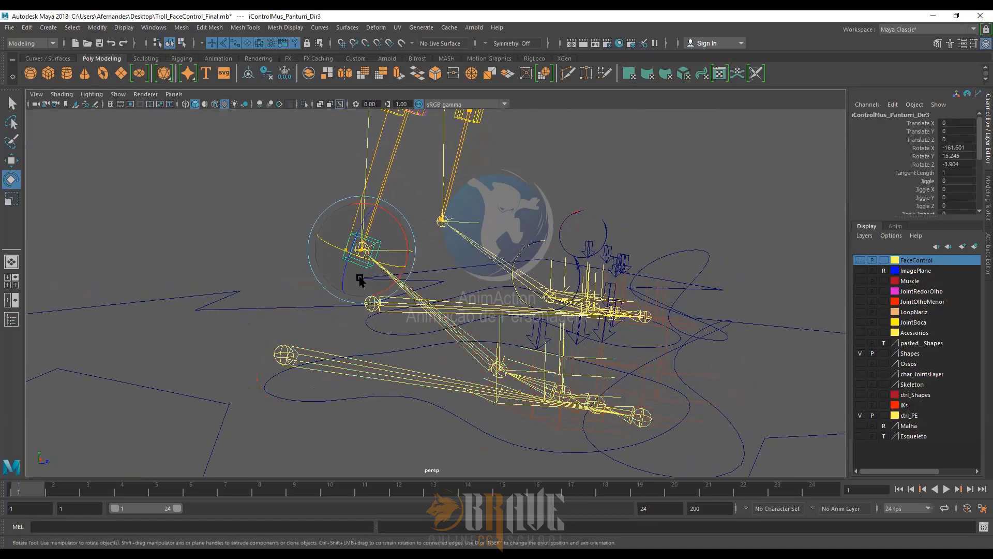
key("h")
left_click(291, 280)
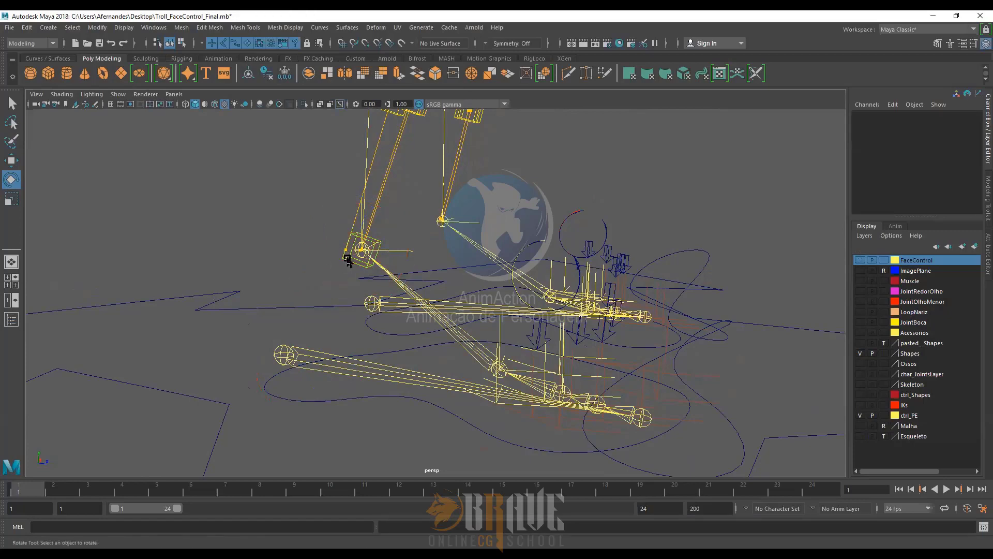
left_click(345, 260)
key("h")
left_click(355, 331)
left_click_drag(355, 331, 328, 336, "alt")
Step: Test the foot's heel pivot by rotating the ctrl_Pe_Esq_Shape1 control, and undo the rotation
left_click(277, 350)
key("ctrl+z")
left_click(367, 394)
key("ctrl+z")
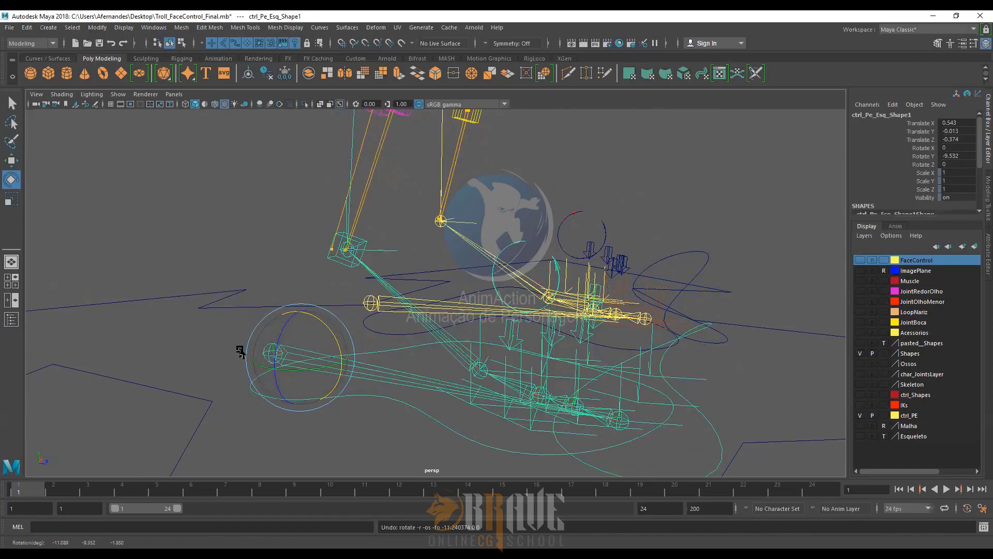
left_click_drag(239, 351, 309, 332, "alt")
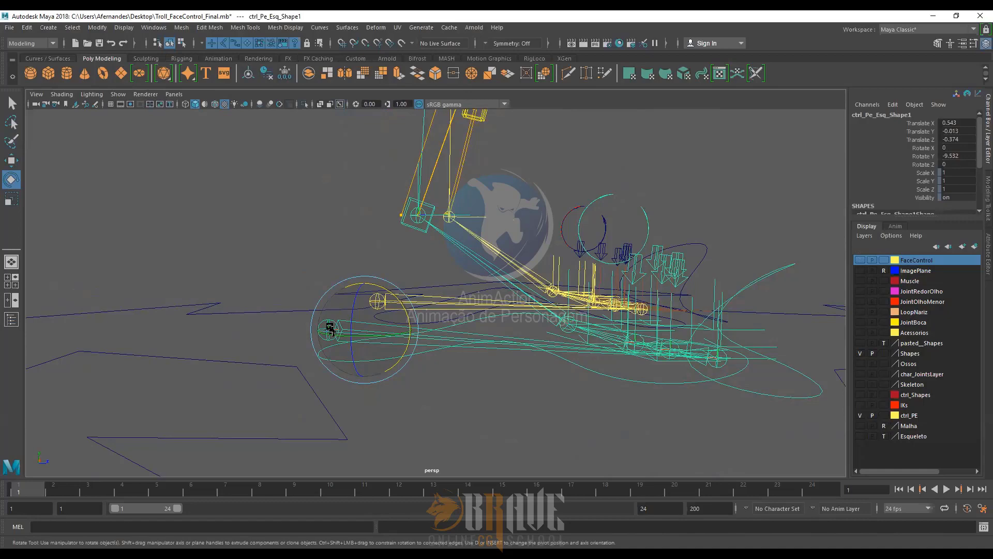
Step: Rotate the circular control curve1 to test lifting the heel and ankle on the foot joints, and undo it
left_click_drag(443, 275, 500, 292, "alt")
left_click(381, 243)
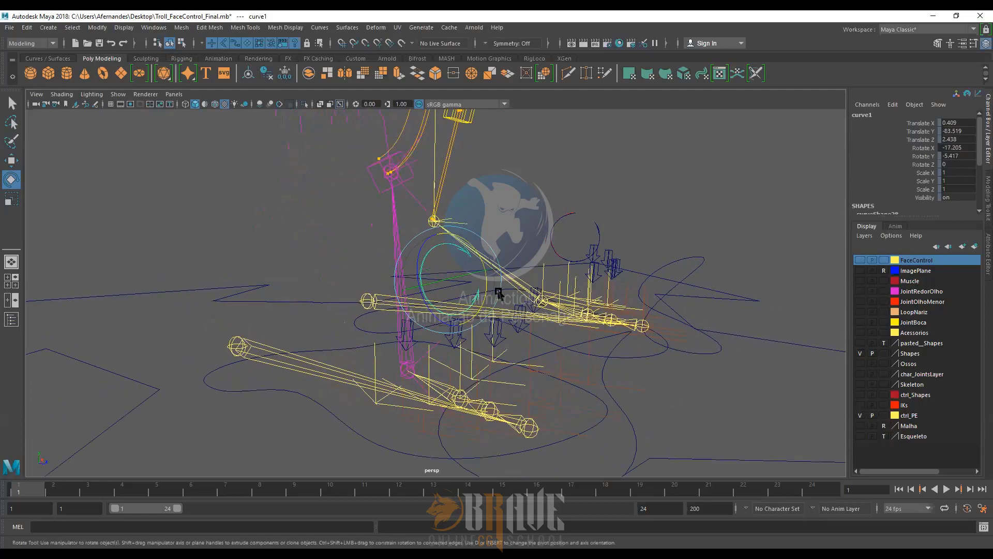
right_click_drag(500, 292, 460, 196, "alt")
middle_click_drag(459, 196, 448, 243, "alt")
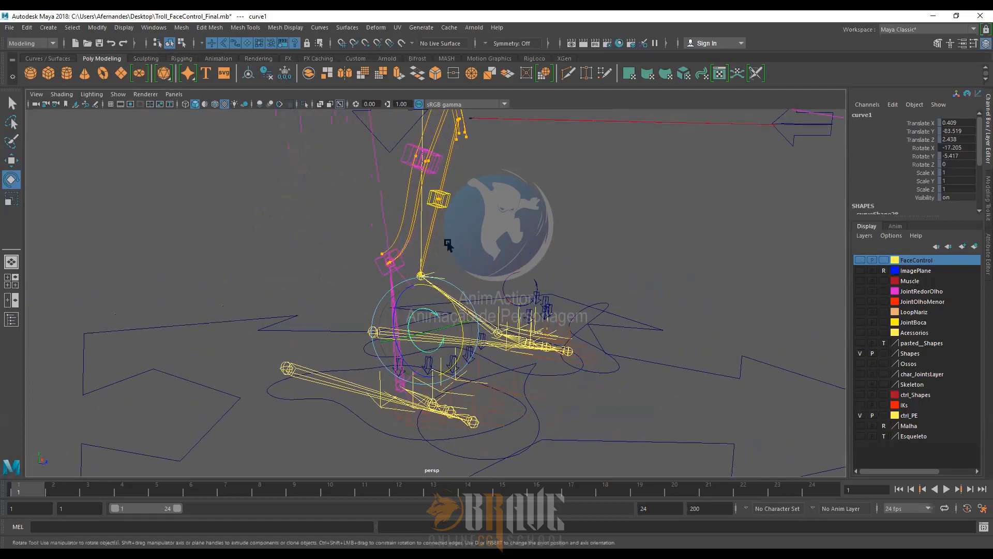
key("ctrl+z")
Step: Show the Malha mesh layer, test the heel lift on the mesh with curve1, and undo the rotation
left_click(863, 425)
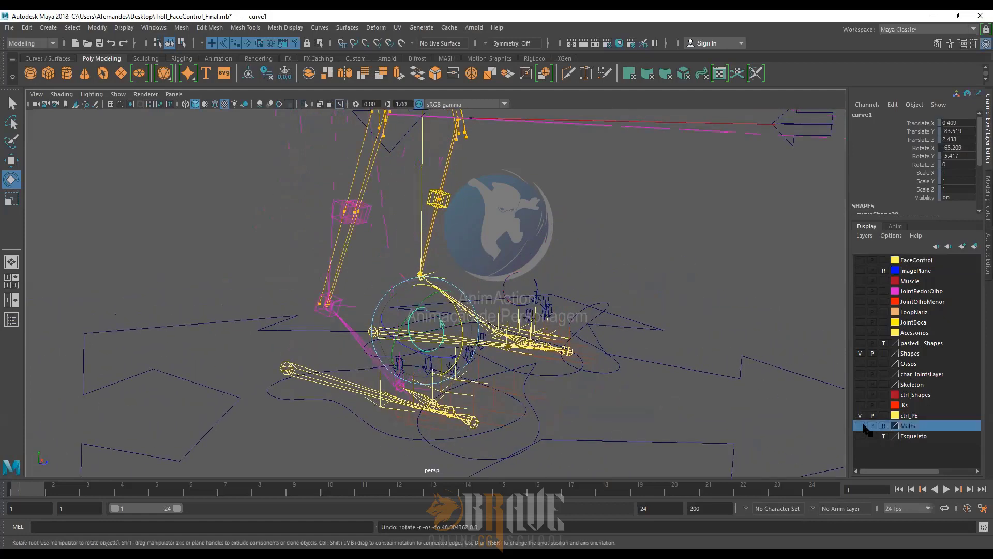
left_click(860, 425)
left_click_drag(460, 314, 554, 329)
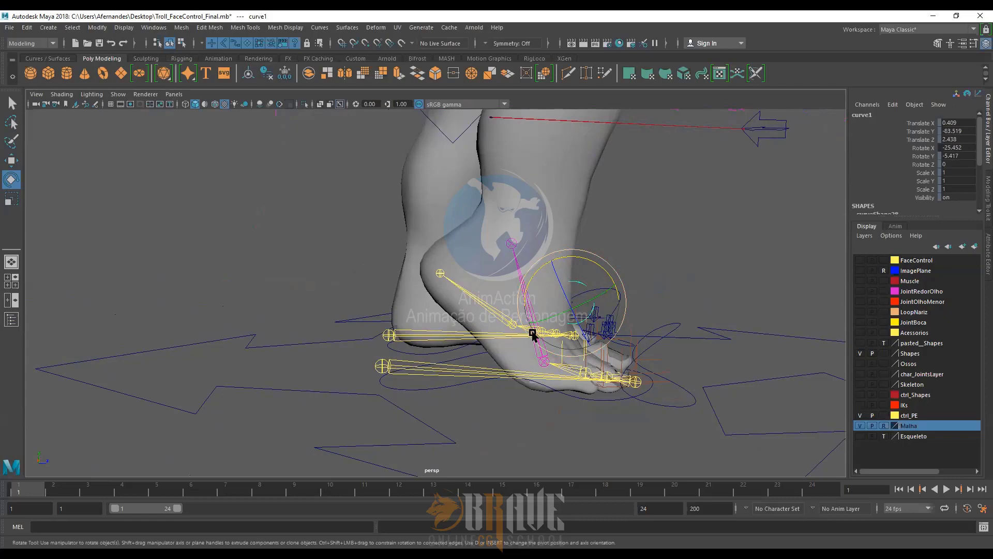
middle_click_drag(466, 259, 416, 226, "alt")
right_click_drag(442, 259, 467, 295, "alt")
middle_click_drag(475, 212, 467, 216)
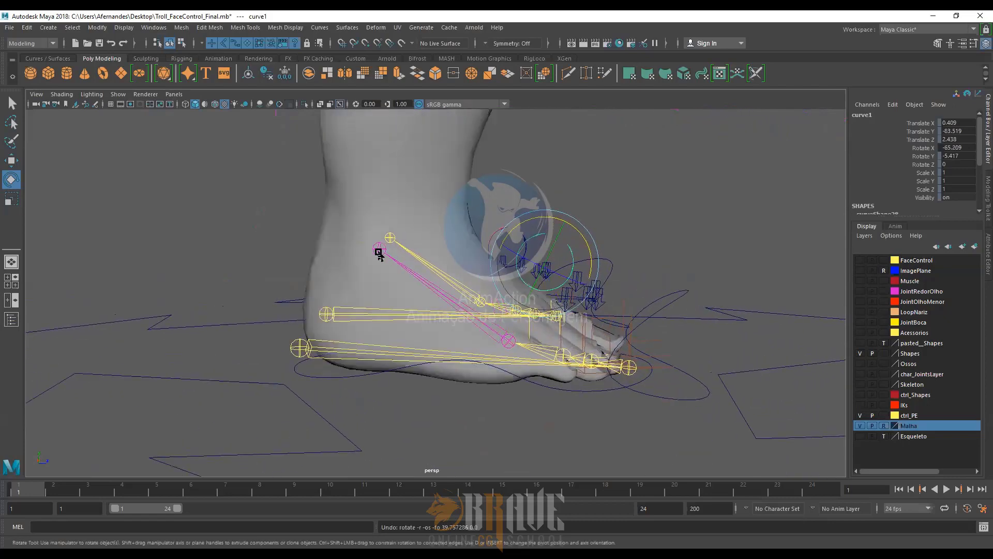
Step: Select the heel joint ctrl_Pe_Dir and examine how the reverse-foot chain sits inside the foot mesh
left_click(292, 349)
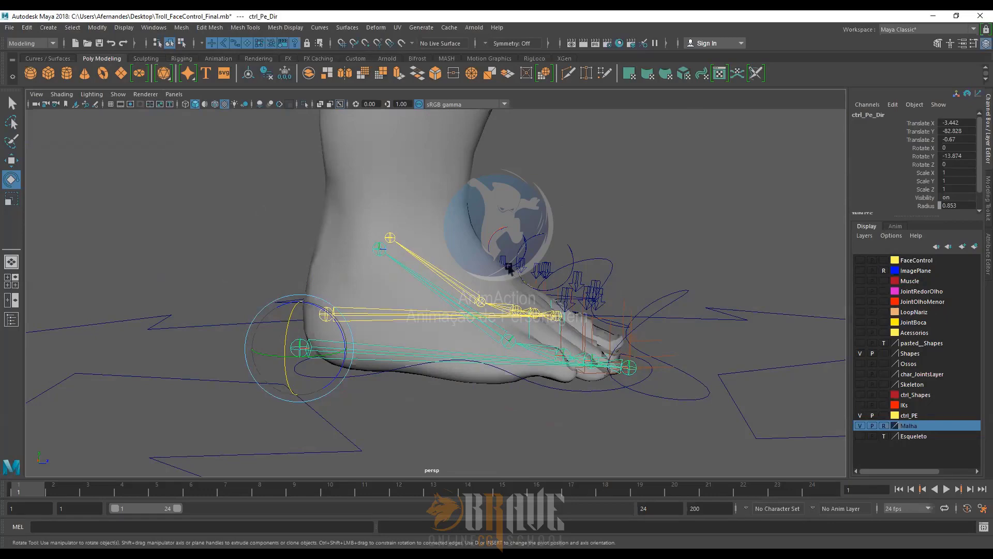
left_click_drag(556, 298, 513, 314, "alt")
right_click_drag(513, 314, 611, 337, "alt")
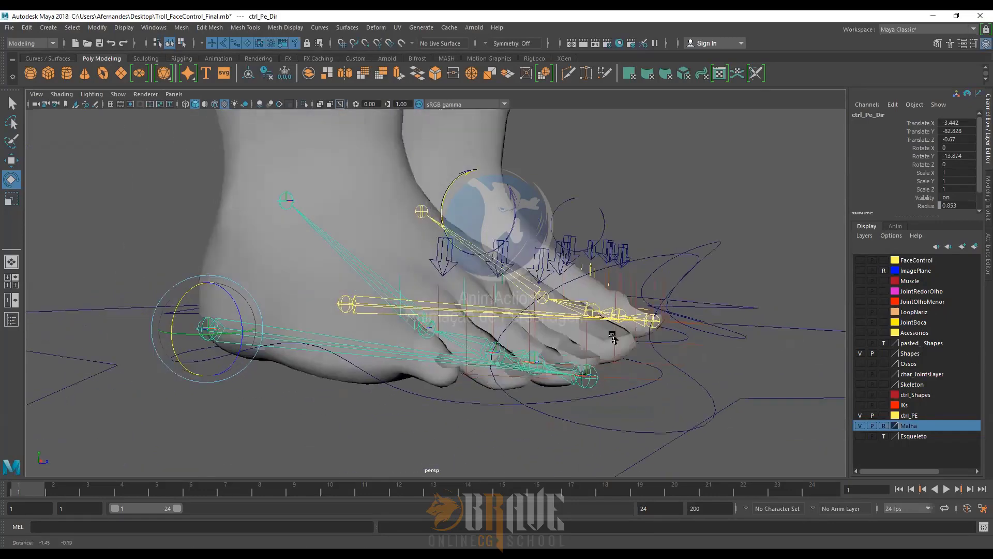
middle_click_drag(612, 336, 660, 344, "alt")
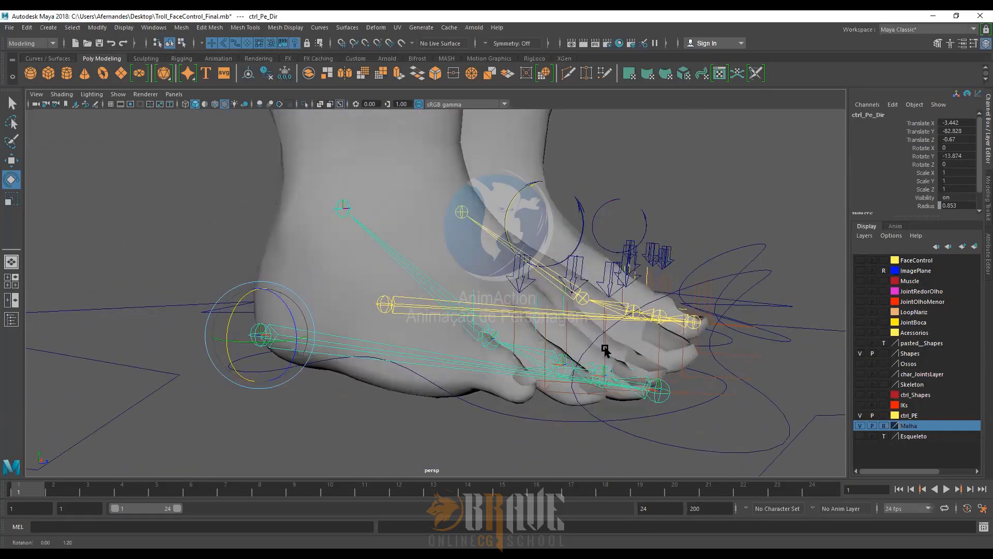
Step: Show the Skeleton layer and switch the X-ray joints display off and back on while looking for the toe joints
left_click(860, 384)
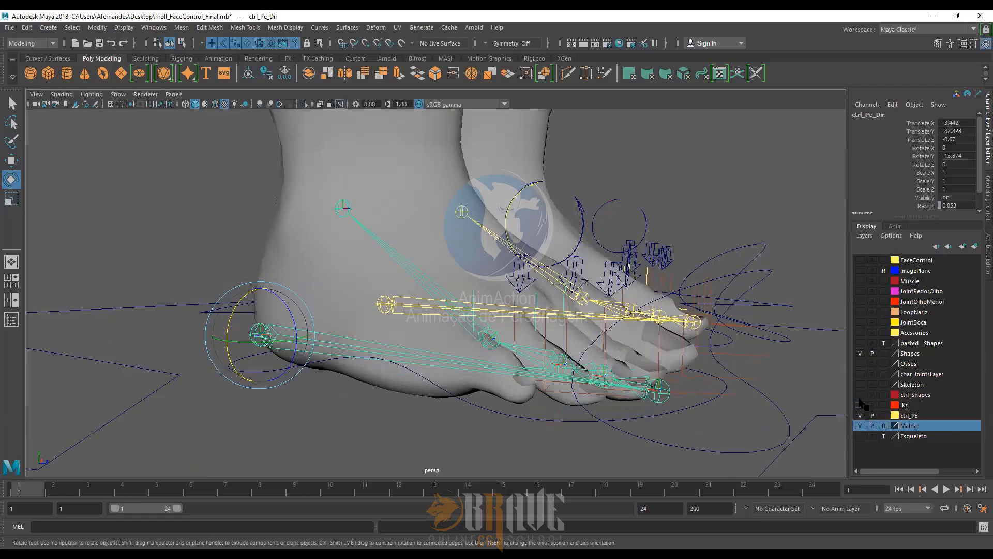
left_click(861, 363)
left_click(860, 363)
left_click(118, 94)
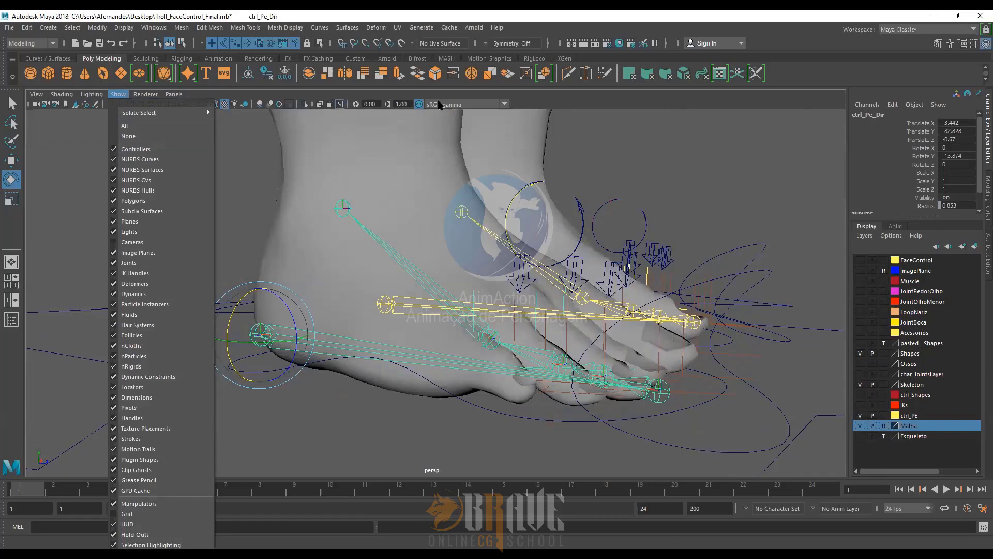
left_click(612, 92)
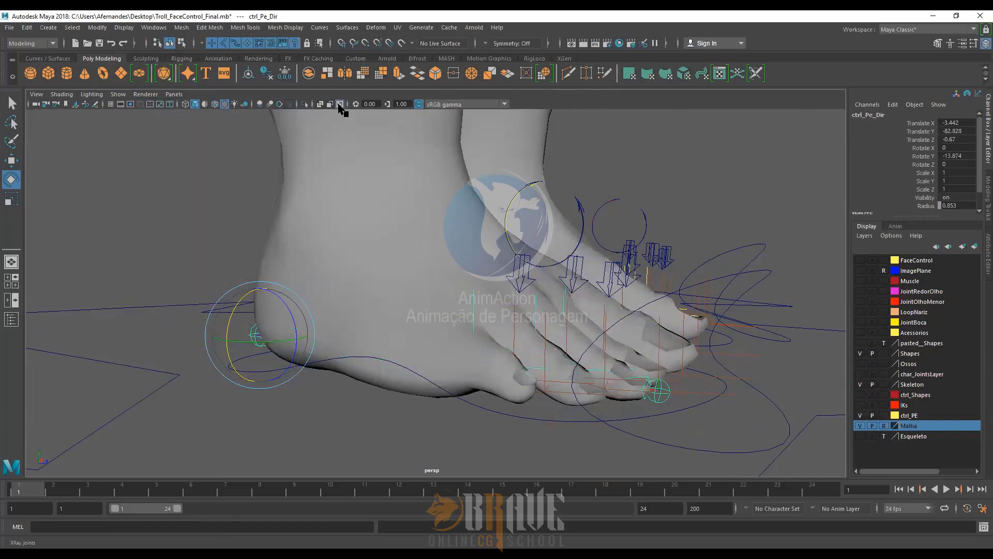
Step: Show the ctrl_Shapes, char_JointsLayer, pasted__Shapes, IKs and Esqueleto layers, leaving Ossos hidden
left_click(859, 395)
left_click(859, 374)
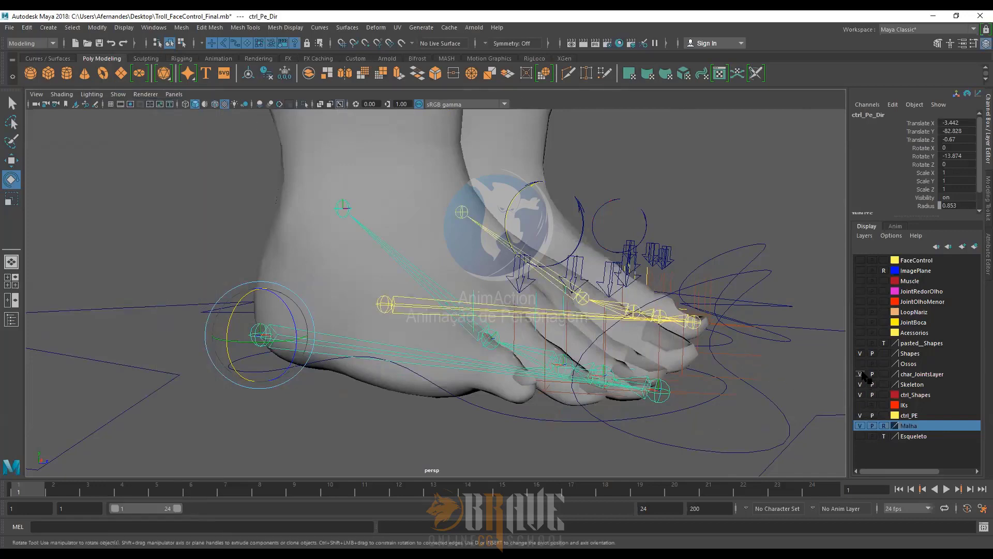
left_click(858, 362)
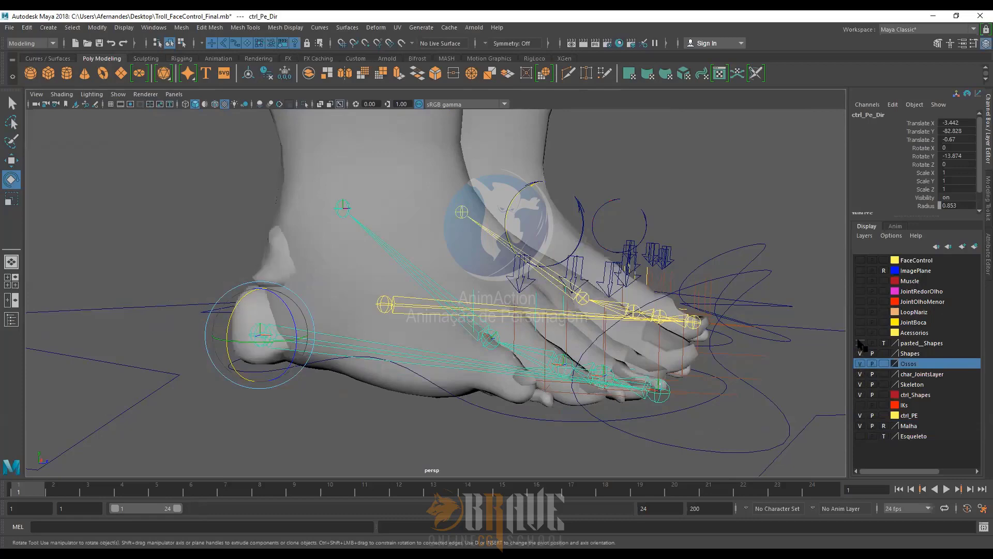
left_click(860, 343)
left_click(860, 404)
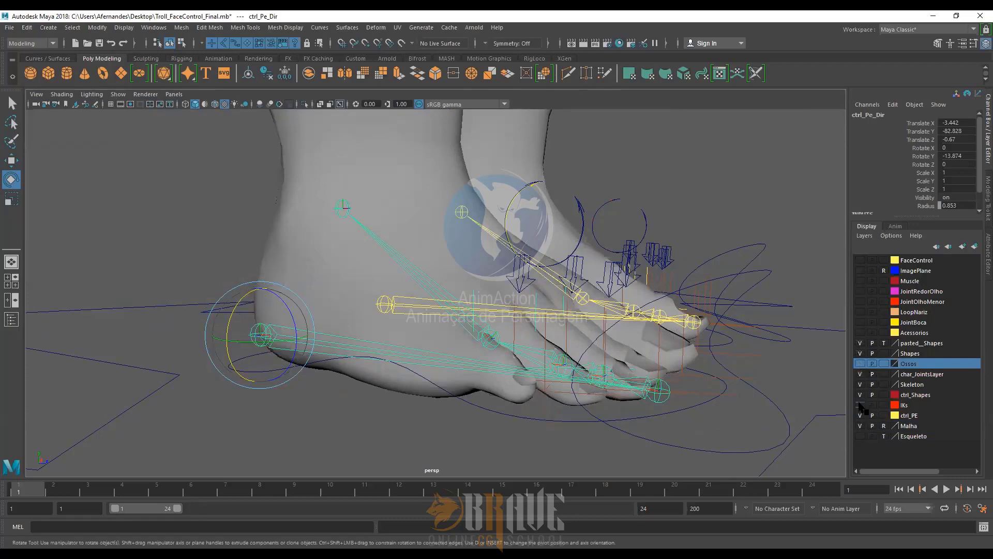
left_click(859, 436)
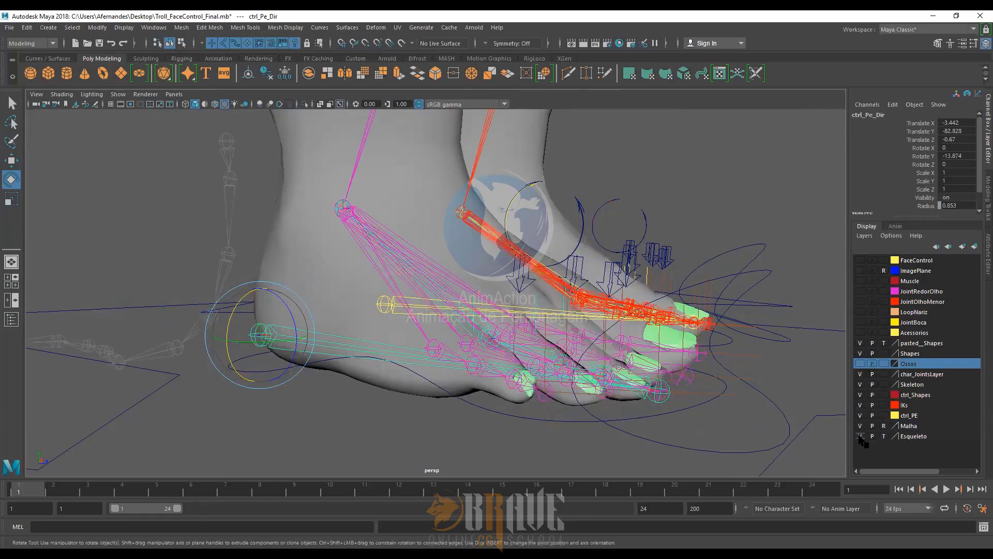
Step: Hide the char_JointsLayer, Skeleton, ctrl_Shapes, IKs, Shapes and pasted__Shapes layers so ctrl_PE, Malha and Esqueleto stay visible
left_click(859, 385)
left_click(859, 395)
left_click(859, 405)
left_click(859, 353)
left_click(860, 343)
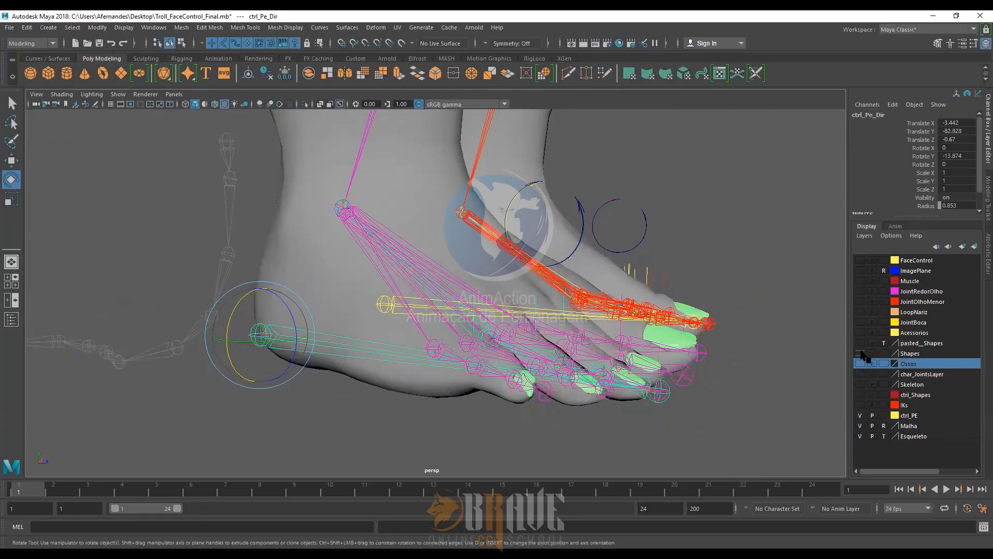
Step: Toggle the ctrl_PE layer to compare the control joints with the toe joint chains, leaving the layer hidden
scroll(615, 344, "up", 5)
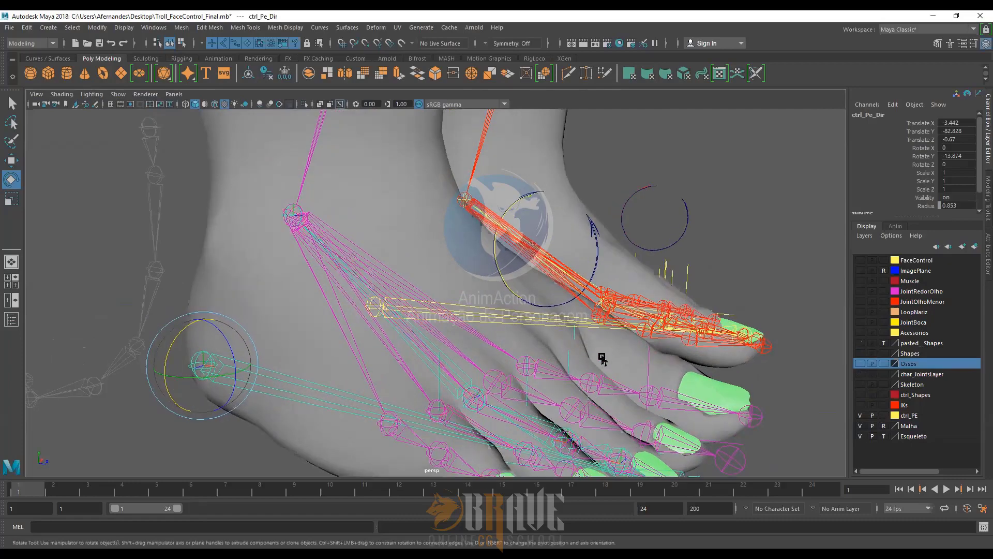
left_click_drag(322, 331, 277, 299, "alt")
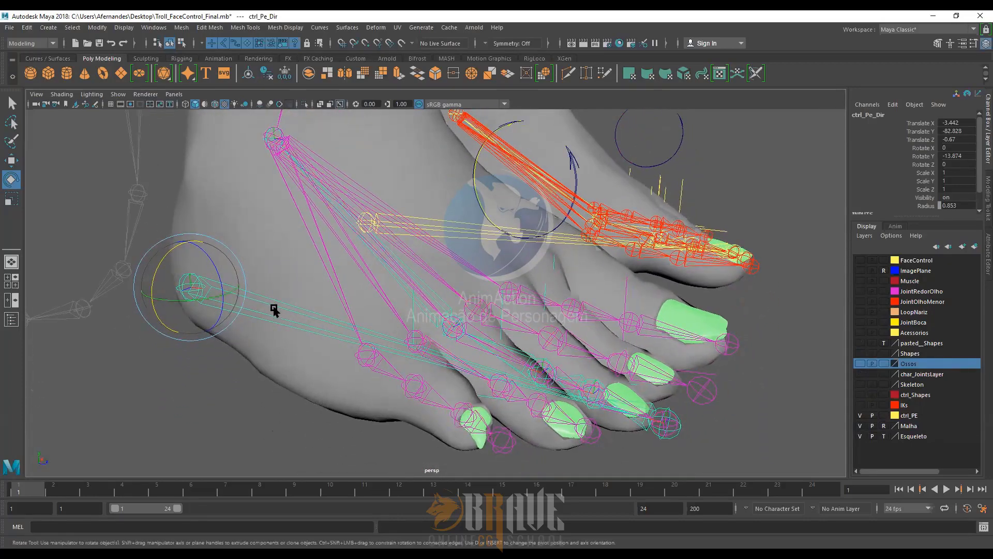
left_click(860, 416)
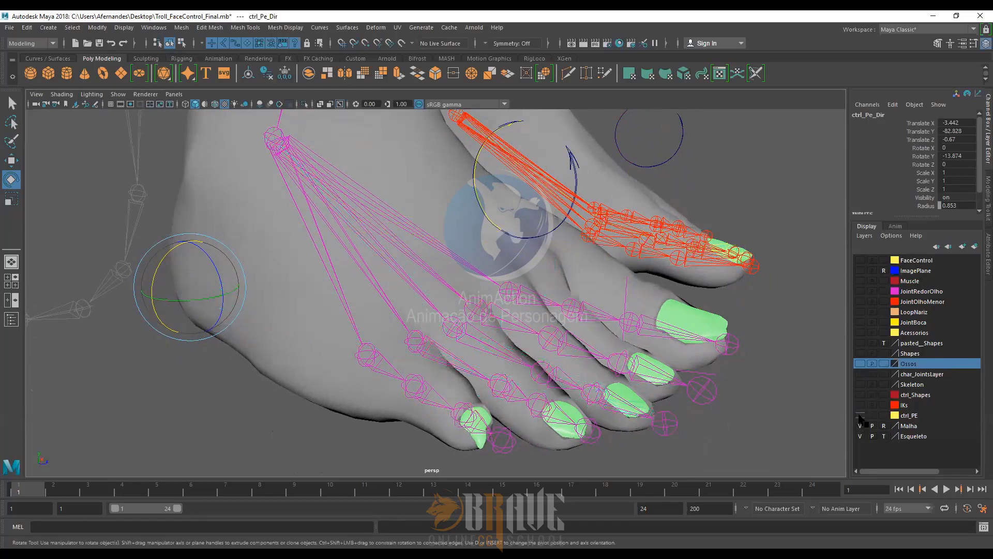
left_click(860, 415)
left_click(859, 415)
left_click(859, 416)
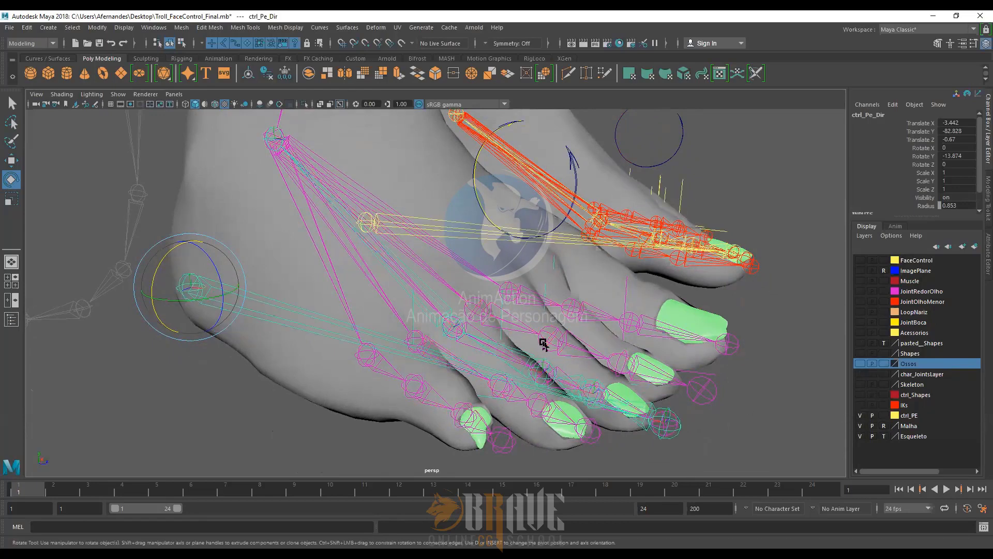
left_click_drag(361, 293, 309, 379, "alt")
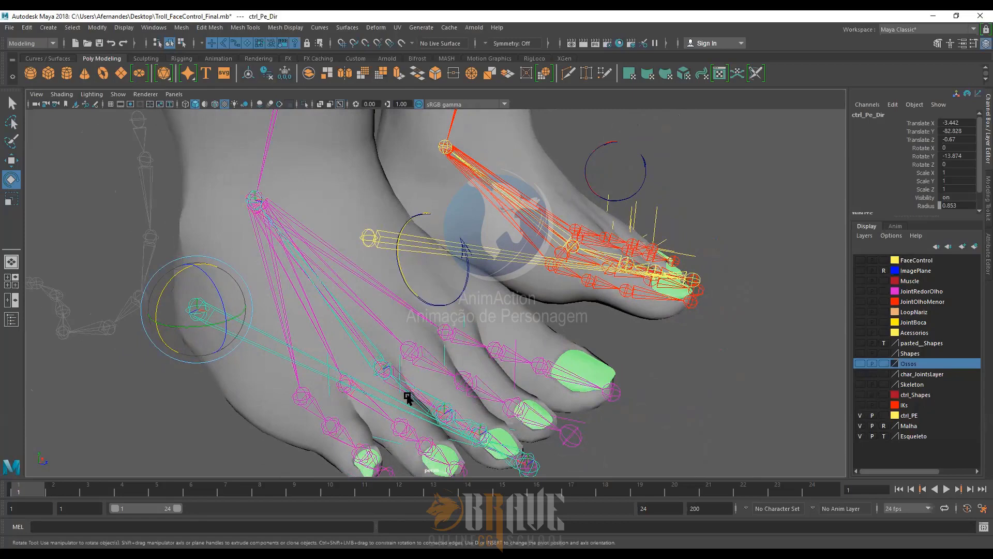
left_click(859, 416)
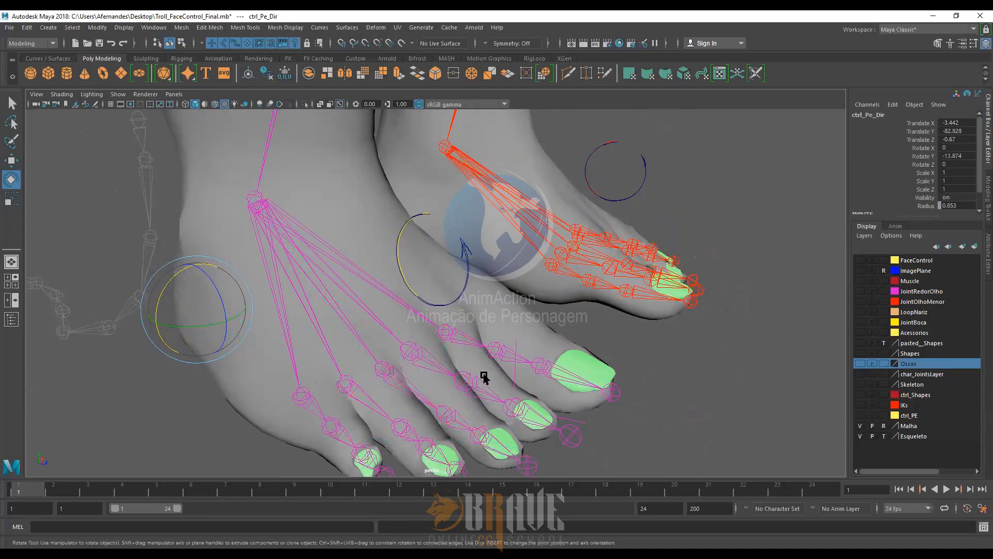
Step: Select the ankle joint Pe_Dir and examine its rotation axes and the toe chains from several angles
left_click_drag(432, 301, 406, 305, "alt")
left_click(439, 280)
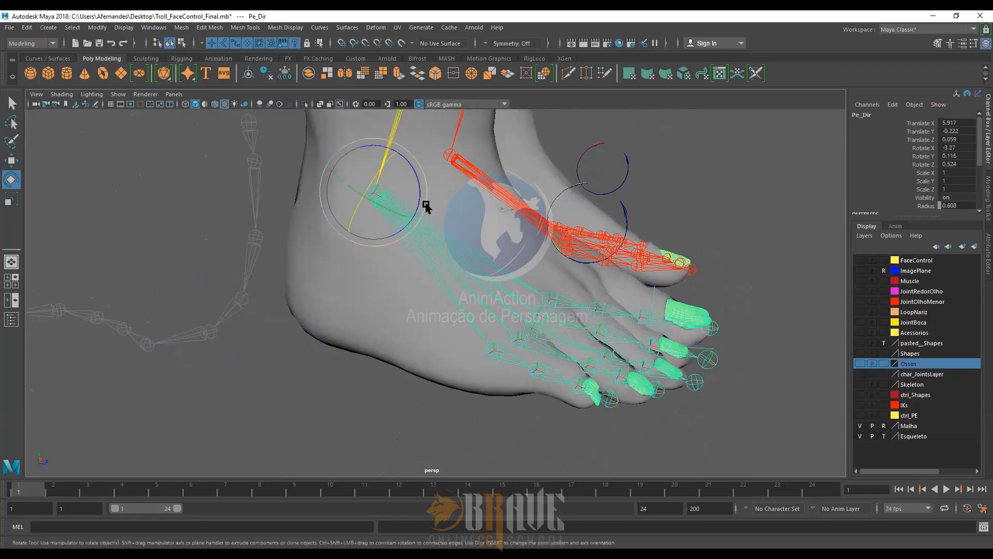
left_click_drag(412, 182, 409, 156)
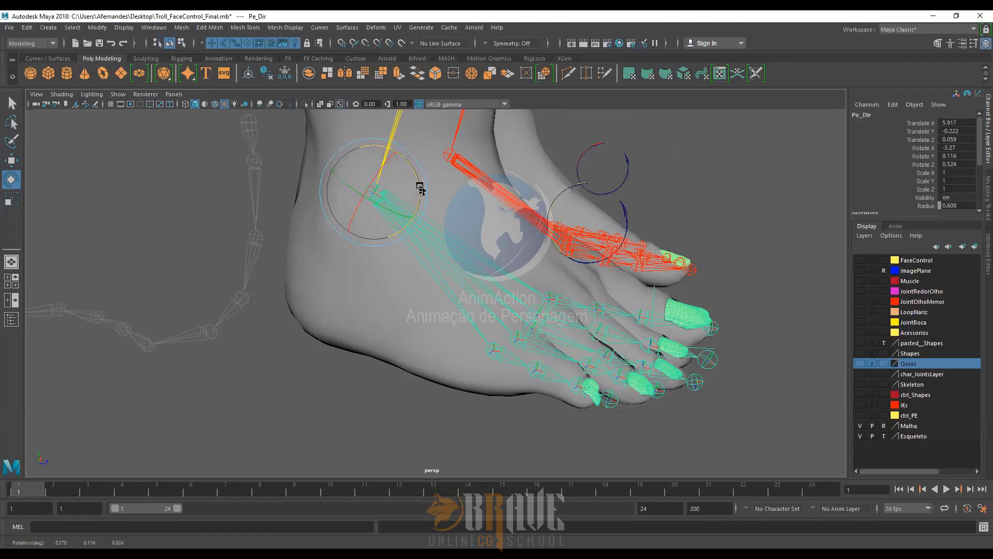
left_click_drag(416, 194, 365, 192, "alt")
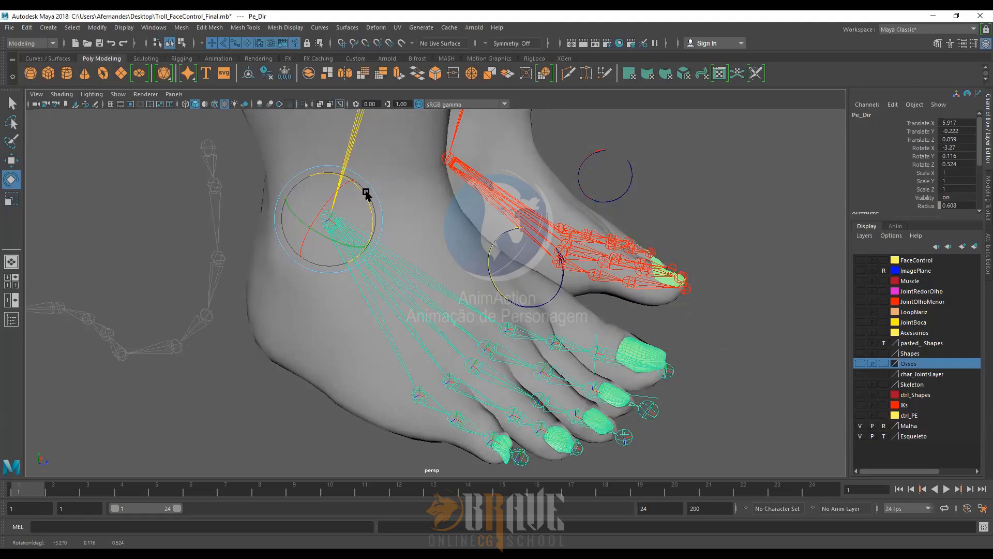
left_click_drag(310, 281, 322, 250, "alt")
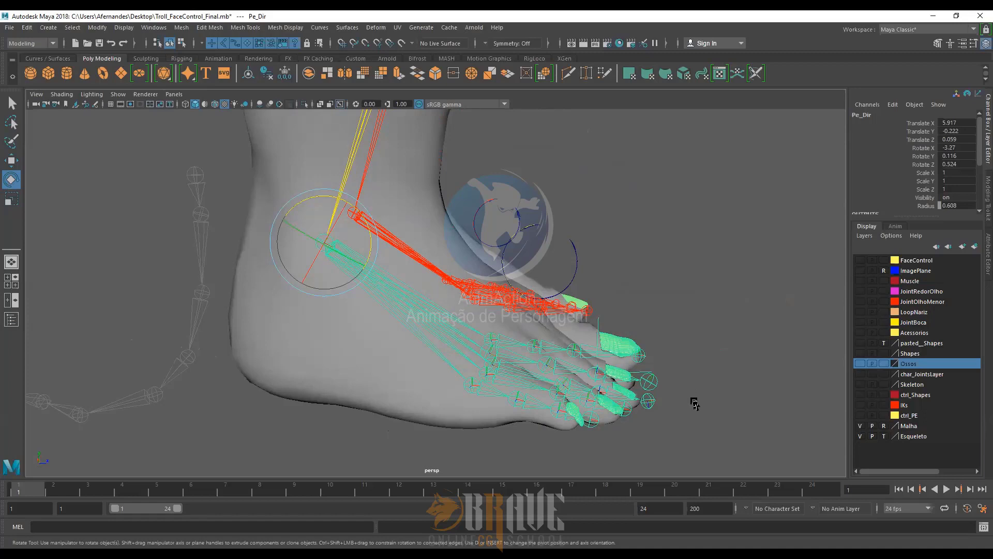
Step: Show the ctrl_PE layer and test the foot's response by rotating the heel control joint ctrl_Pe_Dir, undoing the rotation
left_click(860, 414)
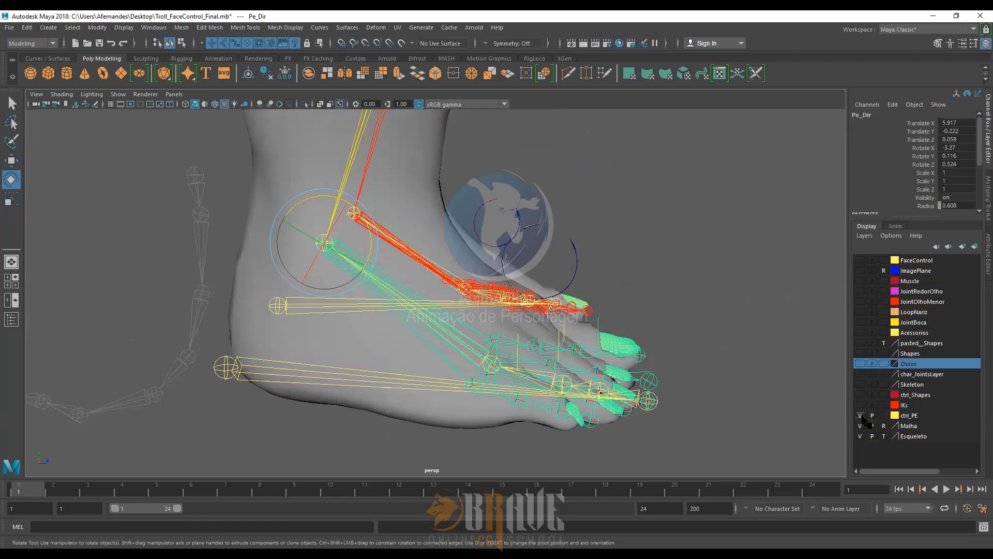
left_click_drag(502, 395, 456, 370, "alt")
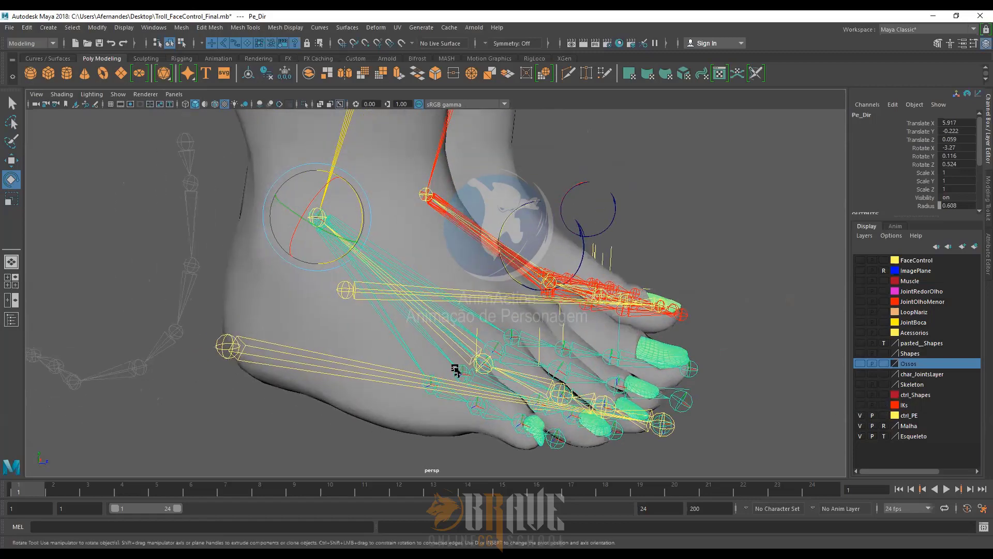
left_click(226, 346)
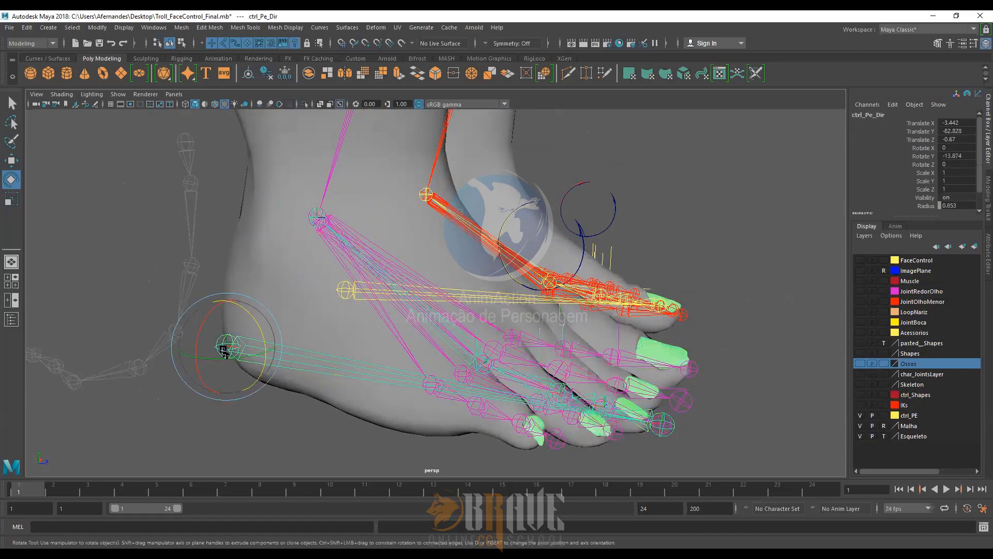
left_click_drag(257, 328, 255, 315)
key("ctrl+z")
key("ctrl+z")
key("ctrl+z")
key("ctrl+z")
key("ctrl+z")
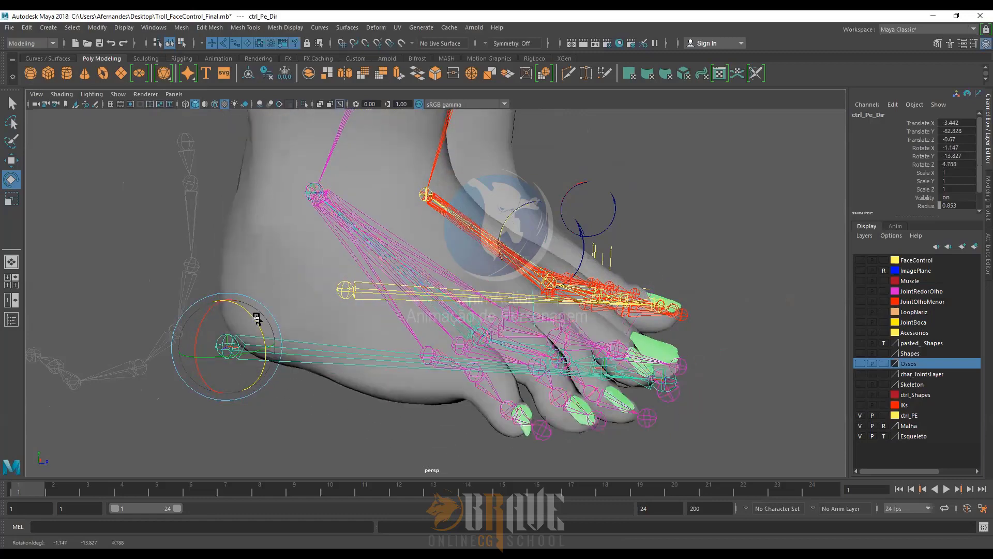
Step: Show the IKs, ctrl_Shapes and Shapes layers and test rotating the heel control curve ctrl_Pe_Esq_Shape1, undoing the rotation
left_click(860, 404)
left_click(860, 395)
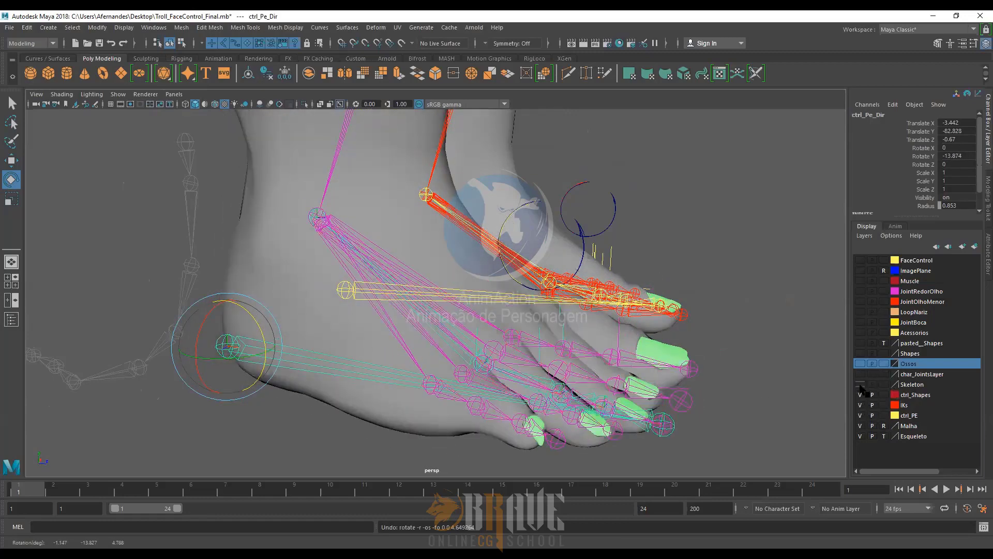
left_click(860, 353)
left_click(285, 402)
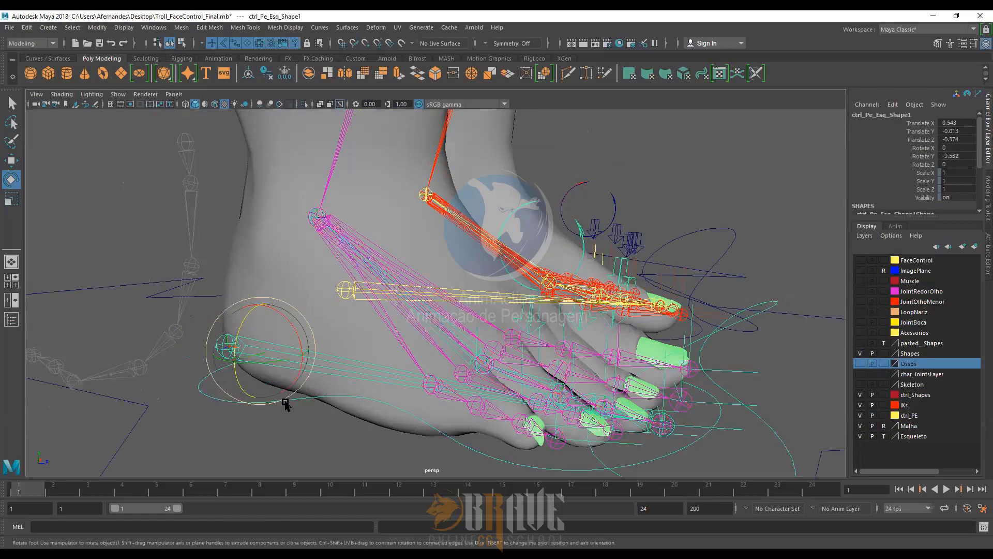
mouse_move(303, 345)
left_mouse_down()
mouse_move(295, 326)
mouse_move(302, 346)
mouse_move(295, 327)
mouse_move(303, 337)
mouse_move(295, 344)
mouse_move(301, 334)
left_mouse_up()
key("ctrl+z")
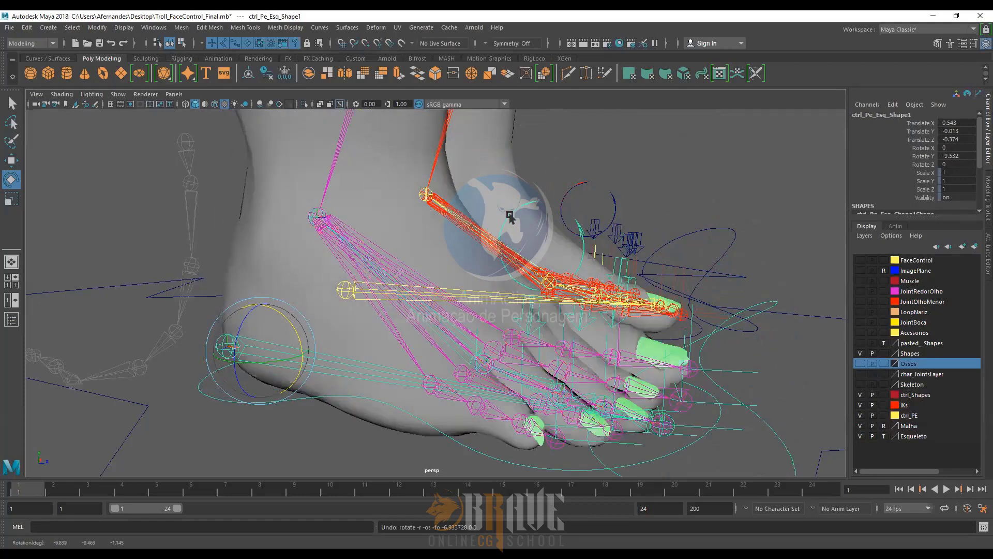
Step: Test lifting the heel by rotating the curve1 control about X, undo it, and hide the displayed rig layers
left_click(512, 212)
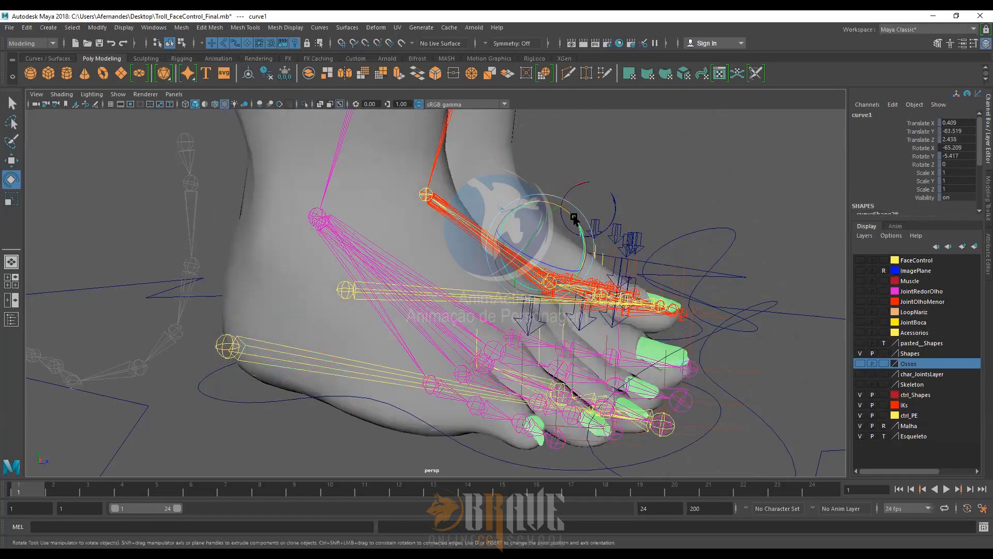
left_click_drag(574, 217, 428, 215)
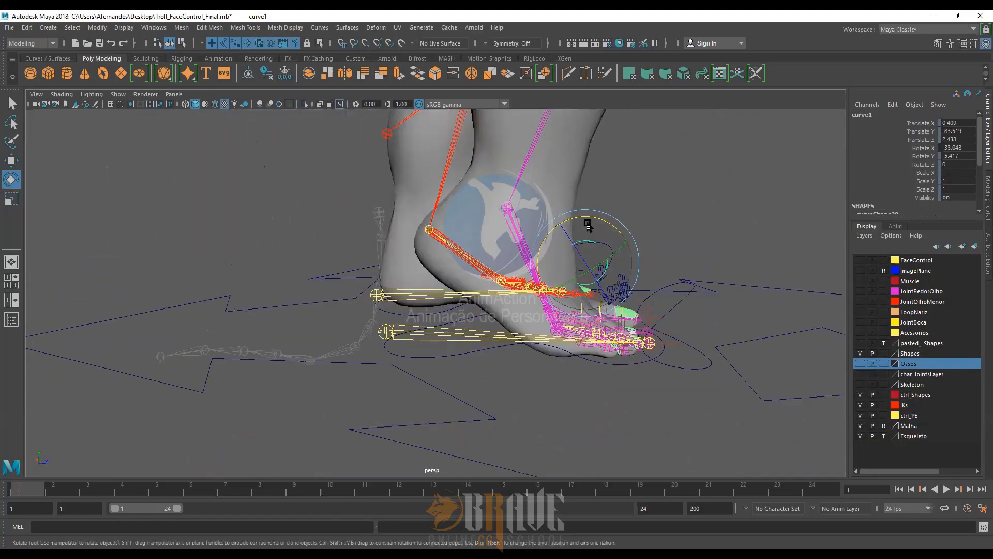
mouse_move(587, 219)
left_mouse_down()
mouse_move(622, 226)
mouse_move(603, 229)
left_mouse_up()
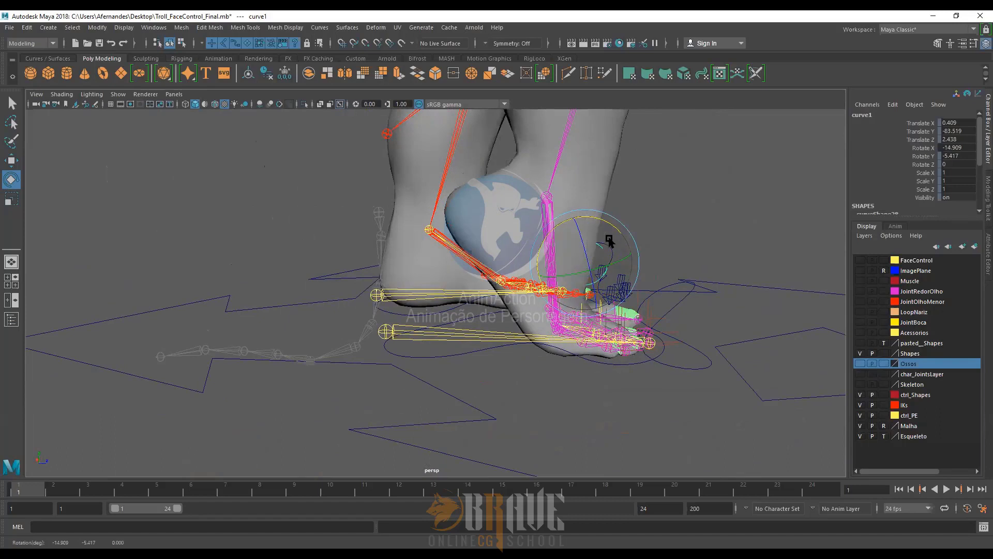
key("ctrl+z")
key("ctrl+z")
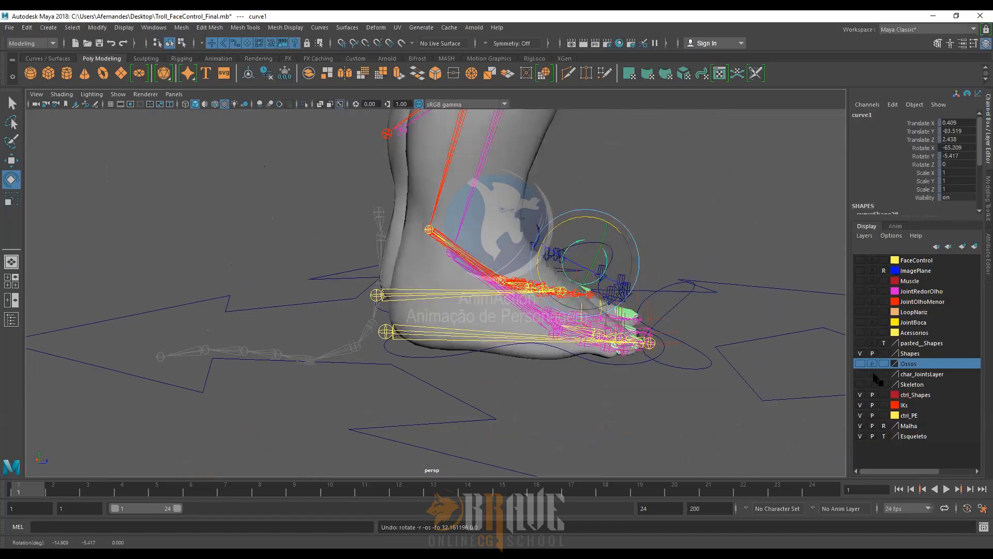
left_click(860, 353)
left_click_drag(860, 394, 860, 437)
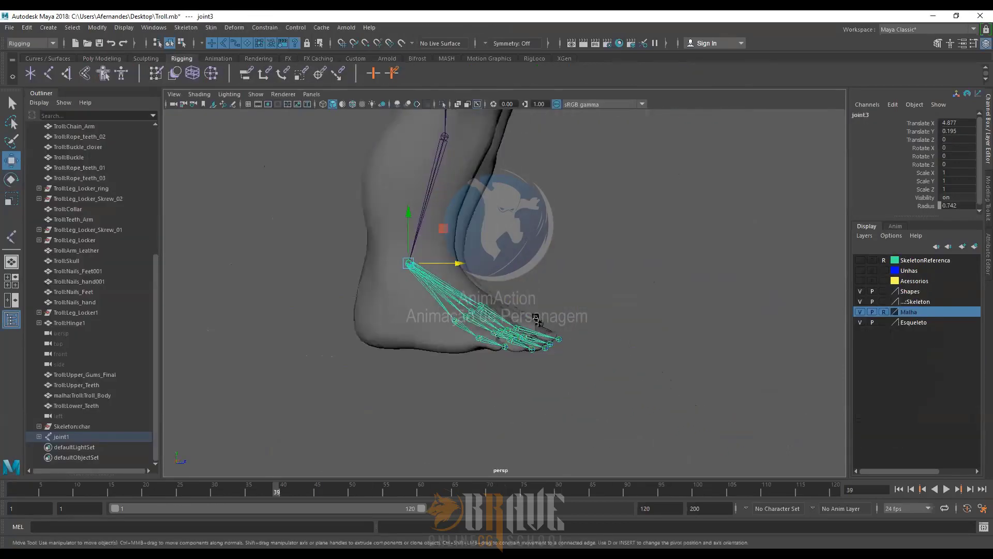
Step: Switch to the Troll.mb scene and examine the foot's joint chains from the ankle to each toe tip
left_click_drag(536, 319, 486, 328, "alt")
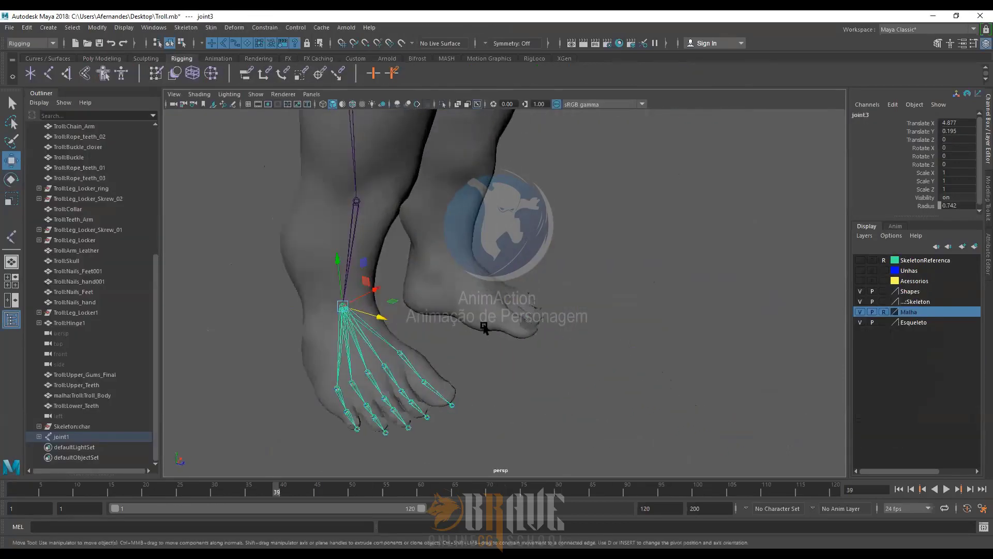
middle_click_drag(485, 328, 504, 217, "alt")
right_click_drag(473, 334, 543, 347, "alt")
middle_click_drag(388, 347, 517, 363, "alt")
right_click_drag(517, 362, 532, 364, "alt")
scroll(532, 364, "up", 2)
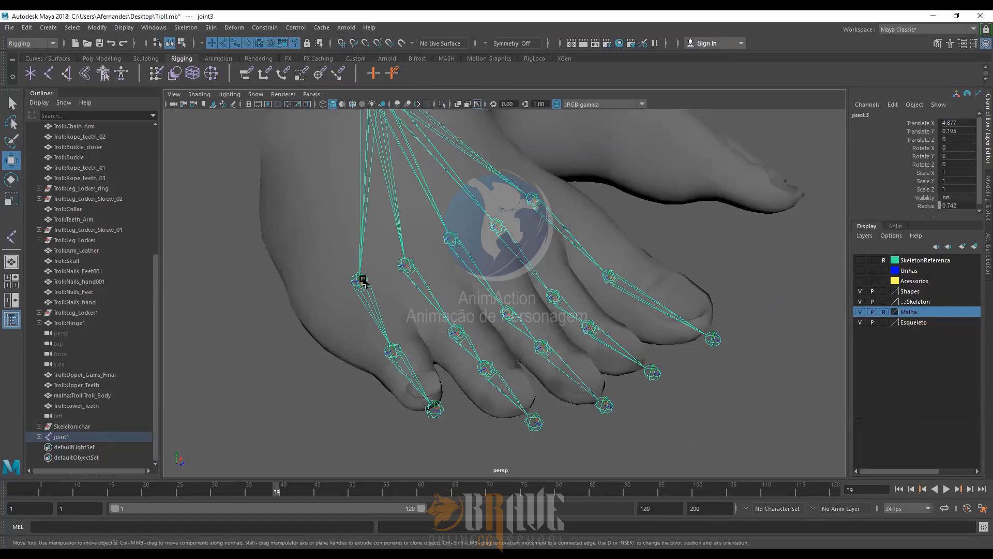
middle_click_drag(410, 222, 438, 303, "alt")
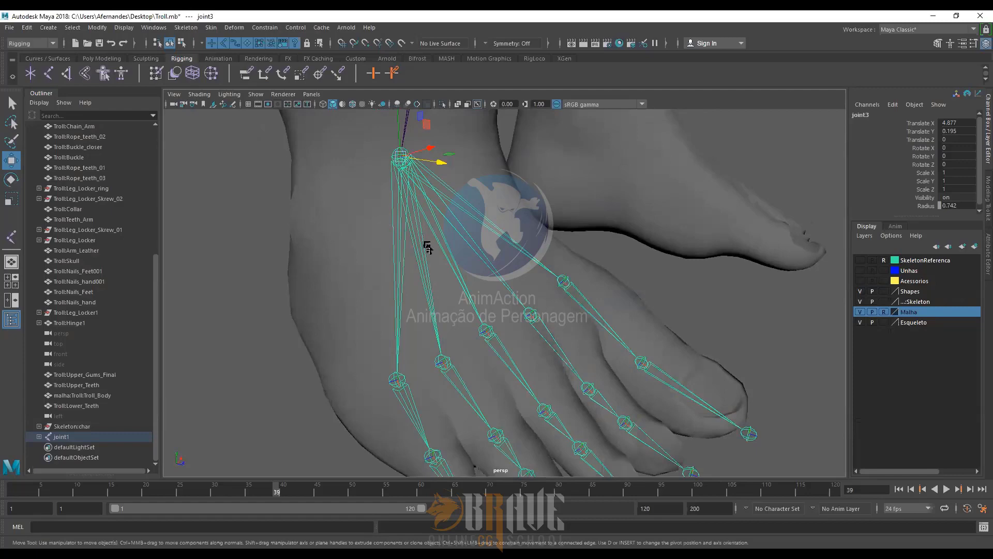
middle_click_drag(517, 387, 495, 285, "alt")
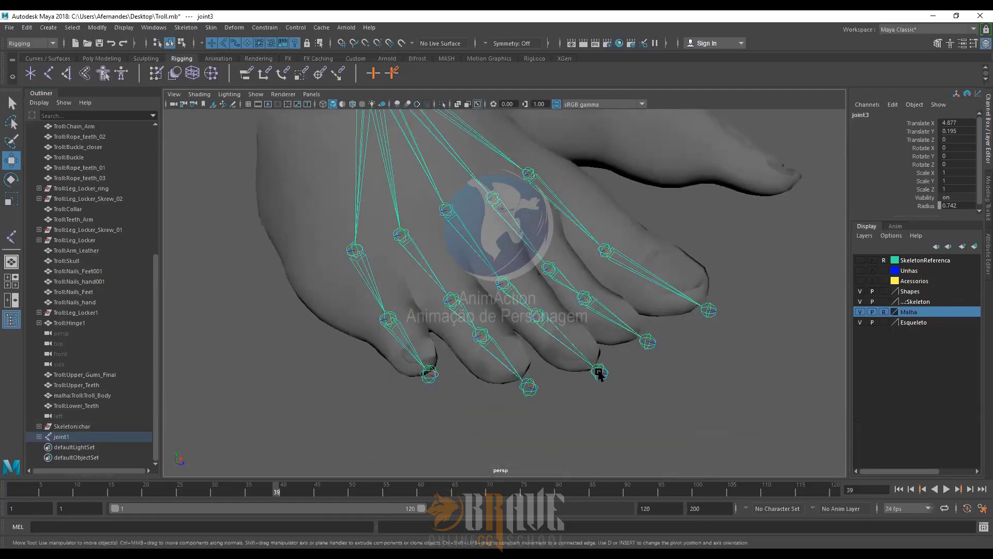
middle_click_drag(528, 365, 688, 409, "alt")
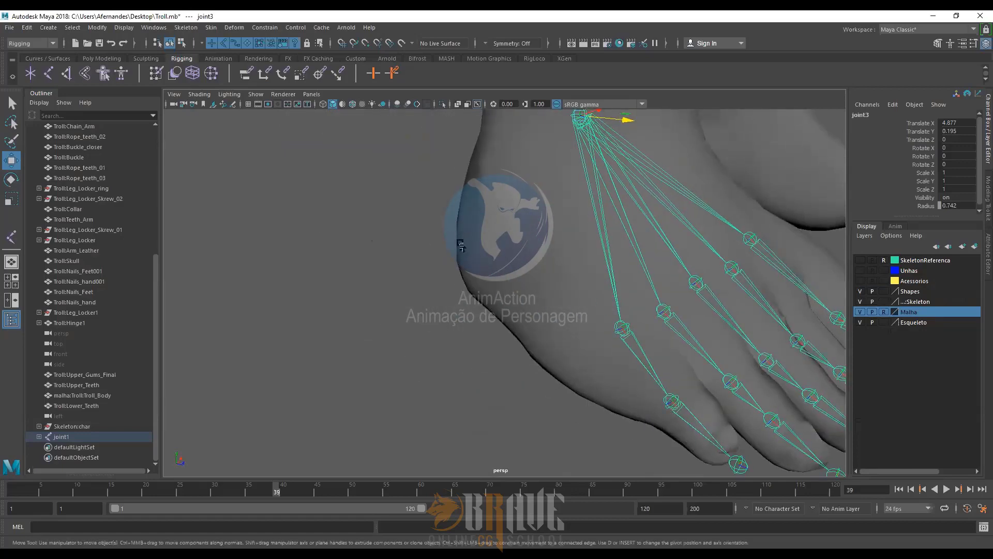
middle_click_drag(474, 293, 341, 320, "alt")
left_click_drag(341, 319, 361, 199, "alt")
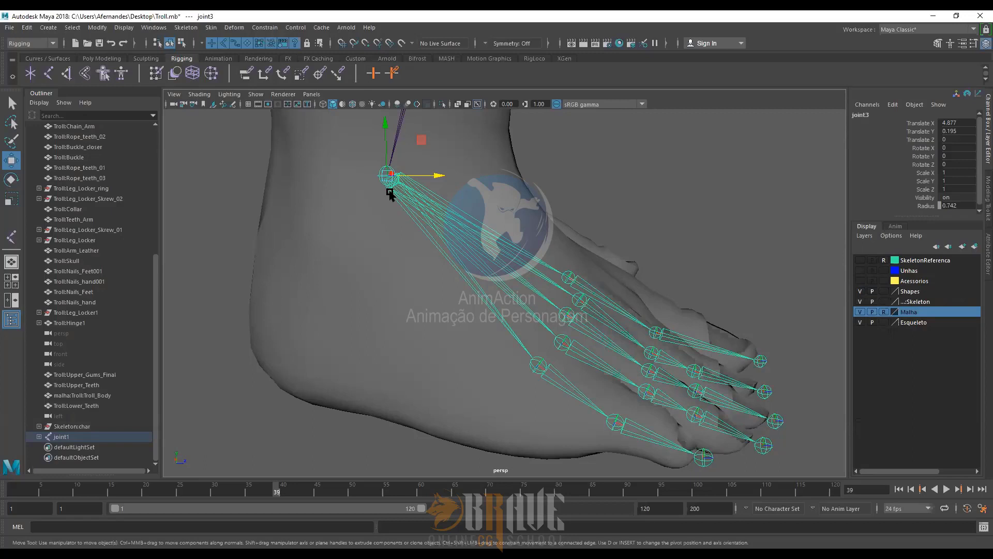
Step: Clear the selection, save the scene, and show the whole foot in the left side view
left_click(666, 302)
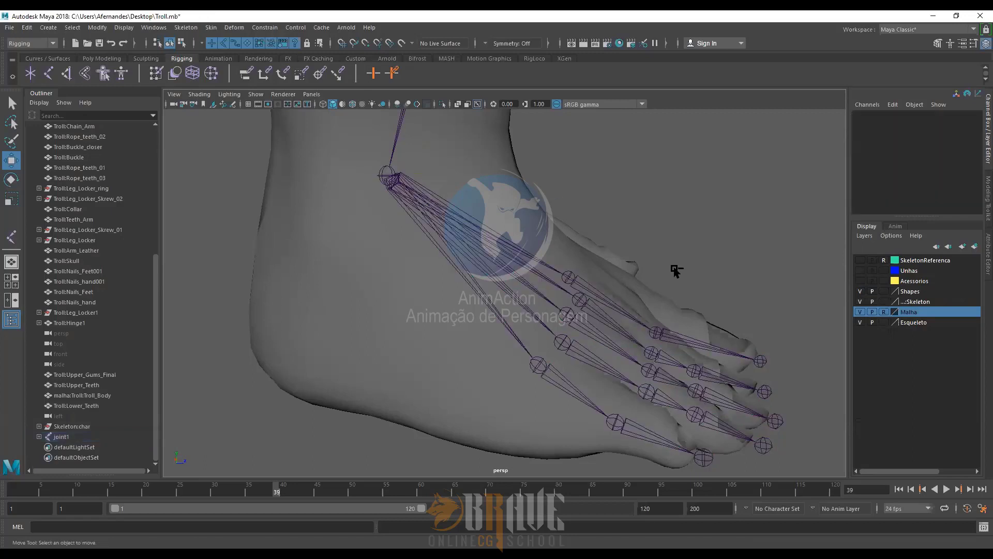
key("ctrl+s")
key("space")
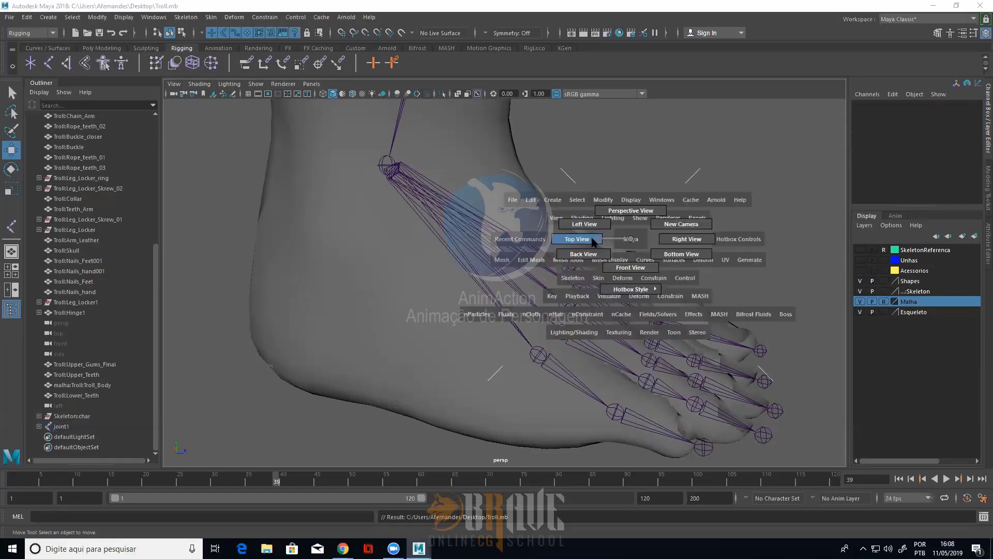
left_click(593, 226)
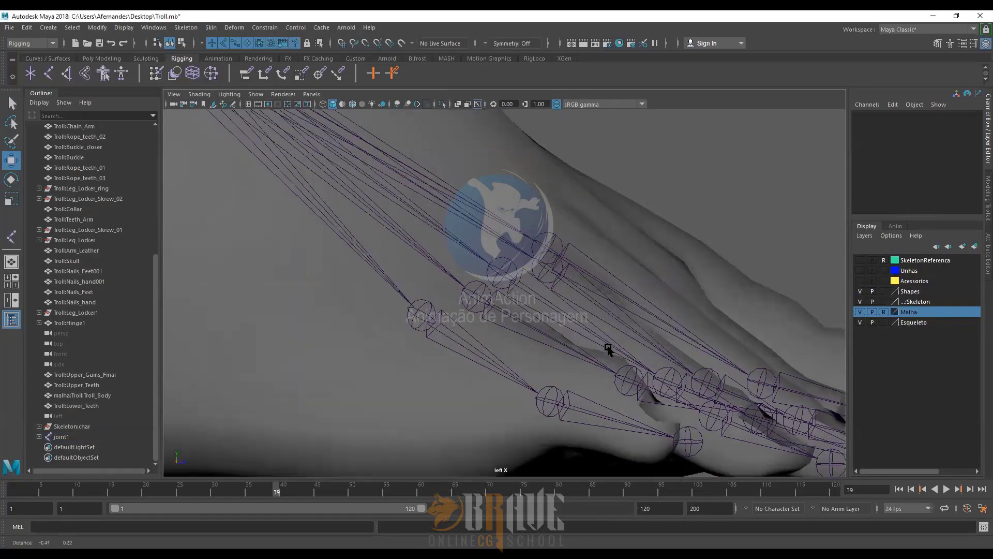
right_click_drag(593, 278, 645, 327, "alt")
middle_click_drag(646, 327, 648, 326, "alt")
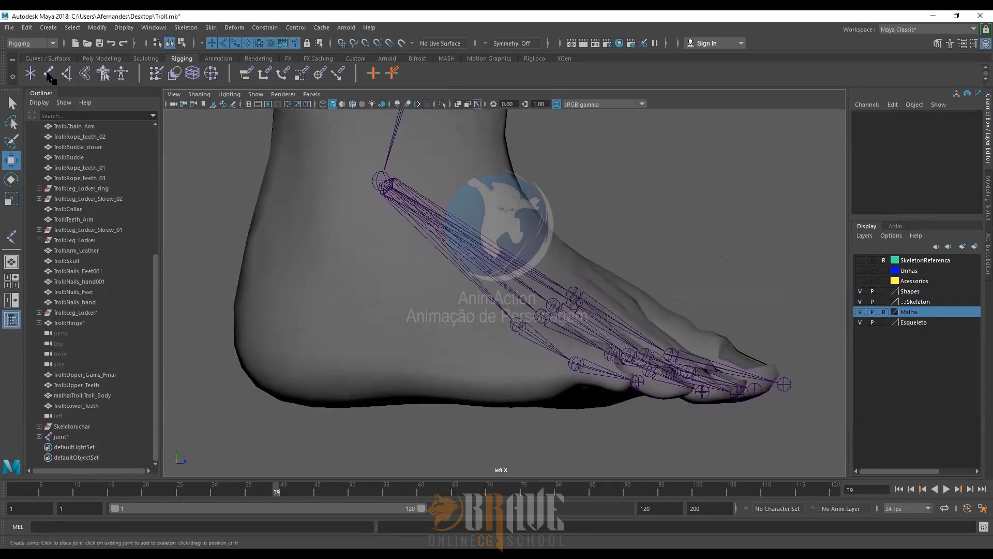
Step: Create a five-joint reverse-foot chain from behind the heel to the toe tip, back through the toe and ball to the ankle
left_click(49, 74)
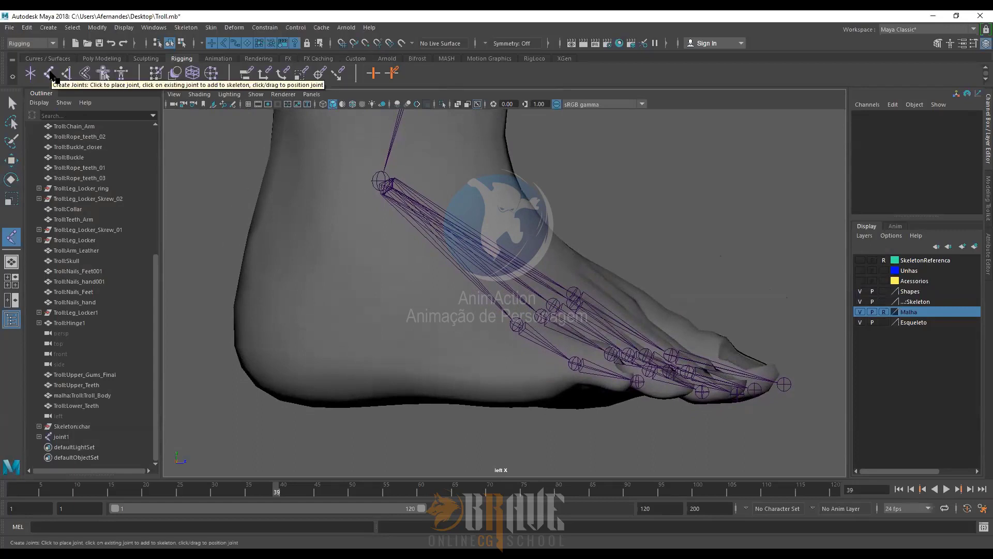
left_click(229, 373)
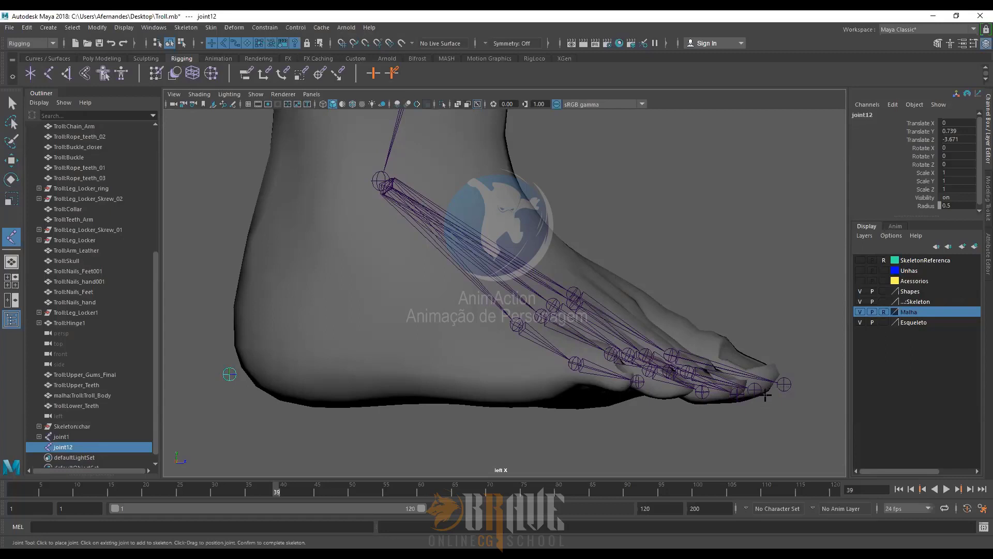
left_click(766, 396)
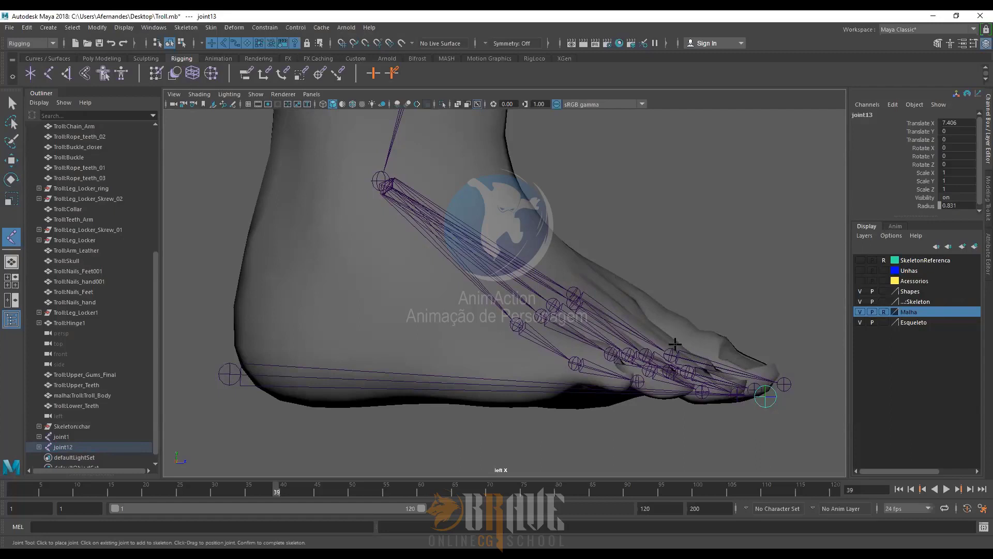
left_click(700, 354)
left_click(587, 288)
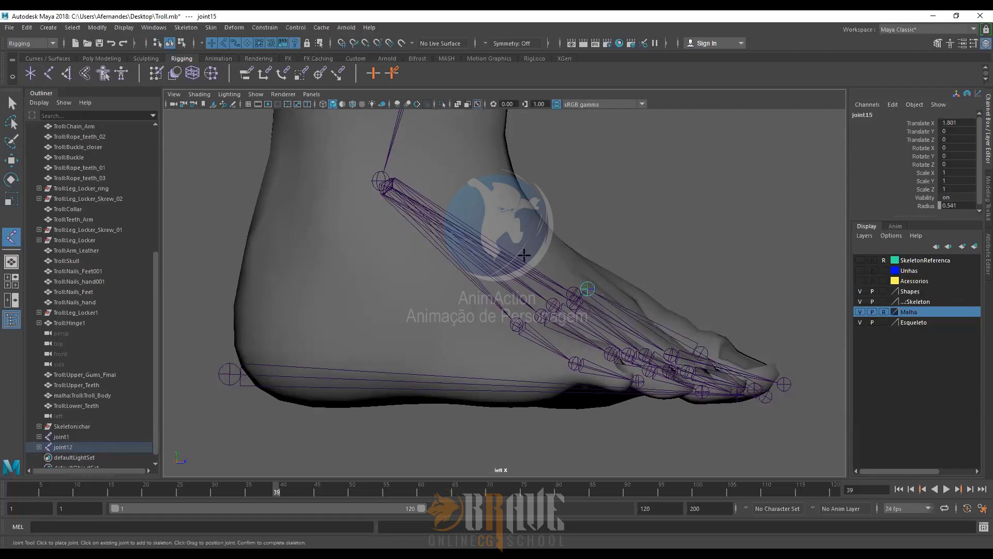
left_click(397, 172)
key("Return")
key("w")
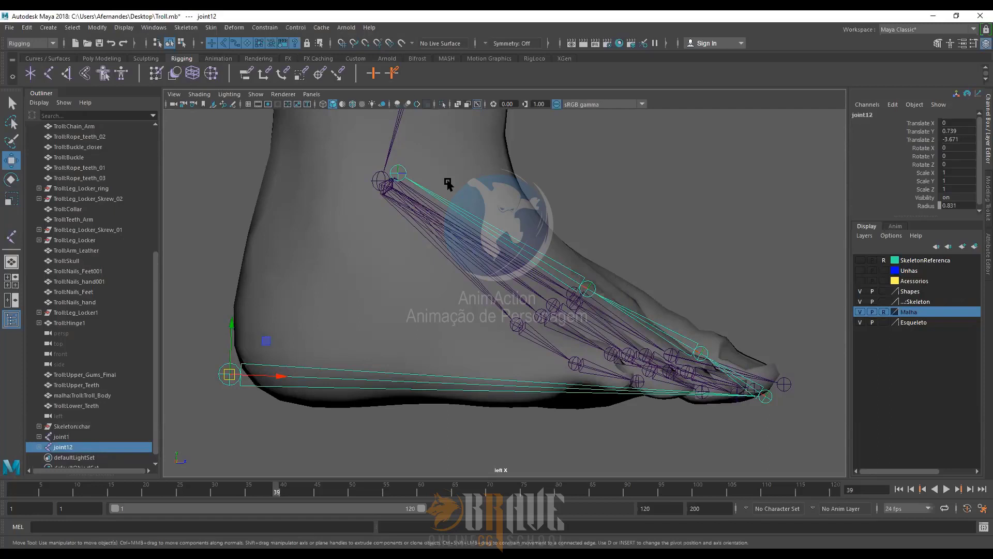
Step: Test moving and rotating the reverse-foot chain's heel joint, undoing each change
left_click(229, 374)
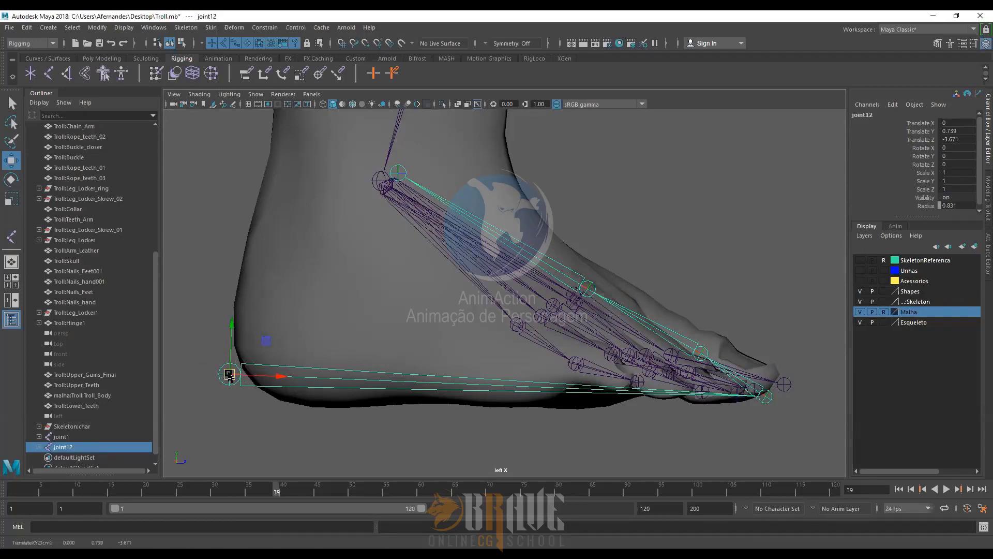
left_click_drag(229, 374, 223, 396)
key("ctrl+z")
key("e")
left_click_drag(263, 357, 268, 313)
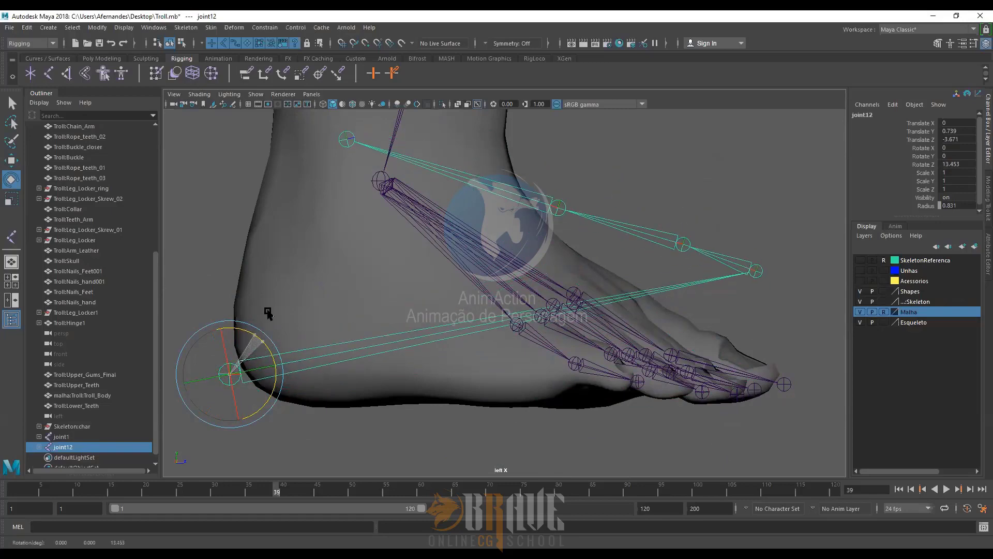
left_click_drag(268, 313, 269, 311)
key("ctrl+z")
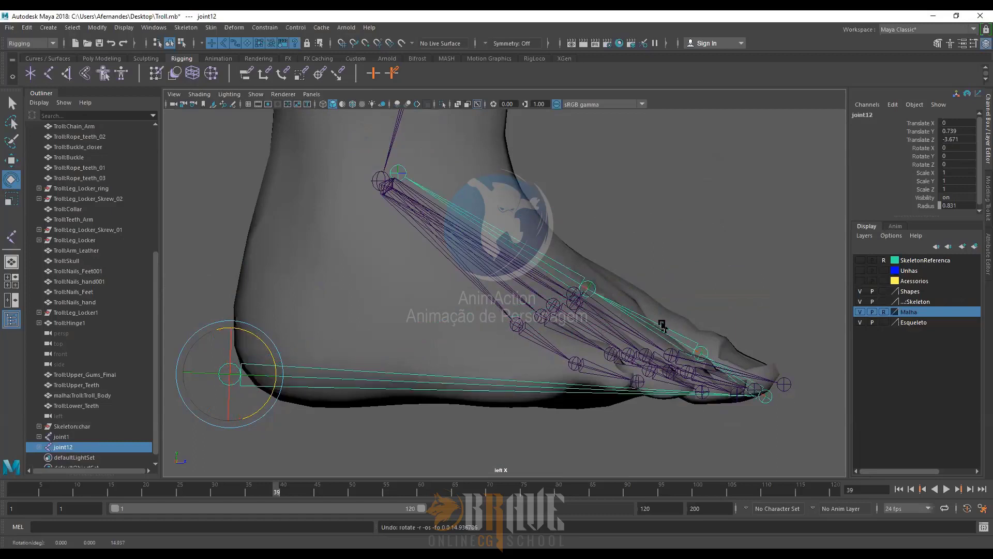
Step: Test rotating the reverse-foot chain's ball joint and toe joint, undoing each rotation
left_click(595, 290)
left_click_drag(631, 269, 645, 318)
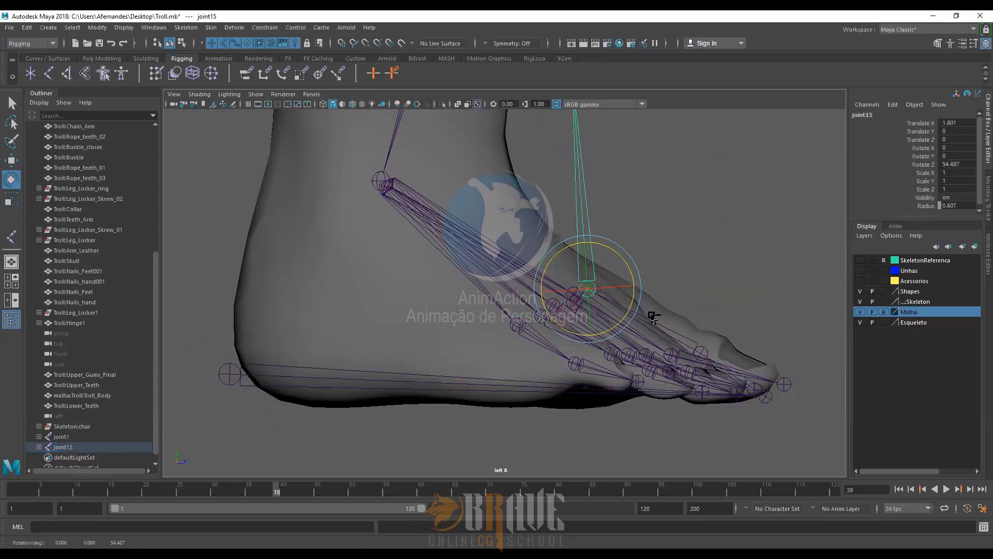
key("ctrl+z")
left_click(702, 350)
left_click_drag(733, 331, 762, 358)
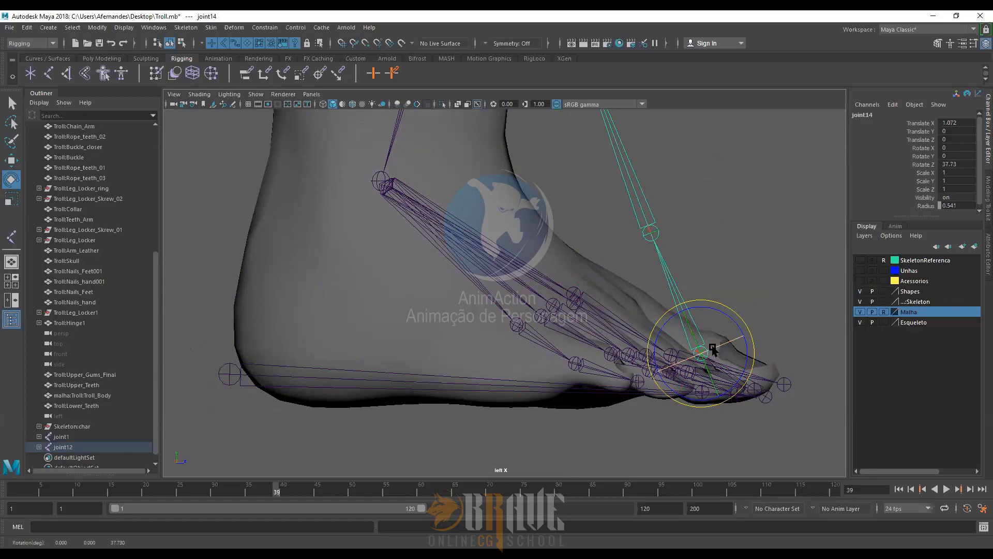
key("ctrl+z")
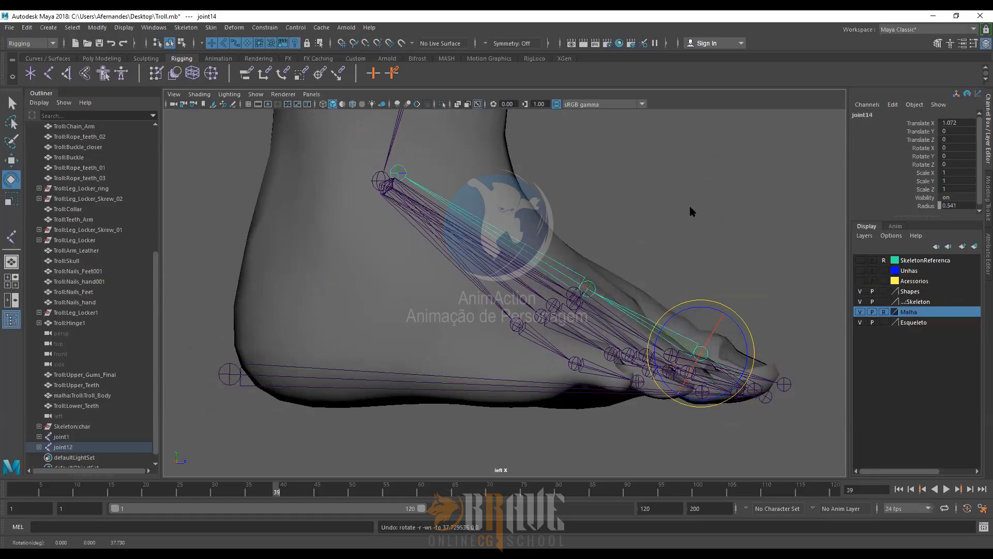
Step: Move the whole reverse-foot chain sideways from its heel joint to the right foot, to about -2.361 in X
key("space")
key("space")
left_click_drag(558, 294, 529, 308, "alt")
middle_click_drag(529, 308, 571, 314, "alt")
left_click_drag(470, 287, 636, 290, "alt")
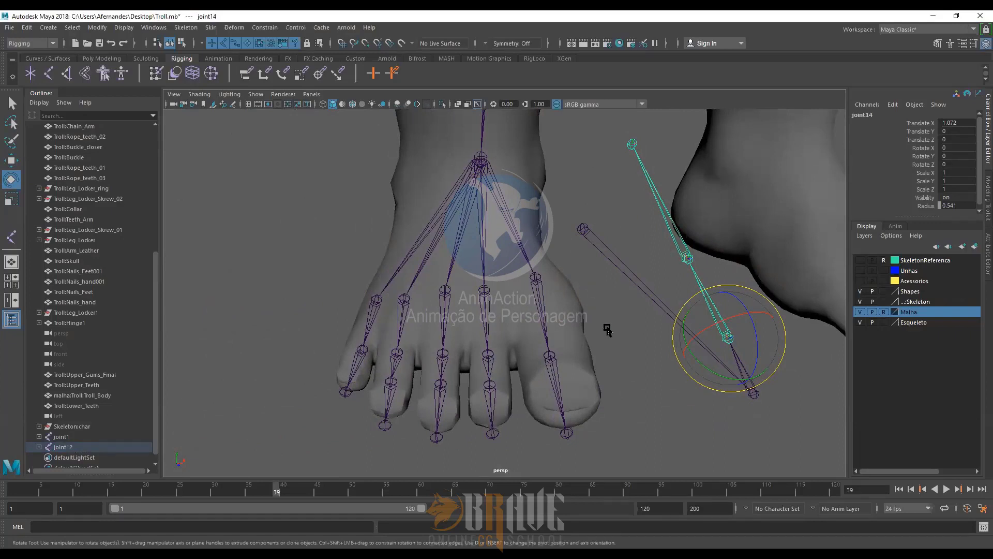
left_click(585, 229)
left_click_drag(612, 288, 623, 332, "alt")
key("w")
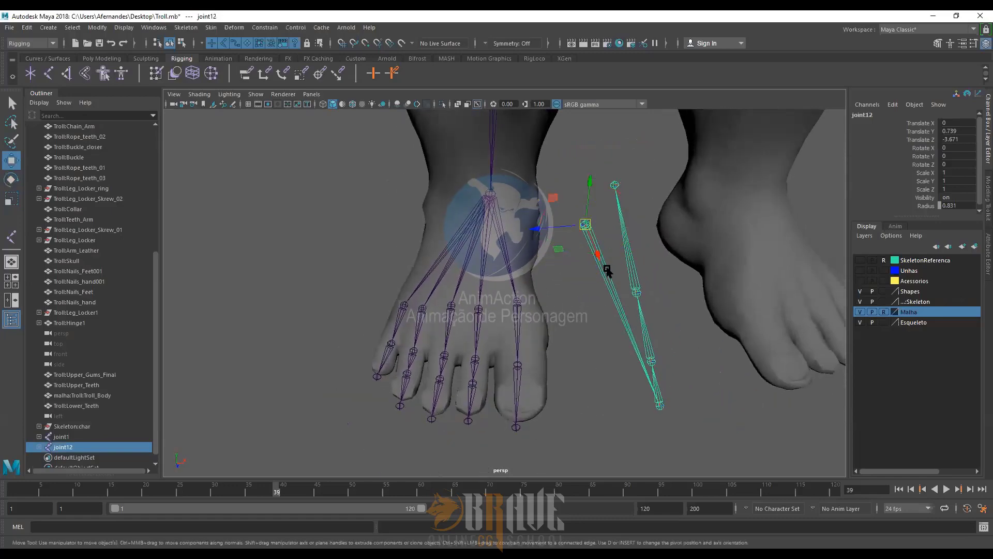
left_click_drag(546, 227, 470, 227)
Step: Line the reverse-foot chain up with the foot's ankle joint in the front view, moving its heel joint to about -3.327 in X
key("space")
left_click_drag(548, 246, 543, 277)
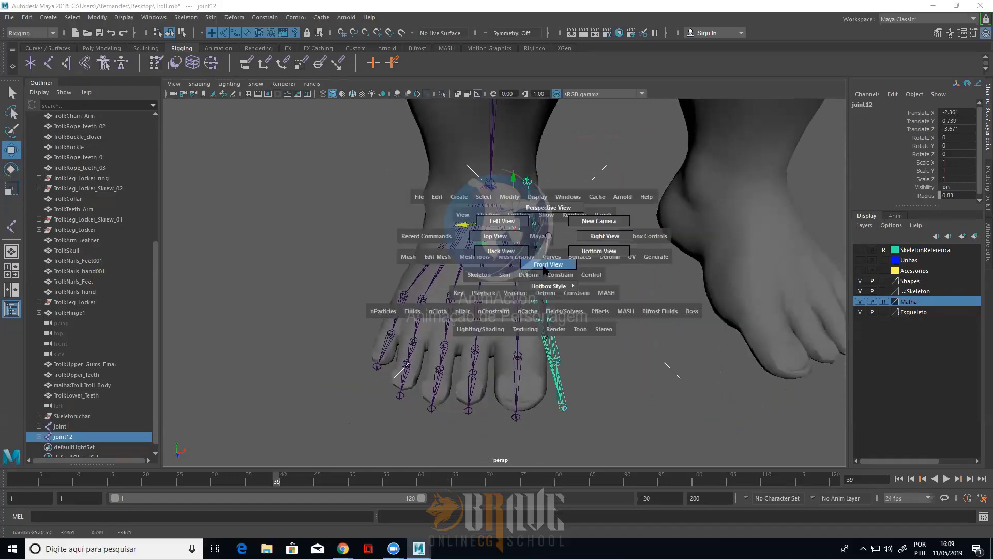
left_click_drag(613, 297, 629, 373)
middle_click_drag(635, 372, 629, 297, "alt")
scroll(610, 315, "up", 1)
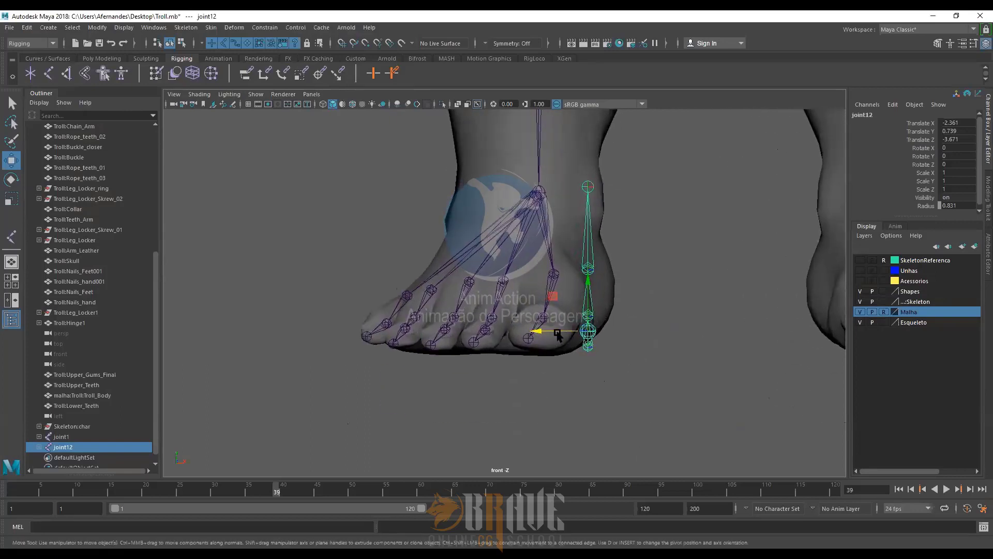
left_click_drag(555, 320, 506, 325)
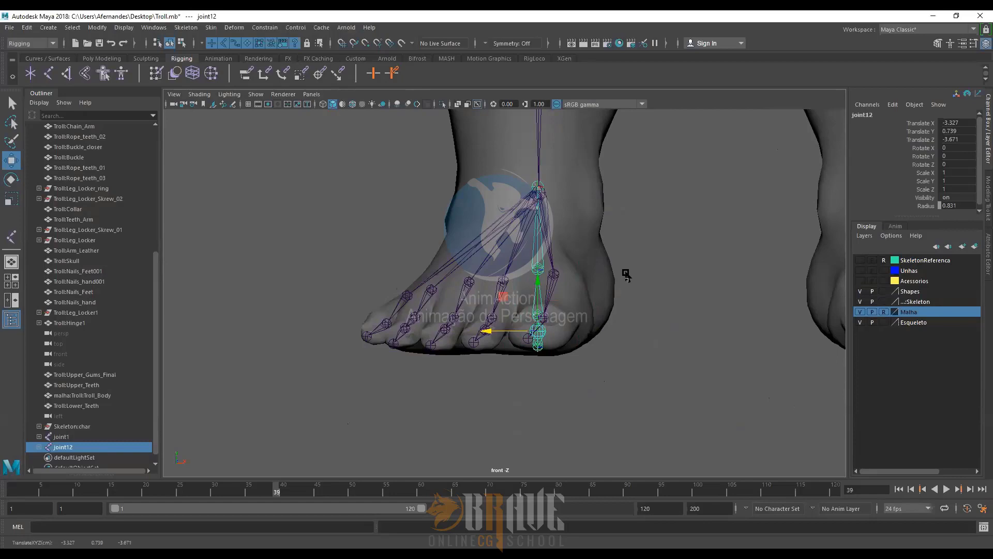
Step: Snap the reverse-foot chain's toe-tip joint onto the end joint of the toe next to the big toe
left_click_drag(567, 354, 574, 268, "alt")
right_click_drag(572, 263, 602, 368, "alt")
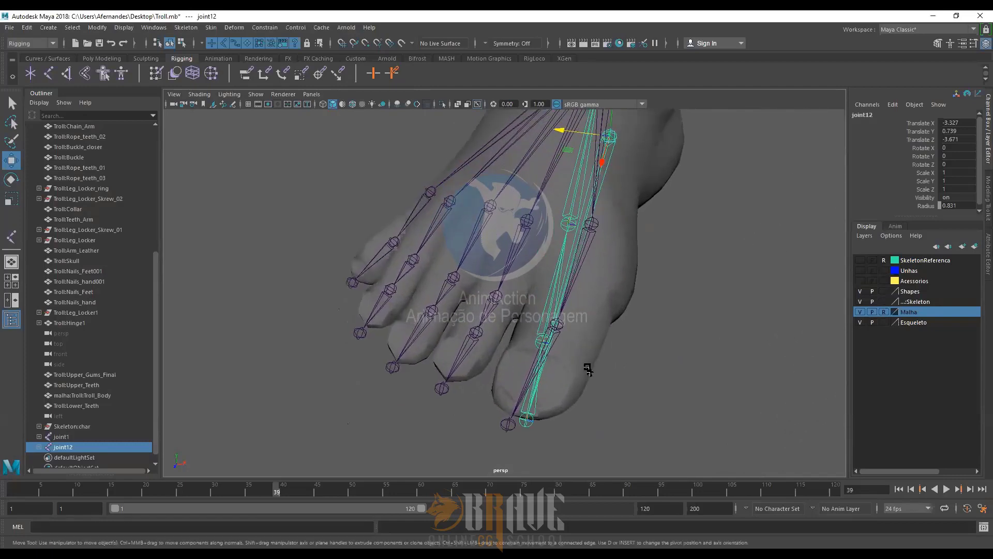
left_click(528, 421)
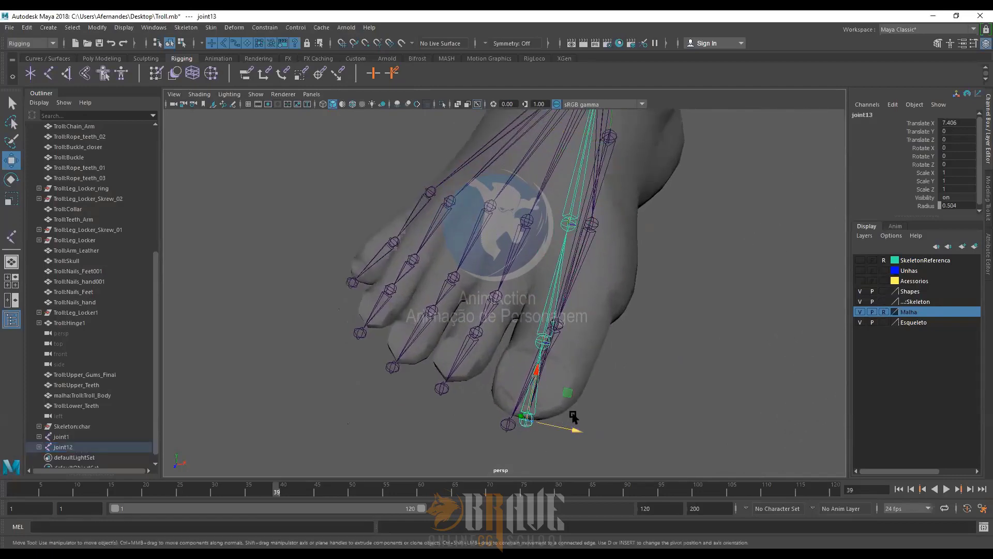
left_click_drag(572, 417, 544, 401, "alt")
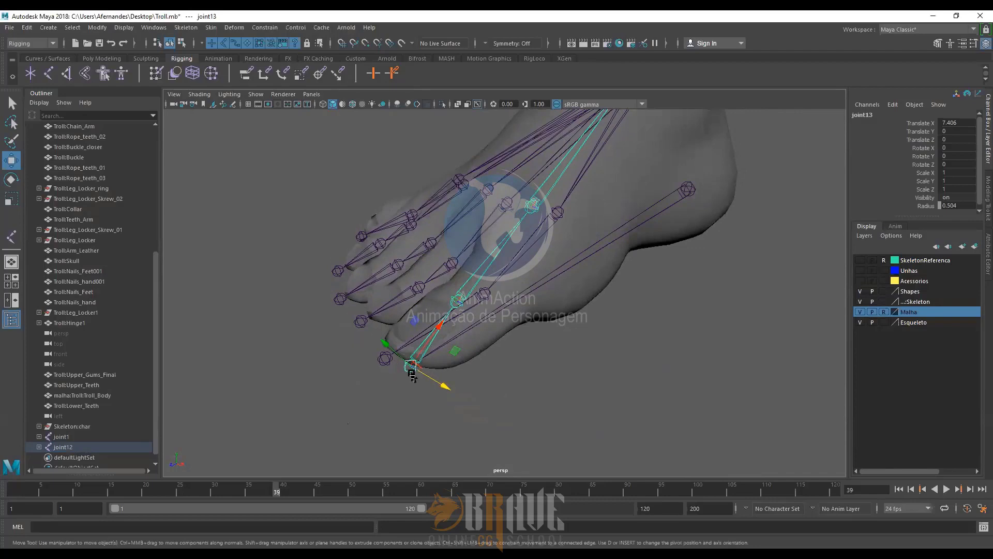
left_click_drag(411, 378, 437, 393, "alt")
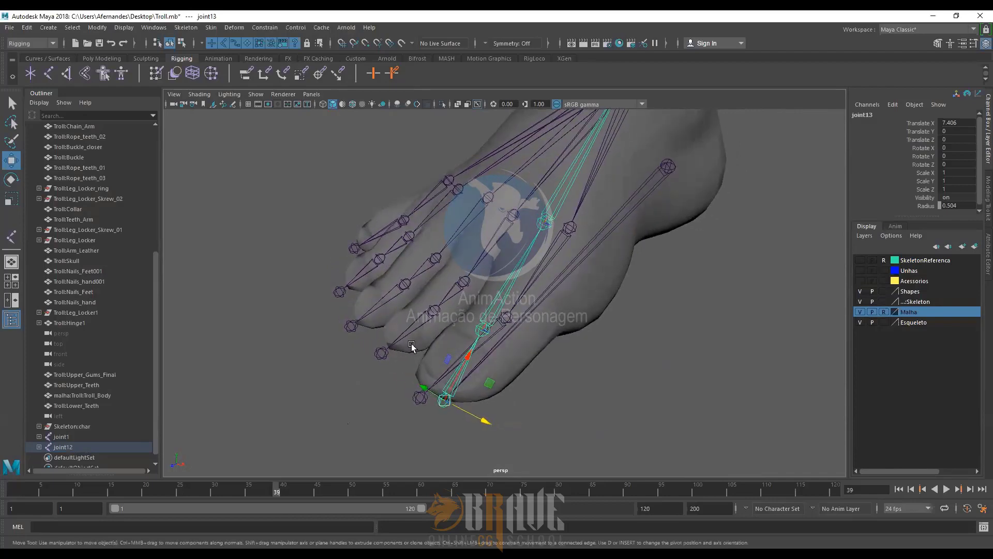
left_click_drag(412, 345, 404, 375, "alt")
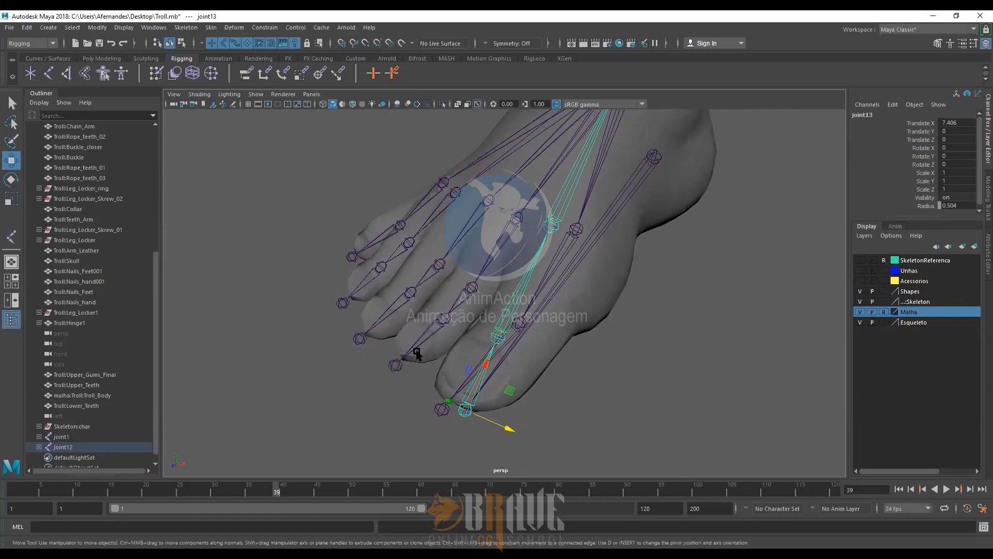
left_click_drag(409, 358, 400, 349, "alt")
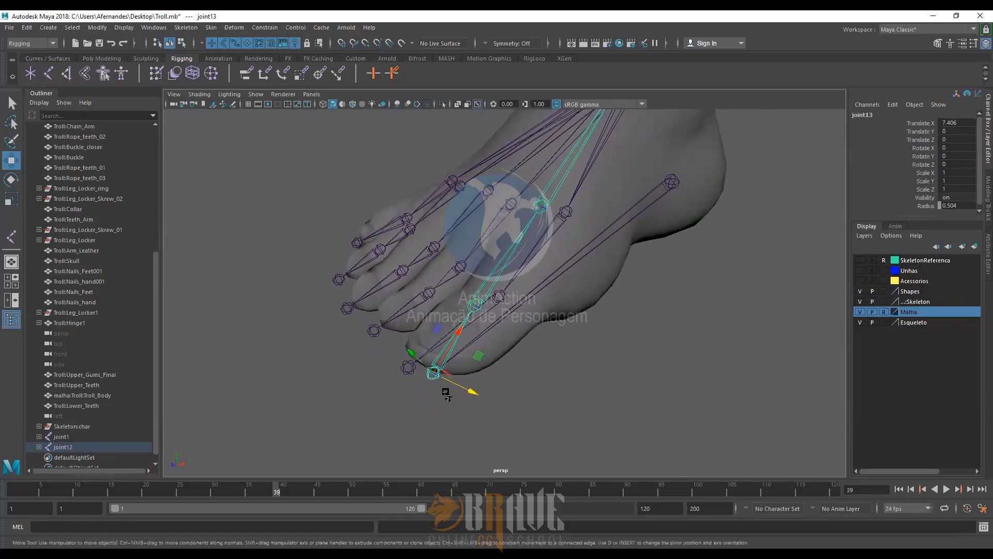
key("v")
left_click_drag(432, 376, 372, 343)
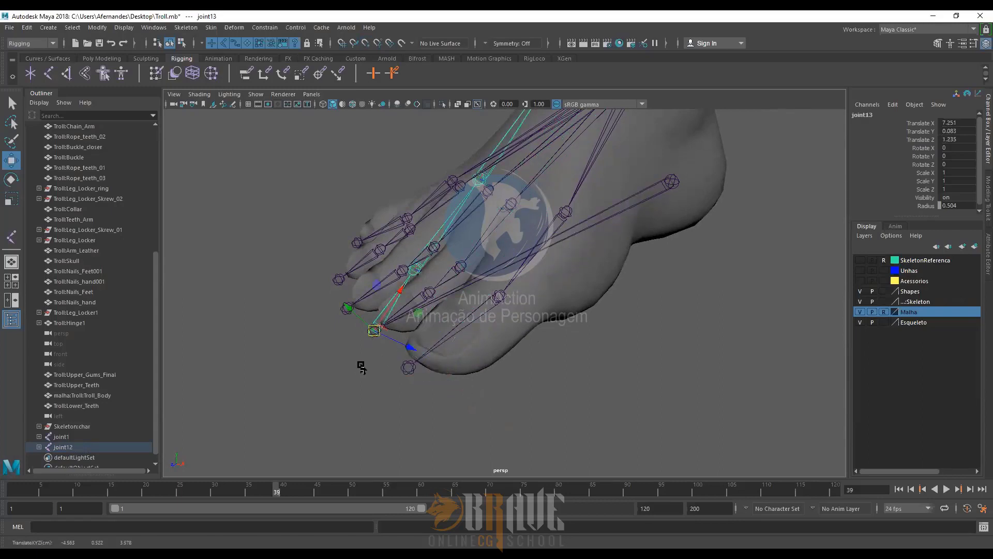
left_click_drag(359, 362, 397, 377, "alt")
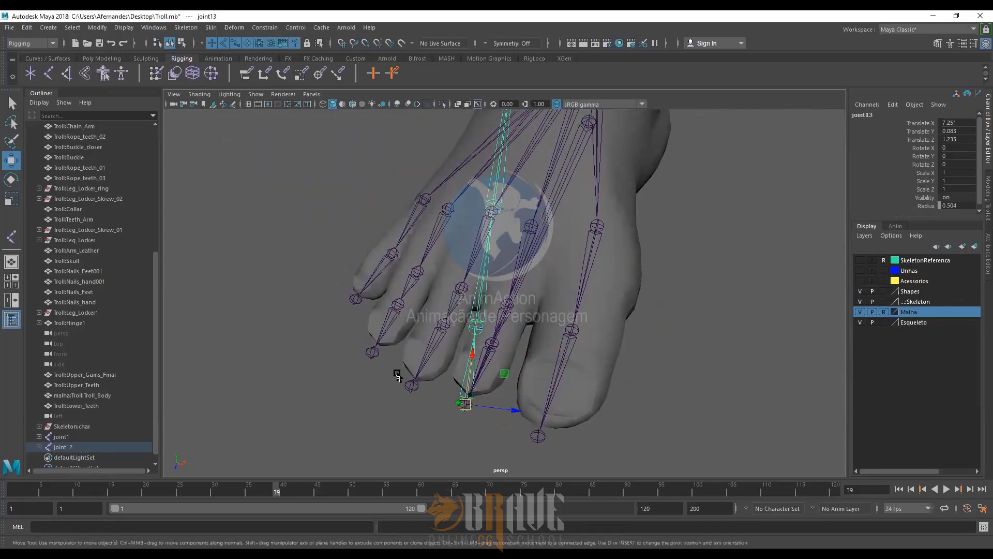
right_click_drag(396, 377, 496, 448, "alt")
middle_click_drag(496, 447, 454, 302, "alt")
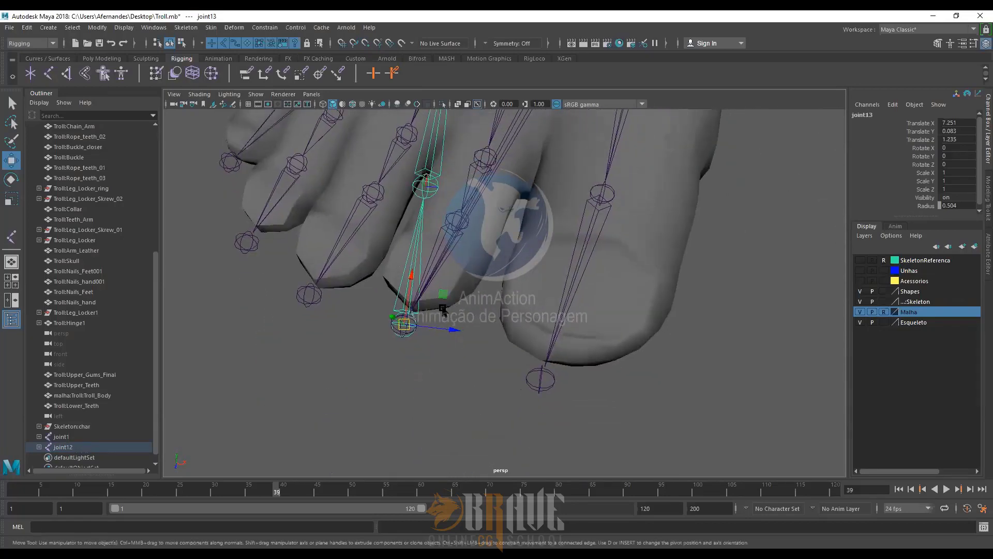
left_click_drag(442, 308, 407, 365)
key("ctrl+z")
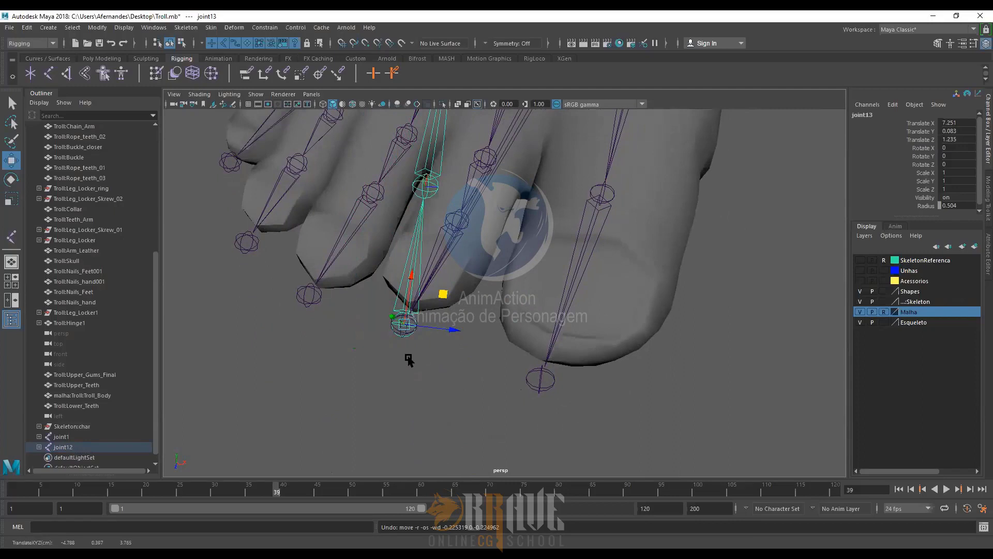
Step: Snap the reverse-foot chain's toe joint onto the second toe's joint just in front of its base knuckle
left_click_drag(412, 351, 430, 273, "alt")
left_click(326, 288)
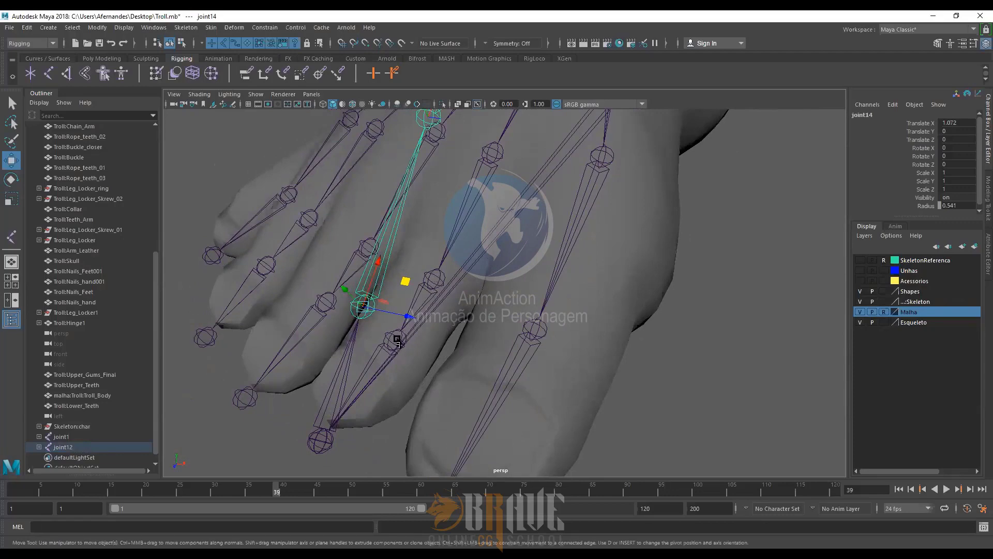
left_click_drag(397, 339, 403, 315, "alt")
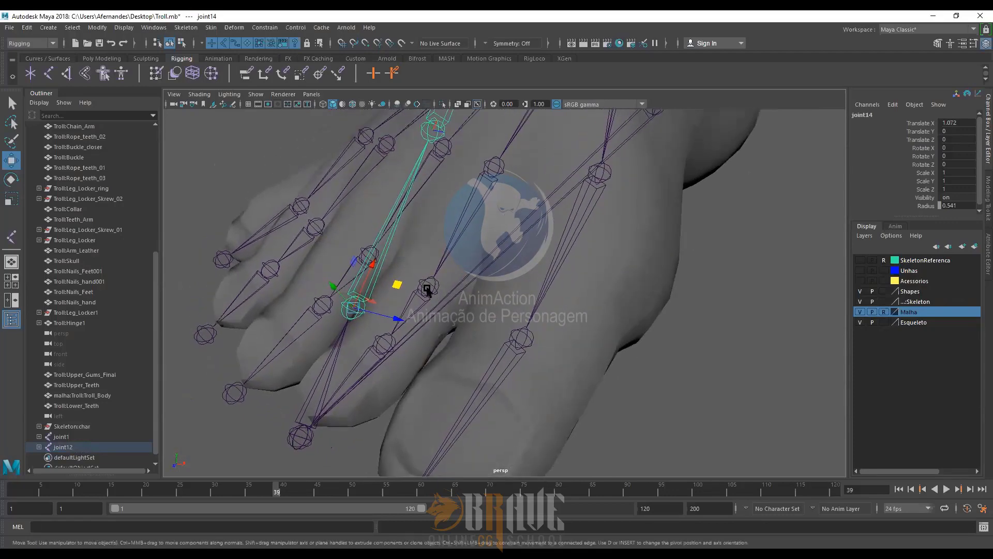
key("v")
mouse_move(432, 284)
middle_mouse_down()
mouse_move(418, 280)
mouse_move(428, 286)
middle_mouse_up()
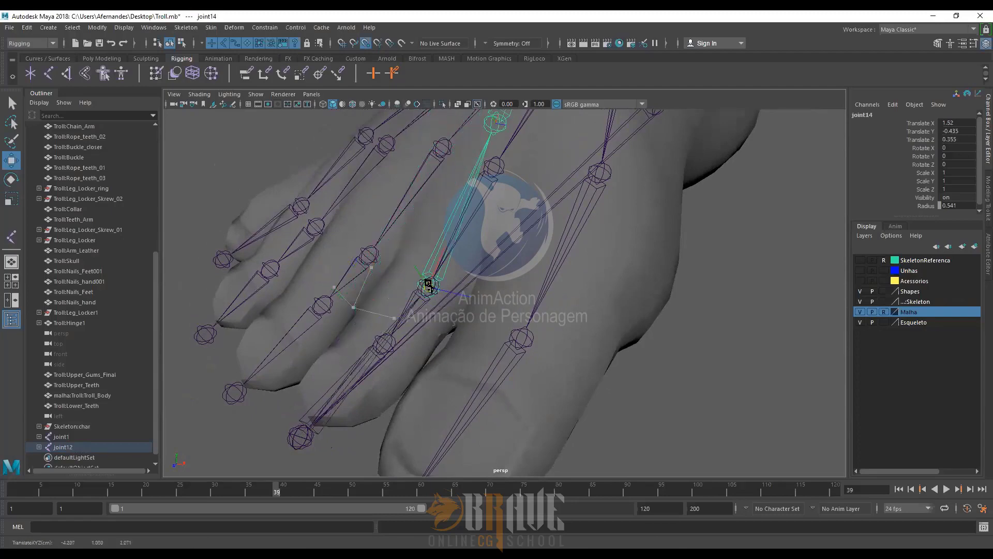
Step: Hide the Malha mesh layer and snap the reverse-foot chain's ball joint onto the second toe's base knuckle joint
mouse_move(454, 322)
left_mouse_down("alt")
mouse_move(398, 321)
mouse_move(455, 304)
mouse_move(421, 373)
mouse_move(454, 313)
mouse_move(454, 331)
mouse_move(443, 315)
left_mouse_up("alt")
key("Down")
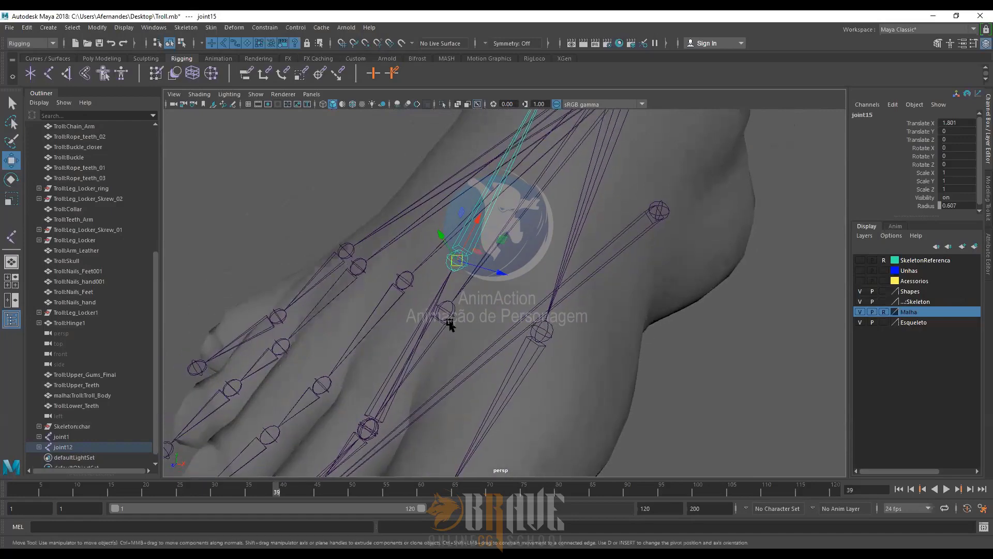
left_click(859, 312)
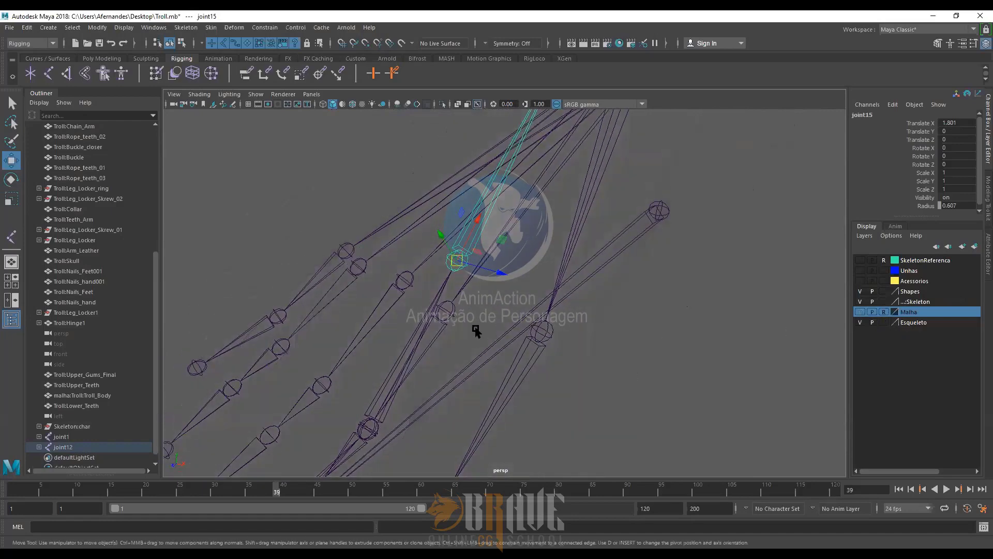
key("v")
key("b")
left_click_drag(457, 261, 448, 309)
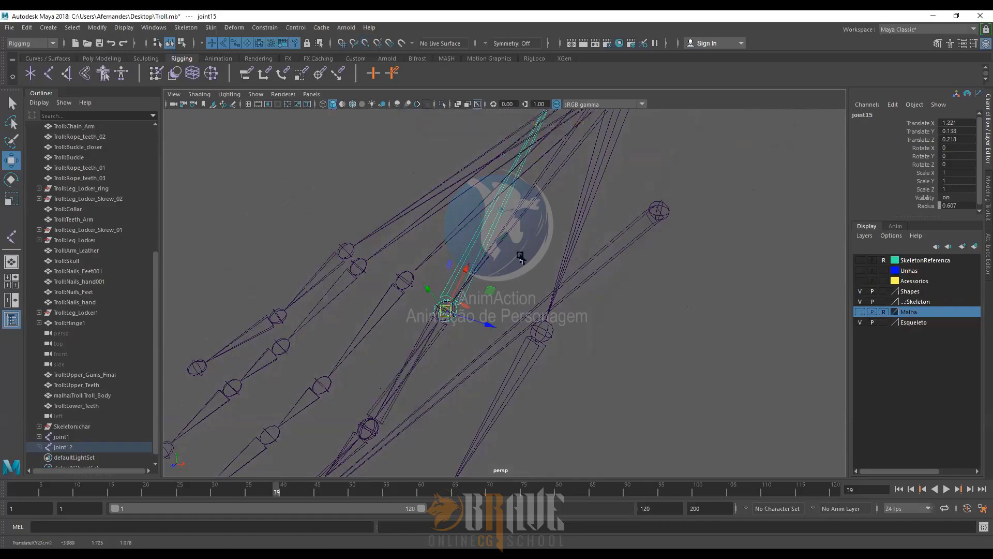
Step: Snap the last joint of the reverse-foot chain onto the leg skeleton's ankle joint and clear the selection
left_click_drag(520, 257, 434, 343, "alt")
left_click(441, 285)
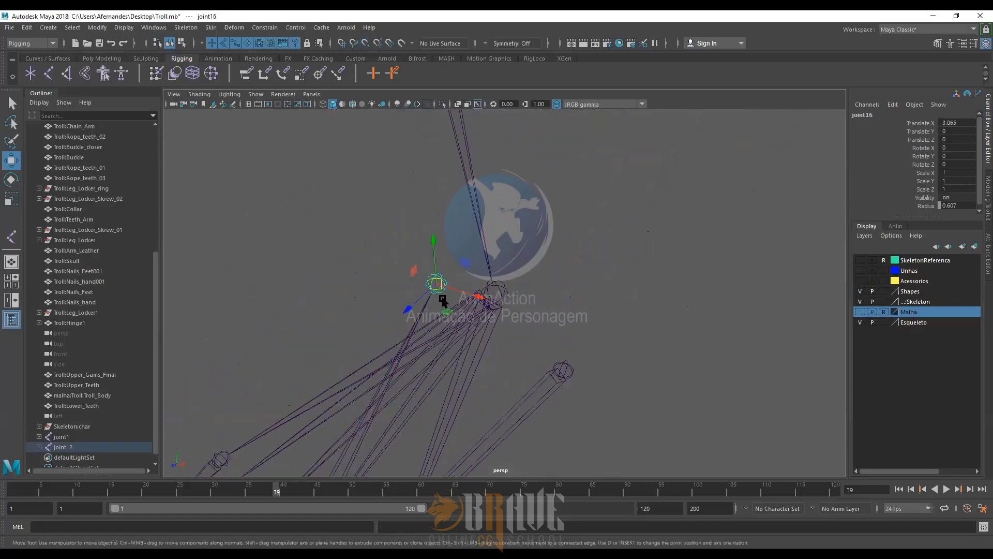
key("v")
left_click_drag(442, 299, 495, 293)
left_click_drag(502, 367, 421, 266, "alt")
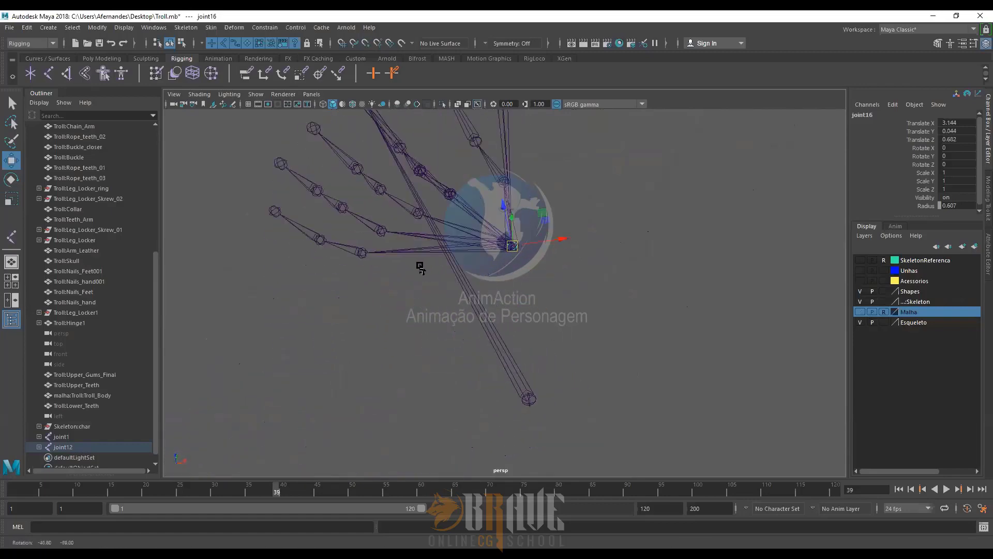
left_click_drag(538, 377, 549, 371, "alt")
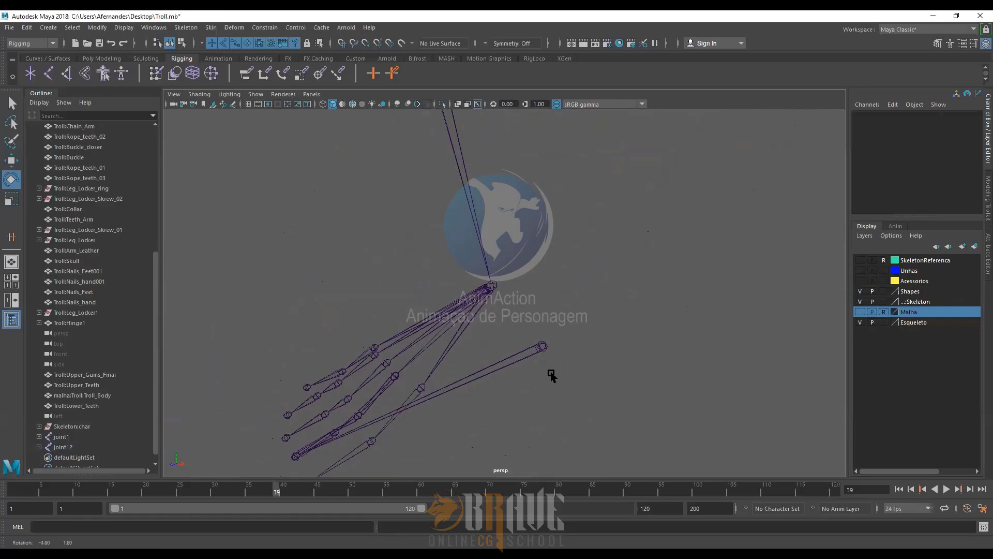
middle_click_drag(553, 361, 573, 343, "alt")
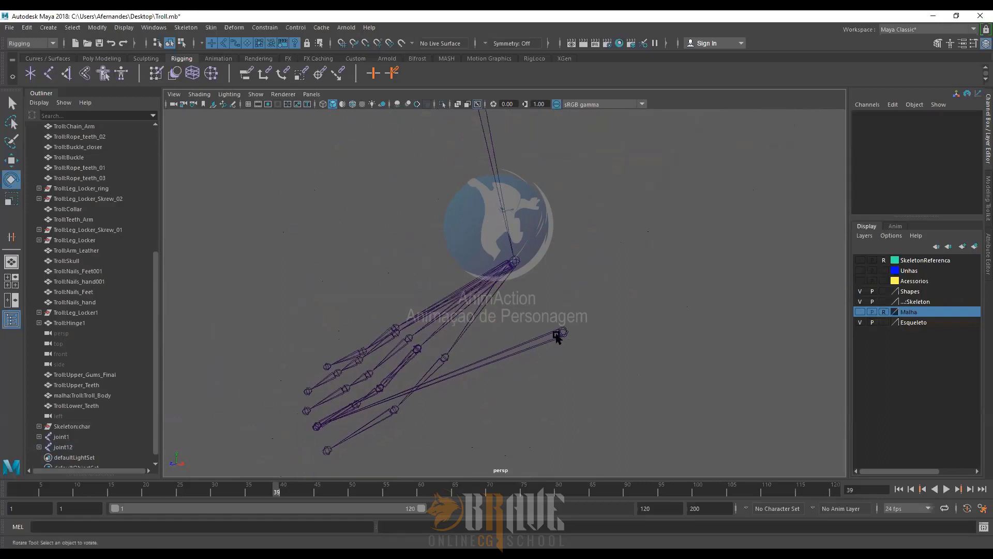